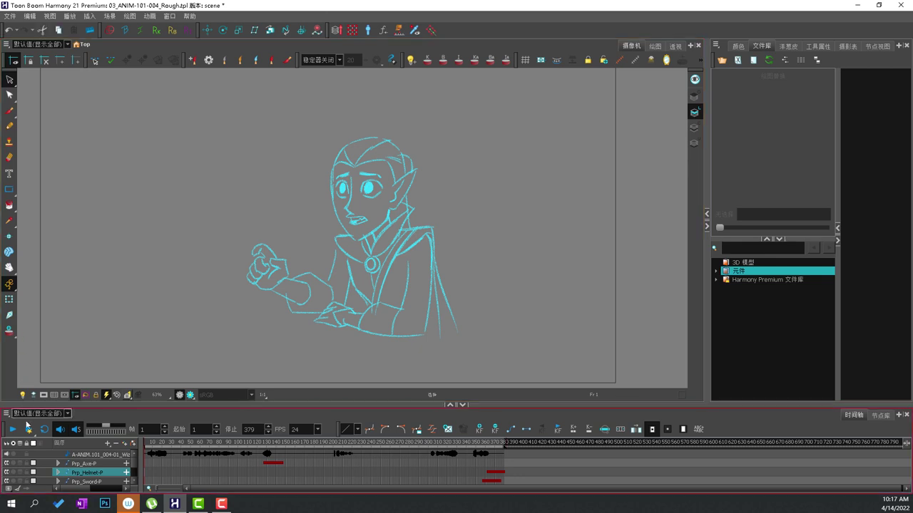
# Step: Play back the scene animation with its dialogue audio
pyautogui.click(11, 430)
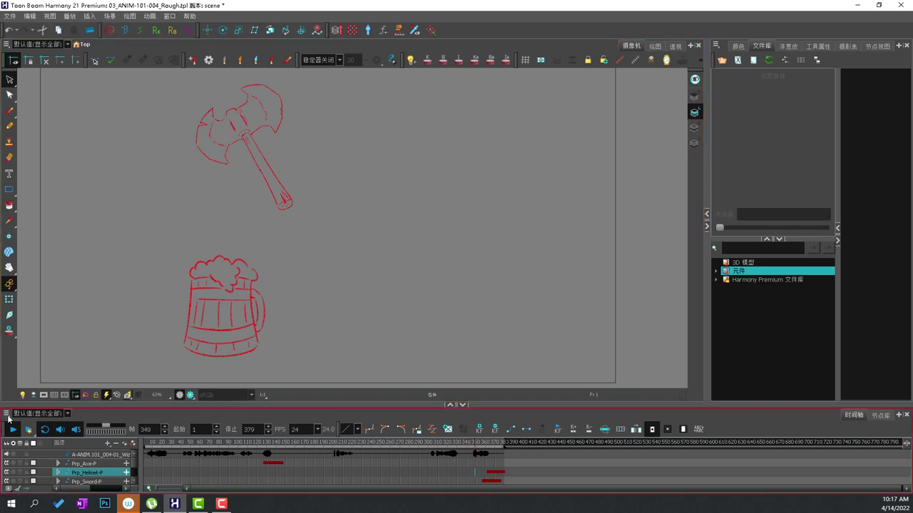
pyautogui.click(10, 431)
pyautogui.click(10, 432)
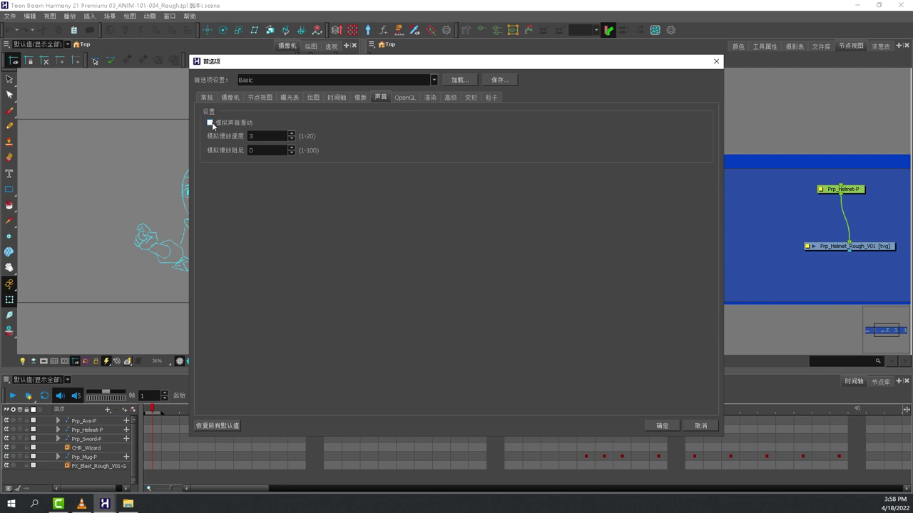
# Step: Accept the sound preferences and open the scene's import options
pyautogui.click(661, 426)
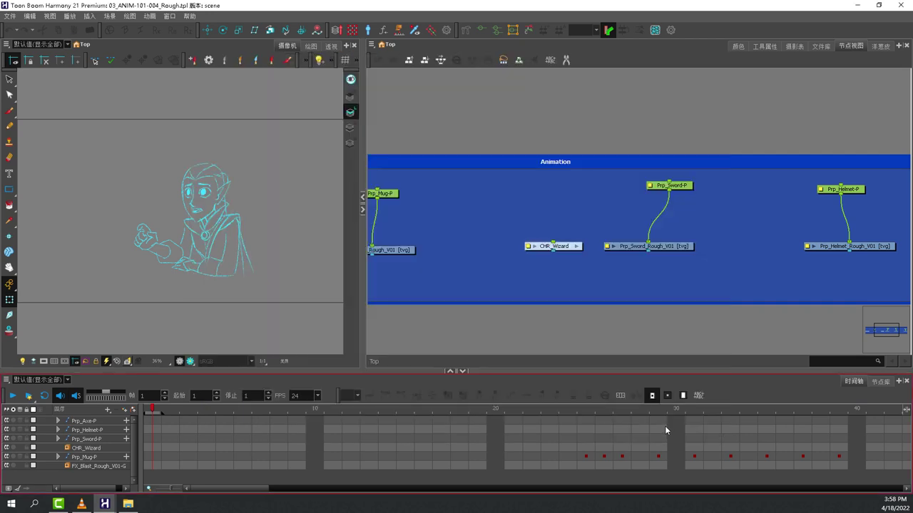
pyautogui.click(10, 15)
pyautogui.moveTo(40, 140)
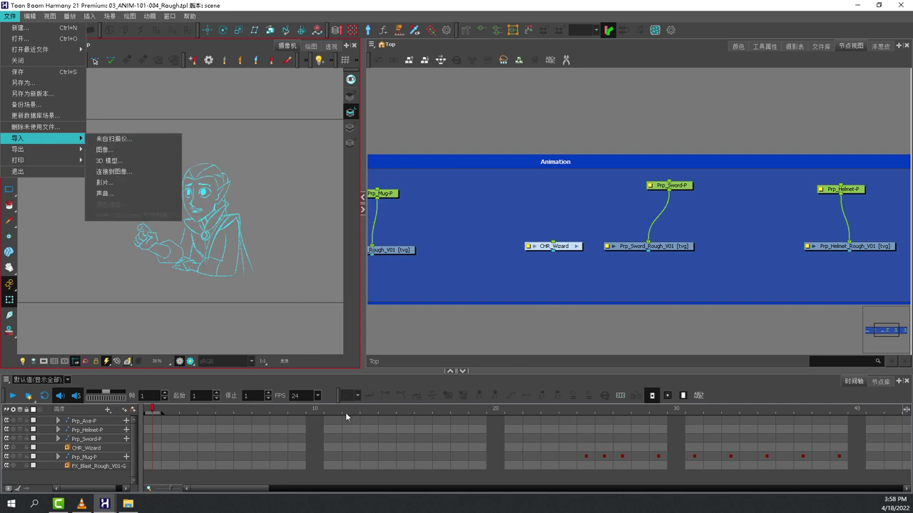
# Step: Scrub the timeline from its start to frame 29 to follow the dialogue against the drawings
pyautogui.click(149, 414)
pyautogui.moveTo(151, 413)
pyautogui.mouseDown()
pyautogui.moveTo(329, 415)
pyautogui.moveTo(151, 412)
pyautogui.mouseUp()
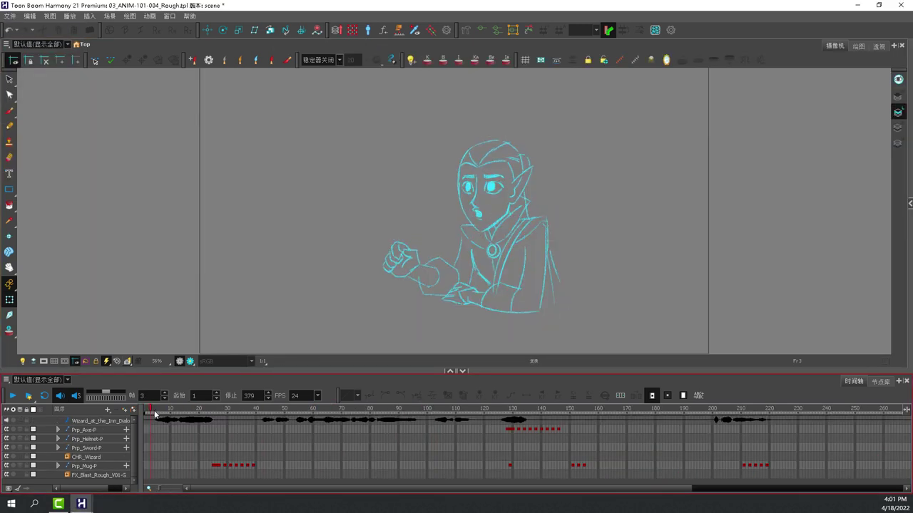
pyautogui.moveTo(153, 411)
pyautogui.mouseDown()
pyautogui.moveTo(227, 411)
pyautogui.moveTo(157, 420)
pyautogui.moveTo(224, 421)
pyautogui.mouseUp()
# Step: Check the sound scrubbing setting in the preferences and scrub the dialogue up to frame 90
pyautogui.click(38, 18)
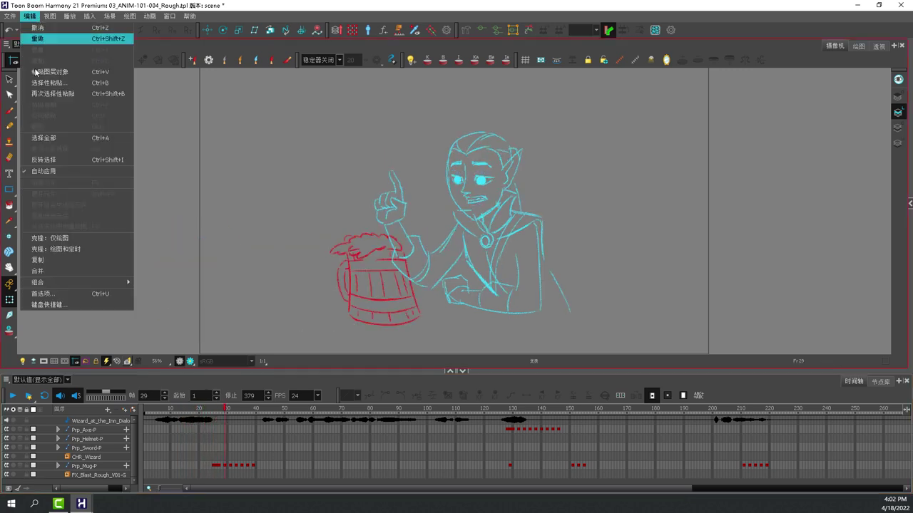
pyautogui.click(67, 295)
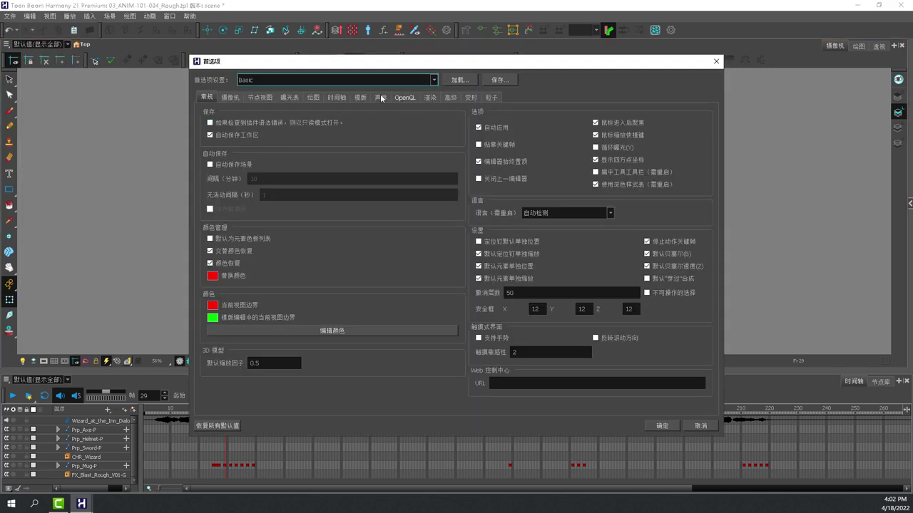
pyautogui.click(380, 97)
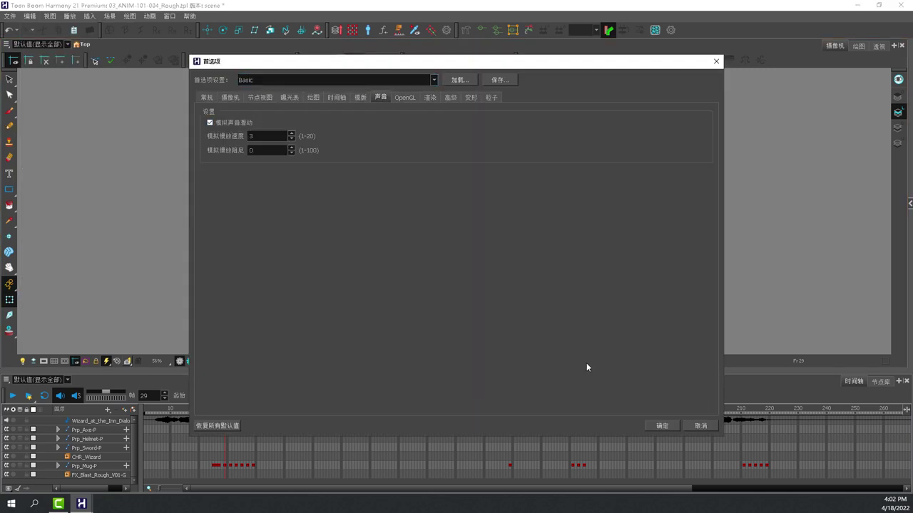
pyautogui.click(660, 425)
pyautogui.moveTo(150, 412); pyautogui.dragTo(400, 410)
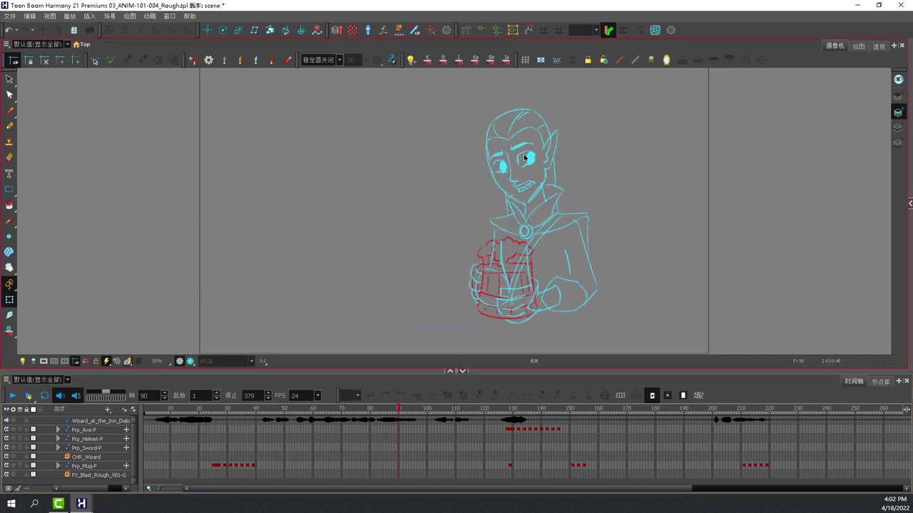
# Step: Review the sound preferences again and scrub through the opening part of the dialogue in the timeline
pyautogui.click(29, 16)
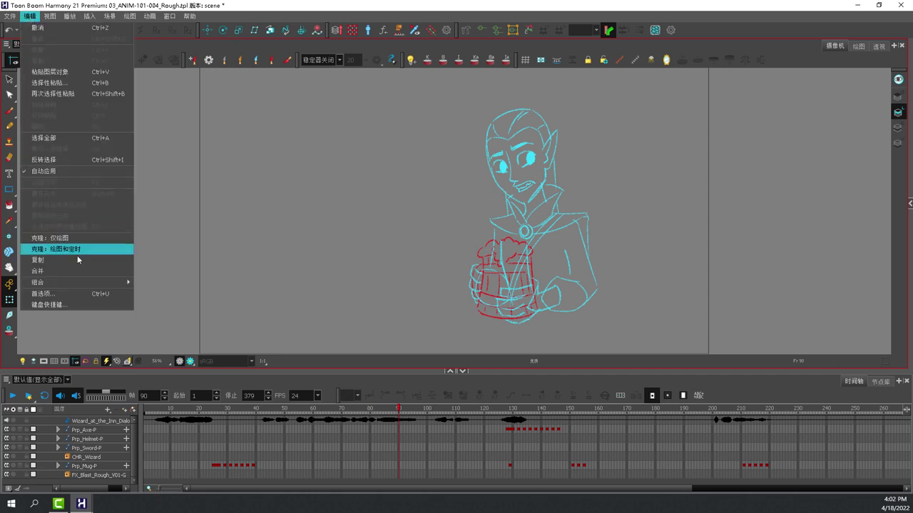
pyautogui.click(96, 292)
pyautogui.click(381, 98)
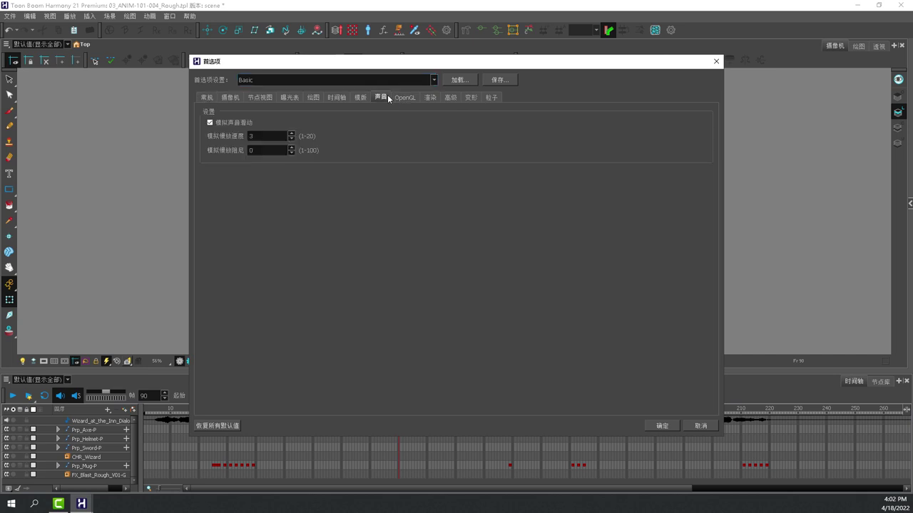
pyautogui.click(674, 426)
pyautogui.moveTo(155, 422); pyautogui.dragTo(206, 421)
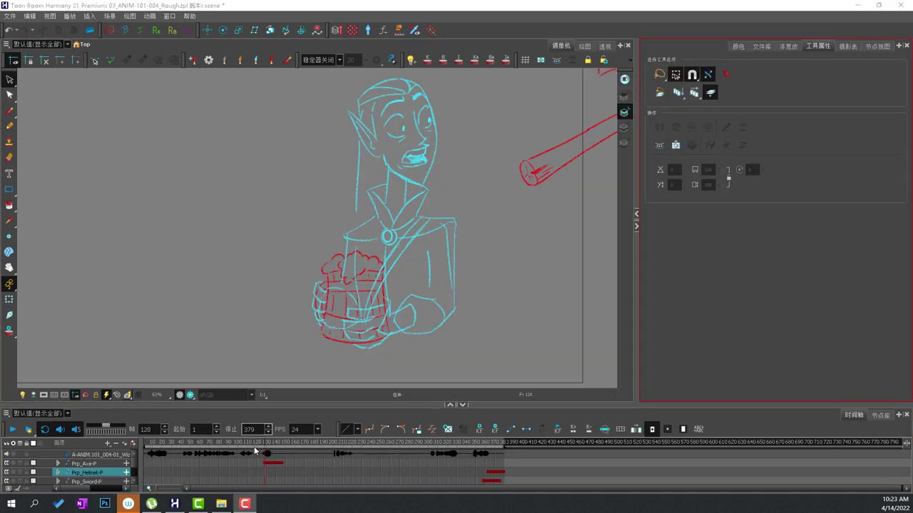
# Step: Show the Xsheet in a wider view and select the dialogue sound column, starting from frame 1
pyautogui.click(847, 46)
pyautogui.moveTo(637, 167); pyautogui.dragTo(507, 167)
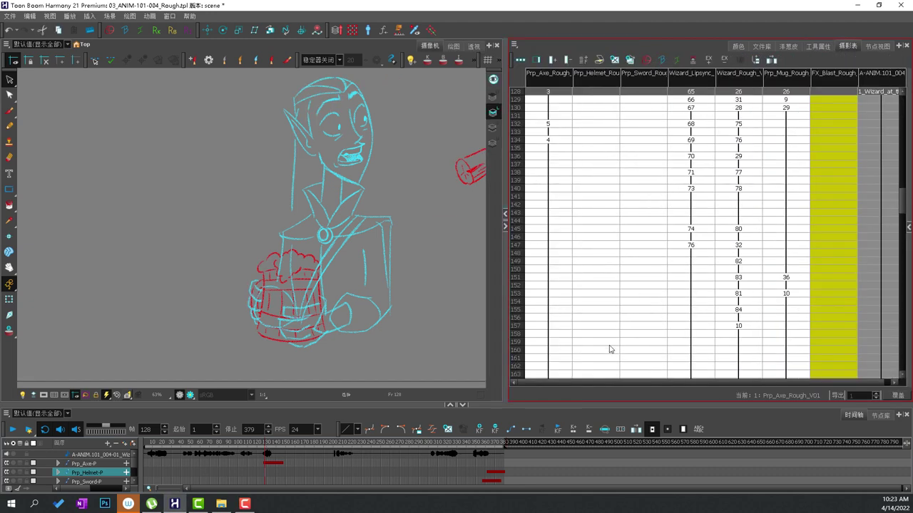
pyautogui.hscroll(1, 601, 382)
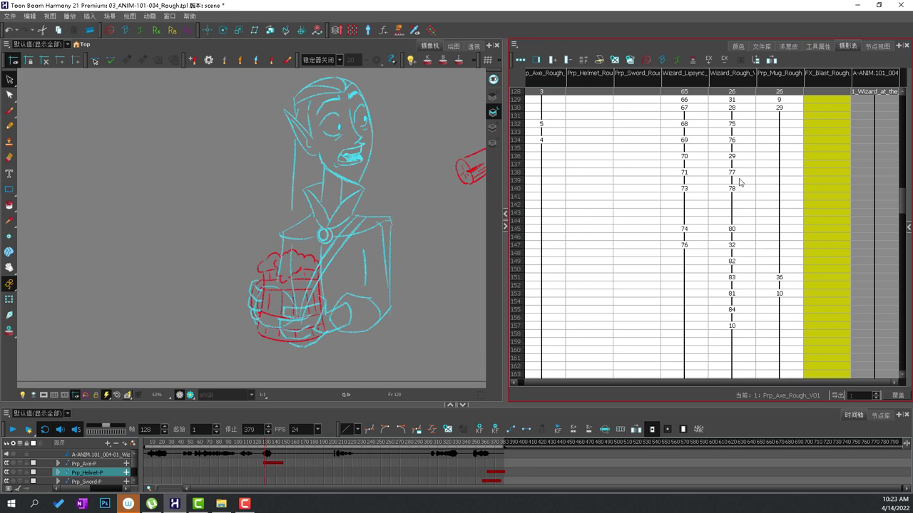
pyautogui.click(881, 74)
pyautogui.scroll(2, 905, 143)
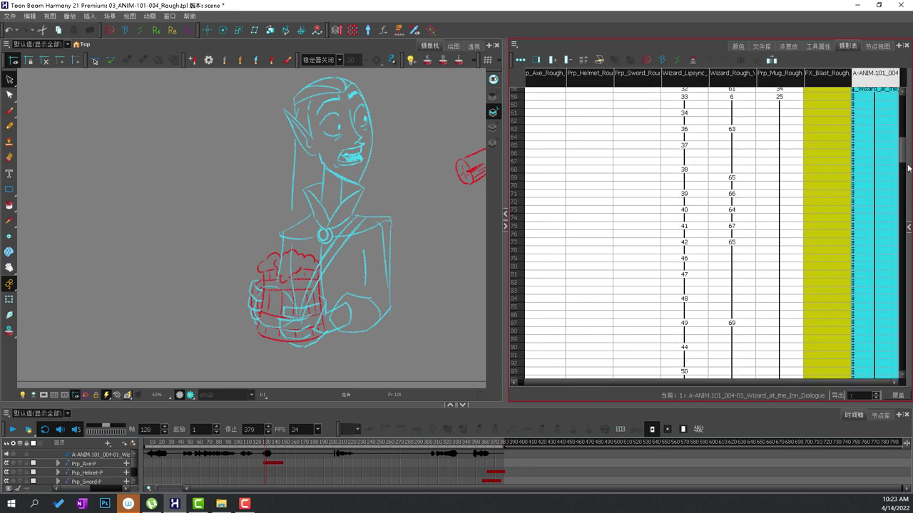
pyautogui.moveTo(908, 207); pyautogui.dragTo(895, 68)
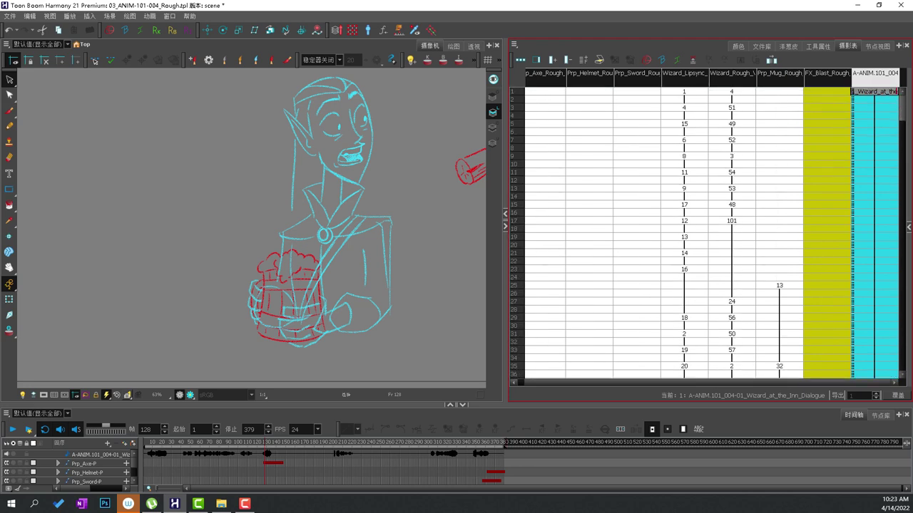
# Step: Set the dialogue column's sound display to waveform (波形) and open its 100% zoom value
pyautogui.rightClick(878, 84)
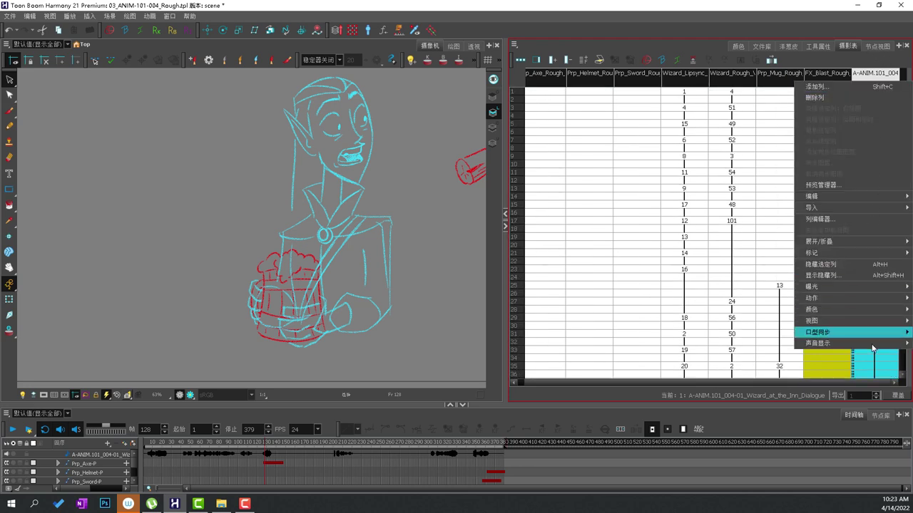
pyautogui.moveTo(873, 346)
pyautogui.click(767, 365)
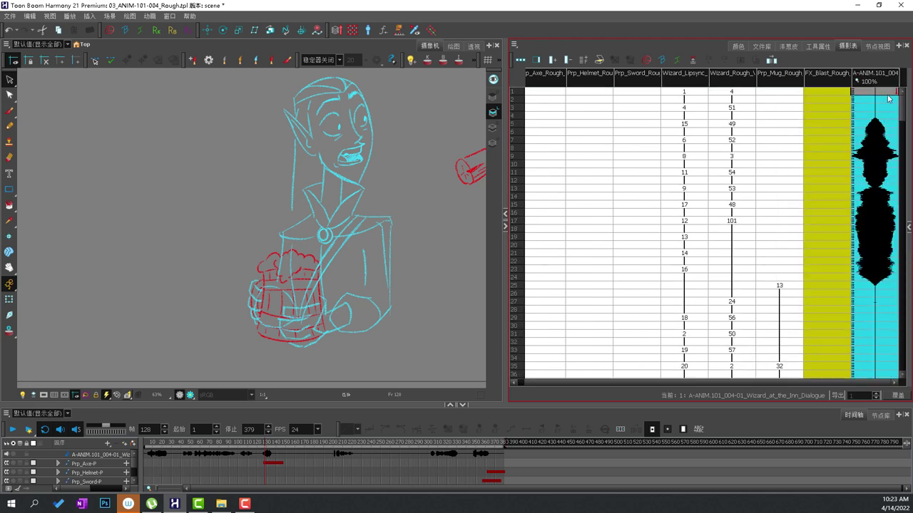
pyautogui.doubleClick(871, 81)
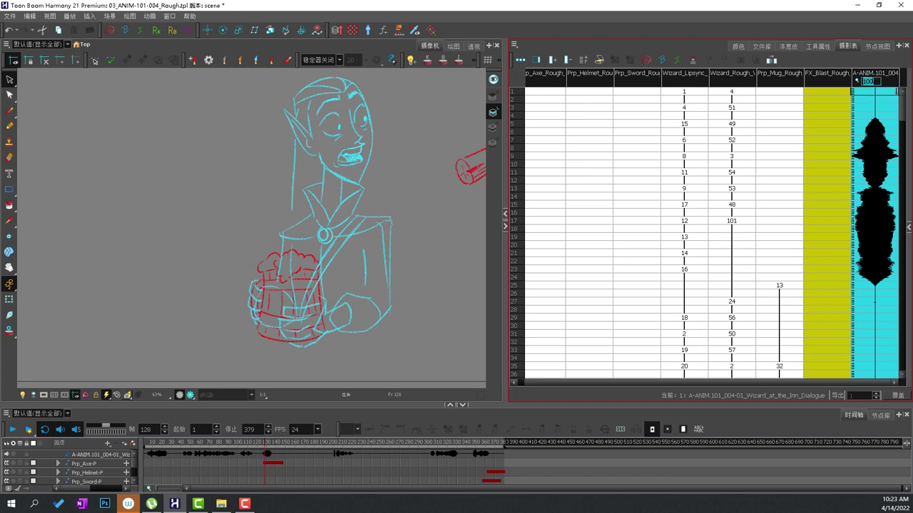
# Step: Switch the dialogue column's sound display to mouth shapes (口型)
pyautogui.rightClick(892, 83)
pyautogui.moveTo(878, 344)
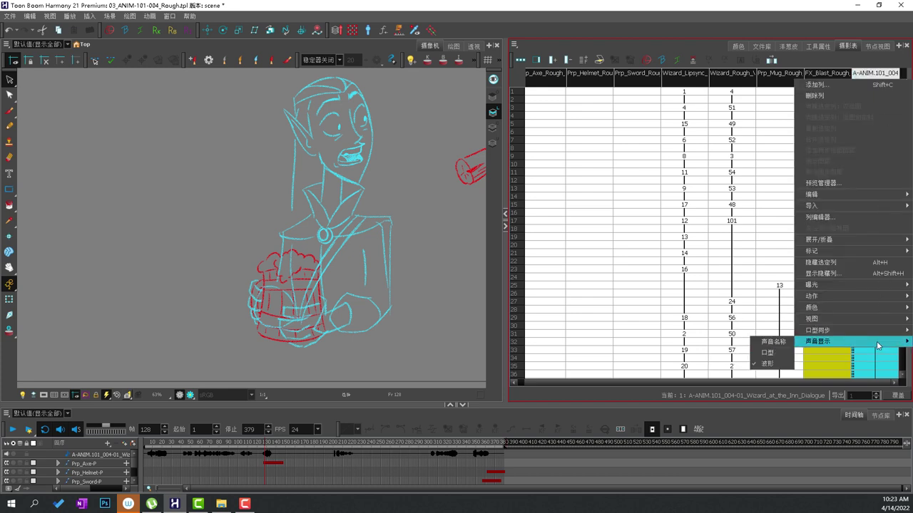
pyautogui.click(765, 357)
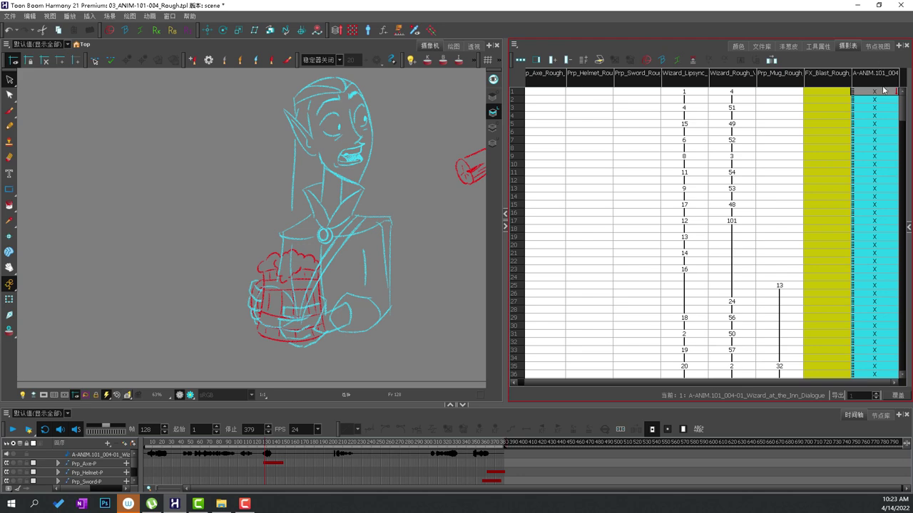
pyautogui.moveTo(902, 109); pyautogui.dragTo(904, 83)
# Step: Switch the dialogue column's sound display to sound name (声音名称)
pyautogui.rightClick(886, 77)
pyautogui.rightClick(886, 79)
pyautogui.moveTo(876, 344)
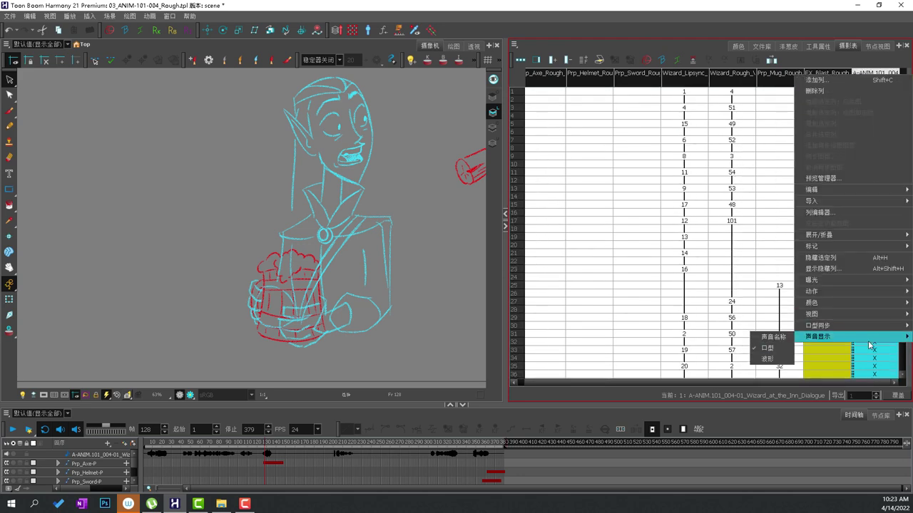
pyautogui.click(769, 336)
# Step: Set the dialogue column's sound display to waveform (波形) and scrub the column down to frame 25
pyautogui.rightClick(889, 79)
pyautogui.moveTo(856, 325)
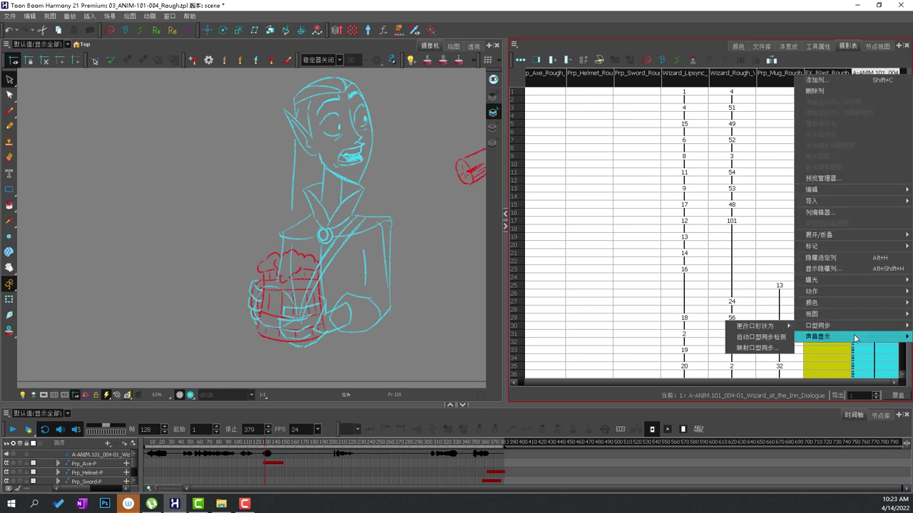
pyautogui.moveTo(816, 339)
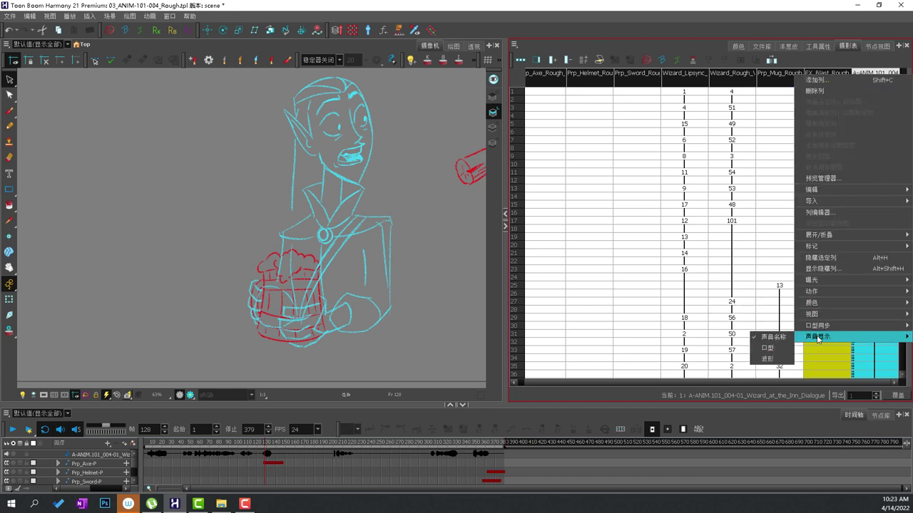
pyautogui.click(769, 358)
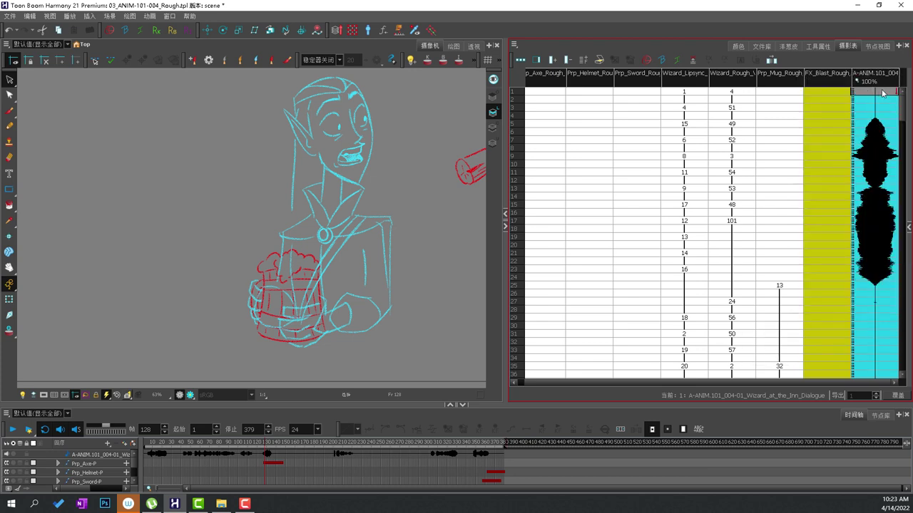
pyautogui.moveTo(883, 93); pyautogui.dragTo(882, 150)
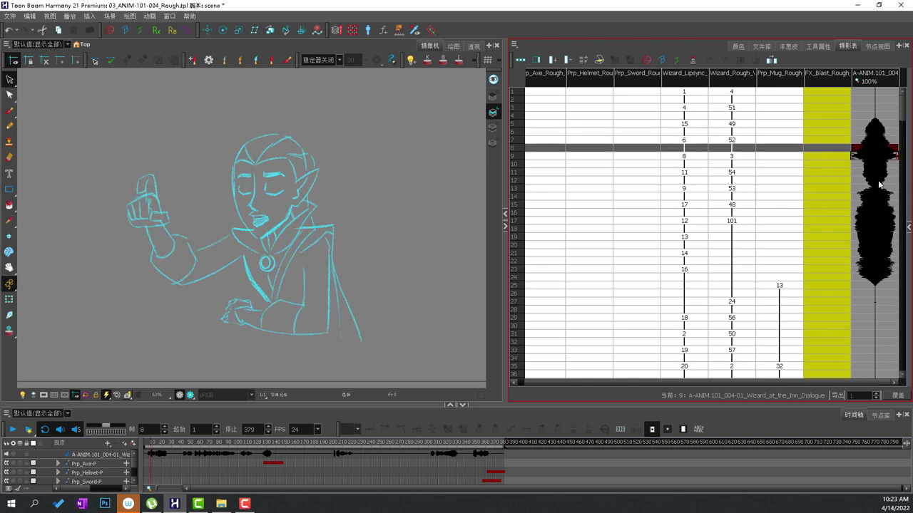
pyautogui.moveTo(879, 184)
pyautogui.mouseDown()
pyautogui.moveTo(869, 297)
pyautogui.moveTo(866, 283)
pyautogui.mouseUp()
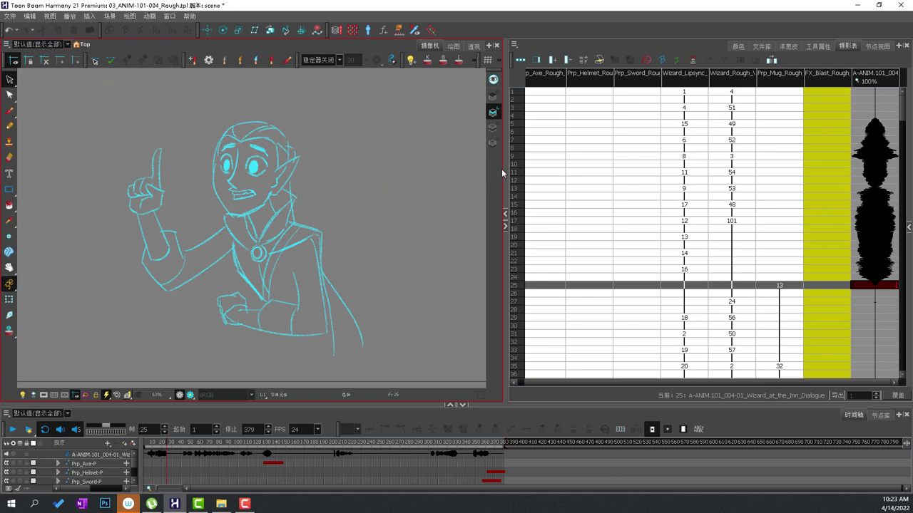
# Step: Widen the Xsheet and add an annotation column (注释) next to the dialogue sound column
pyautogui.moveTo(503, 187); pyautogui.dragTo(426, 184)
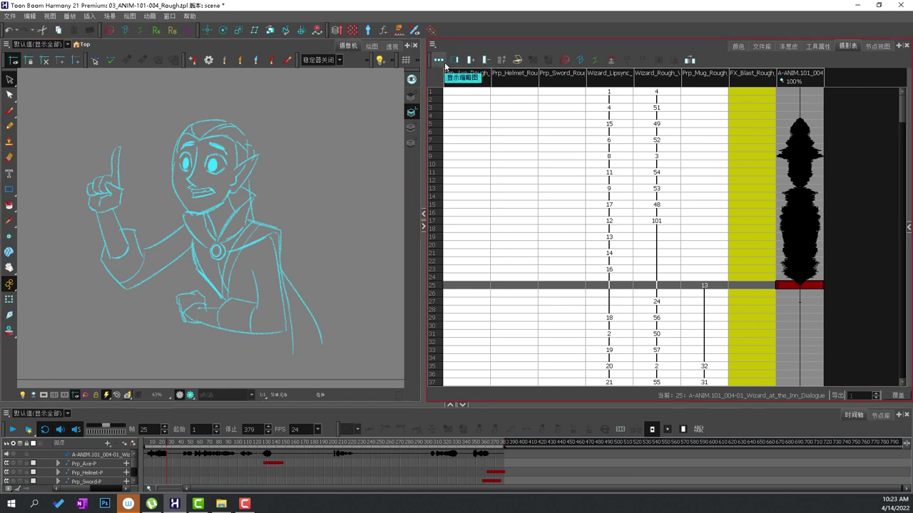
pyautogui.click(487, 65)
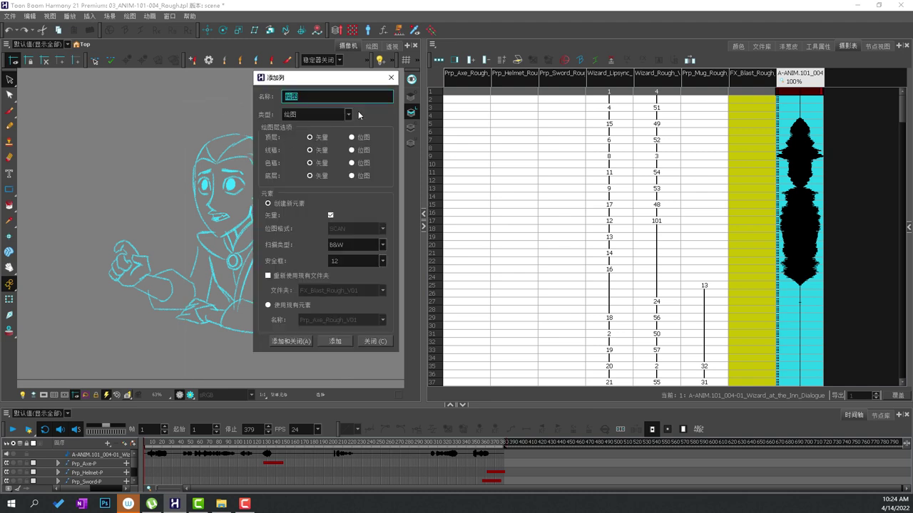
pyautogui.click(349, 115)
pyautogui.click(327, 186)
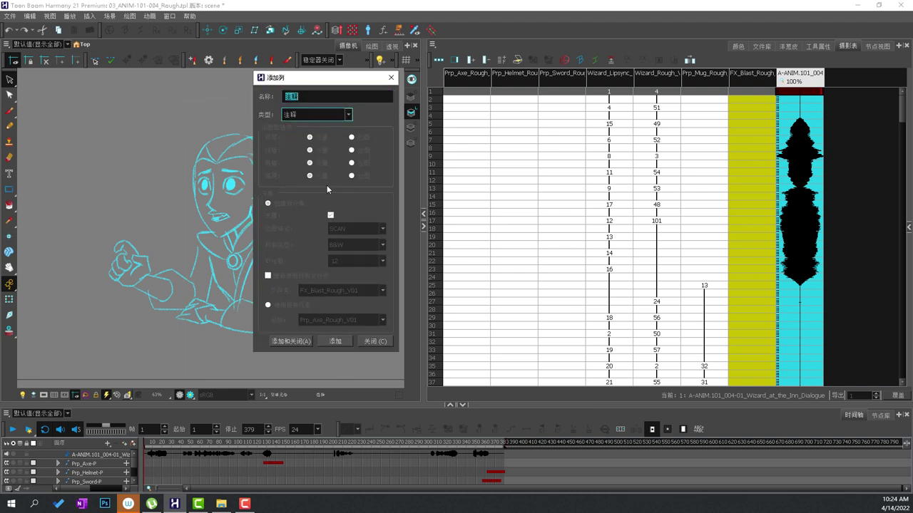
pyautogui.click(302, 343)
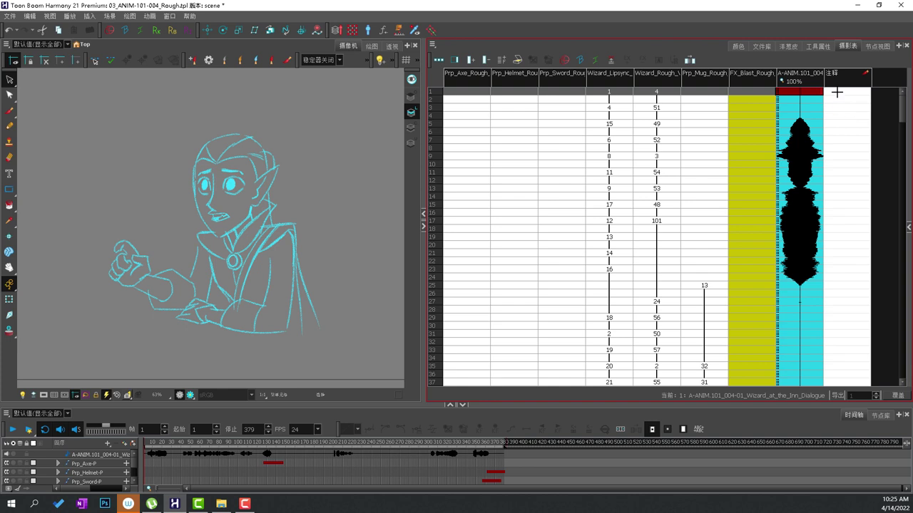
# Step: Handwrite the spoken sounds "on" and "Please" down the annotation column from frame 4 to about frame 24, with lines marking held sounds
pyautogui.click(839, 132)
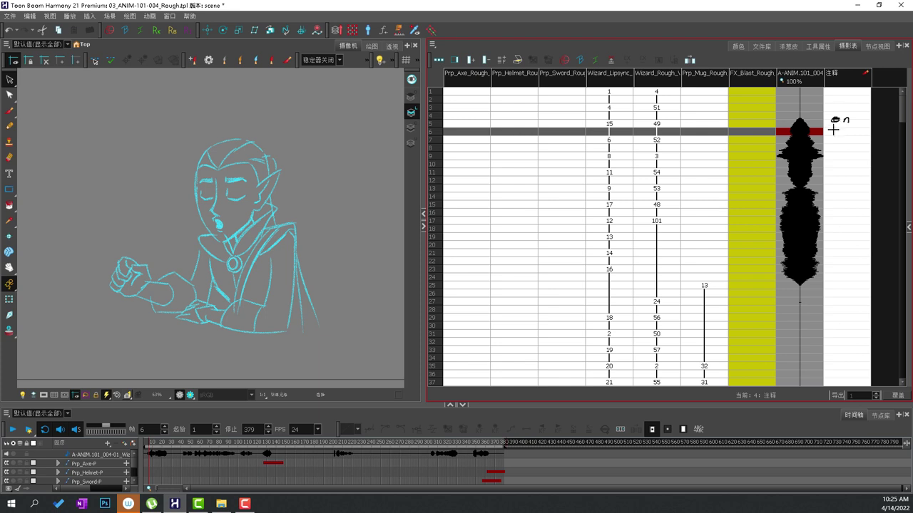
pyautogui.moveTo(840, 125); pyautogui.dragTo(837, 153)
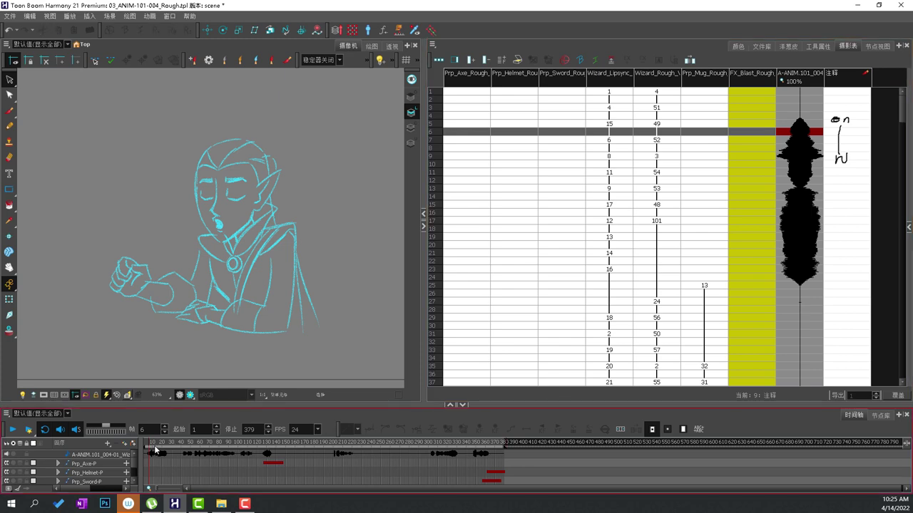
pyautogui.moveTo(156, 449)
pyautogui.mouseDown()
pyautogui.moveTo(163, 452)
pyautogui.moveTo(154, 463)
pyautogui.mouseUp()
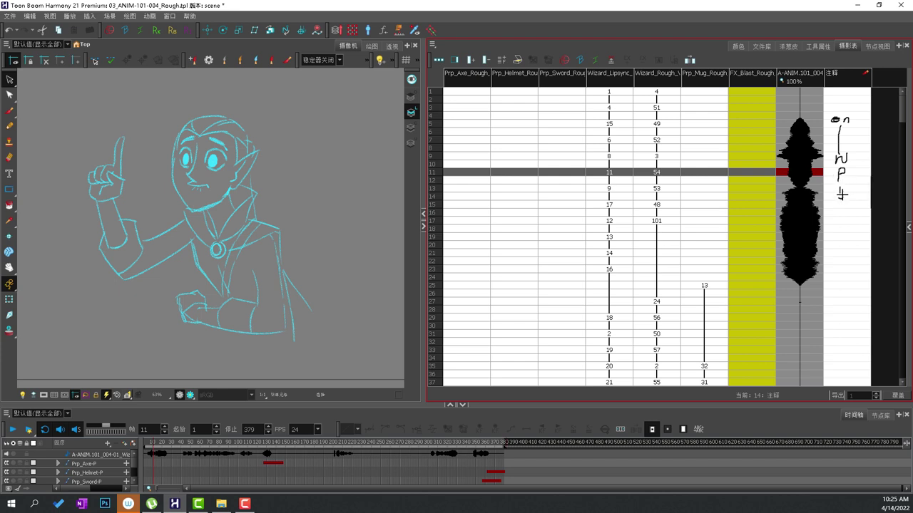
pyautogui.moveTo(842, 205); pyautogui.dragTo(842, 223)
pyautogui.moveTo(841, 273); pyautogui.dragTo(841, 281)
pyautogui.moveTo(839, 258); pyautogui.dragTo(830, 269)
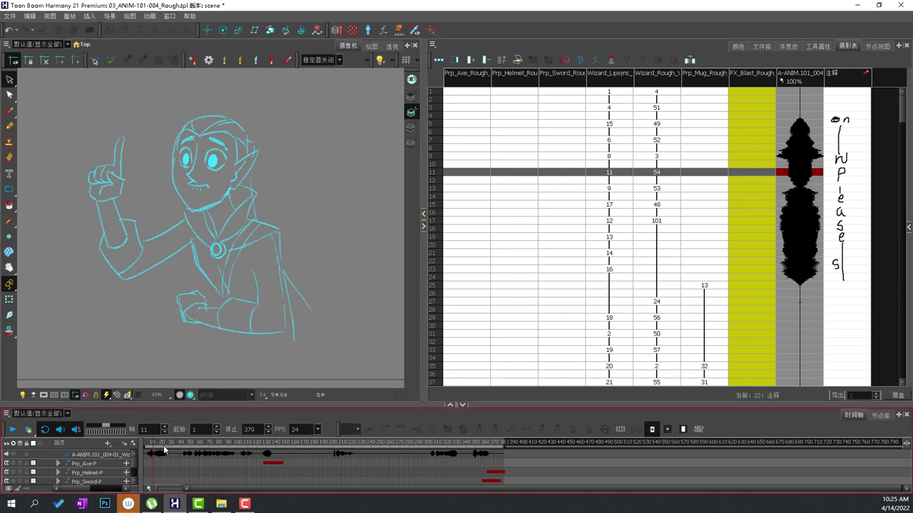
# Step: Scrub the dialogue back to frame 7 and add a small handwritten note beside the first sound, redrawing its last stroke
pyautogui.moveTo(157, 446); pyautogui.dragTo(150, 447)
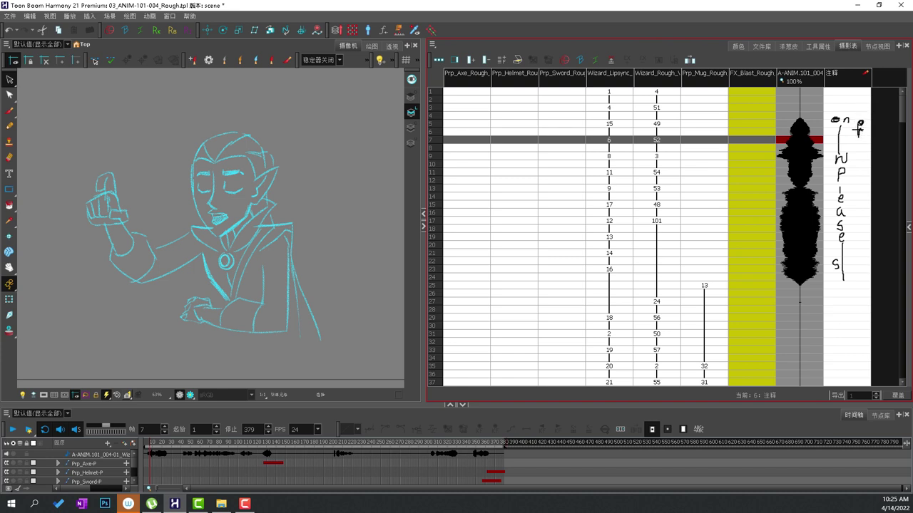
pyautogui.moveTo(855, 133); pyautogui.dragTo(856, 137)
pyautogui.hotkey('ctrl', 'z')
pyautogui.moveTo(856, 133); pyautogui.dragTo(860, 145)
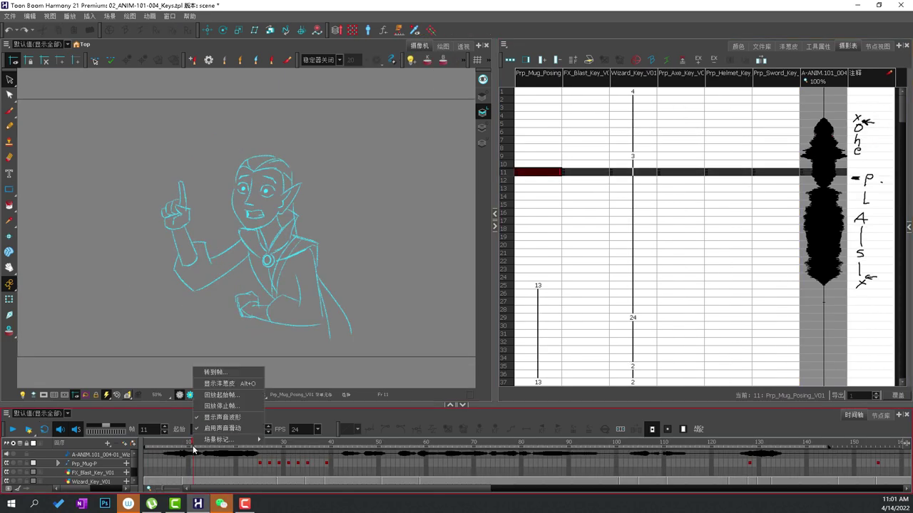
# Step: Mark frame 11 on the timeline with a scene marker (标记当前帧) and flag the wizard's frame 9 drawing as a key (K)
pyautogui.click(192, 448)
pyautogui.rightClick(193, 448)
pyautogui.moveTo(228, 439)
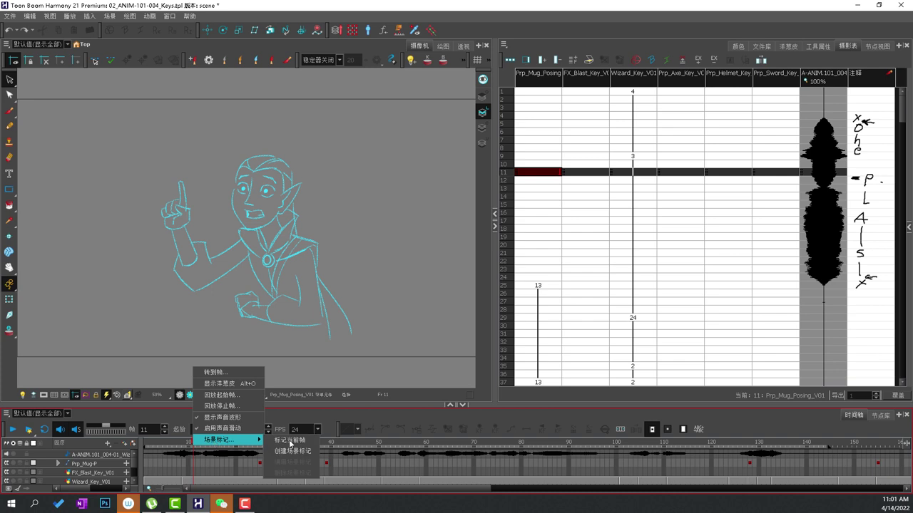
pyautogui.click(289, 440)
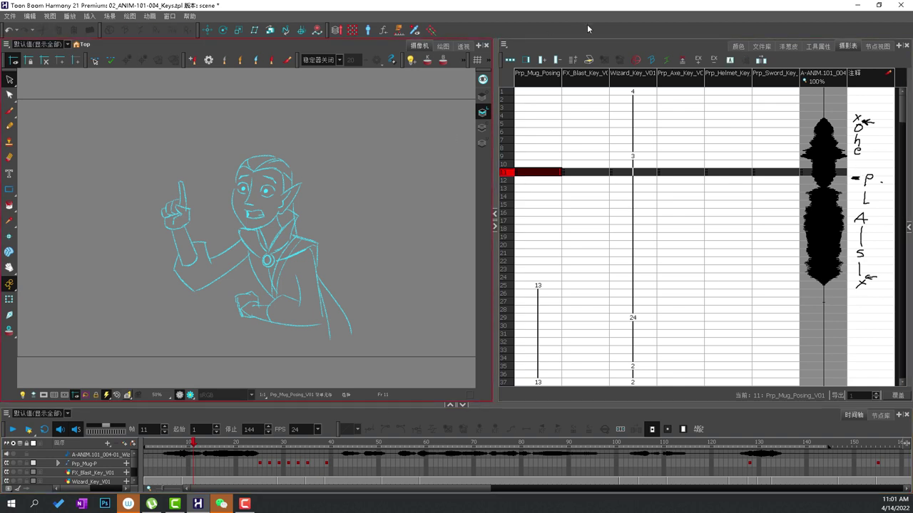
pyautogui.click(636, 62)
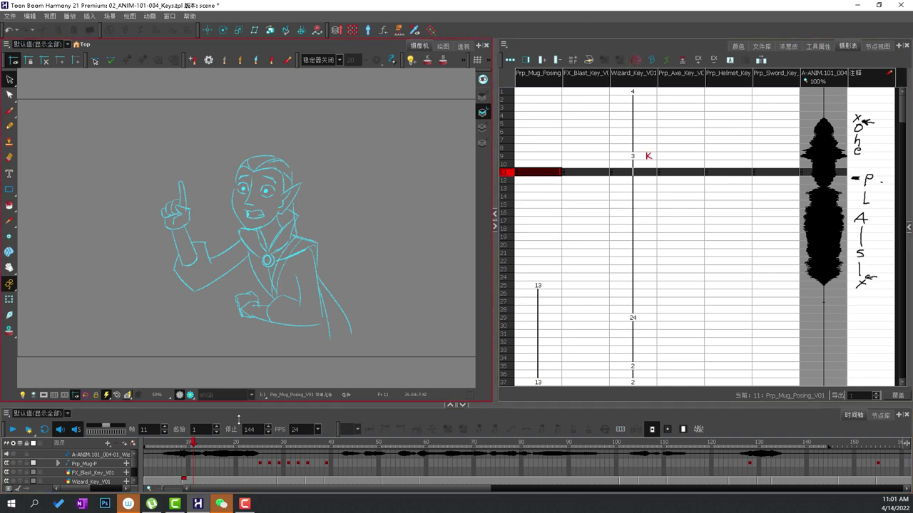
# Step: Scrub the dialogue and add scene markers at frames 14 and 17 on the timeline
pyautogui.moveTo(194, 443)
pyautogui.mouseDown()
pyautogui.moveTo(228, 444)
pyautogui.moveTo(208, 450)
pyautogui.mouseUp()
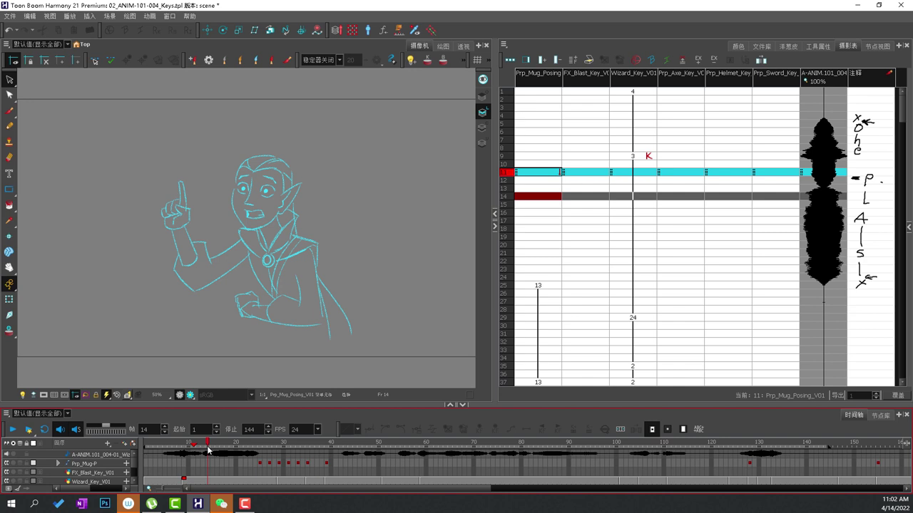
pyautogui.rightClick(208, 447)
pyautogui.moveTo(254, 439)
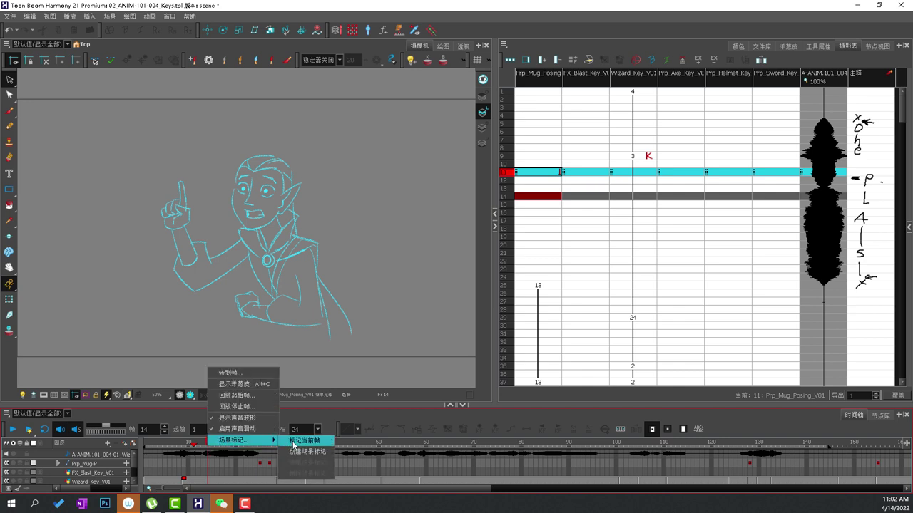
pyautogui.click(291, 442)
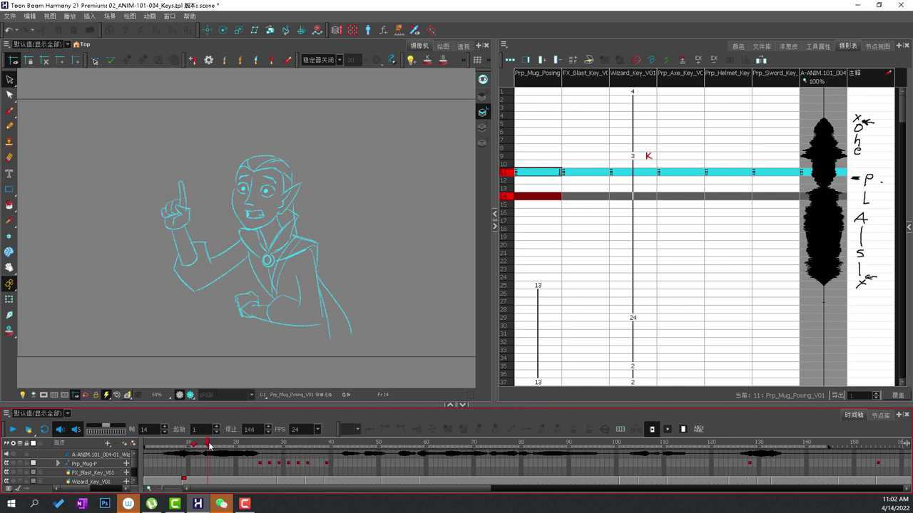
pyautogui.moveTo(208, 445); pyautogui.dragTo(221, 445)
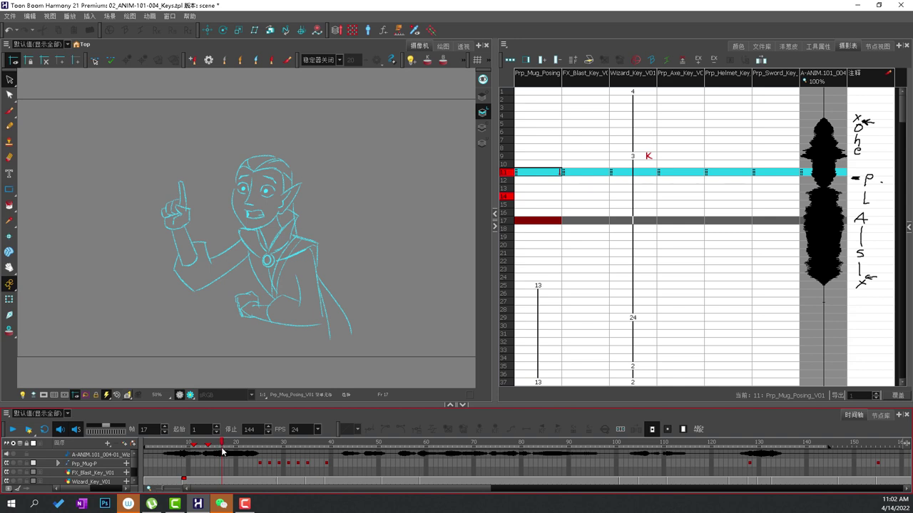
pyautogui.rightClick(222, 450)
pyautogui.moveTo(246, 443)
pyautogui.click(314, 444)
# Step: Add a scene marker at frame 21 and scrub on to the end of the first spoken phrase
pyautogui.moveTo(228, 445); pyautogui.dragTo(241, 445)
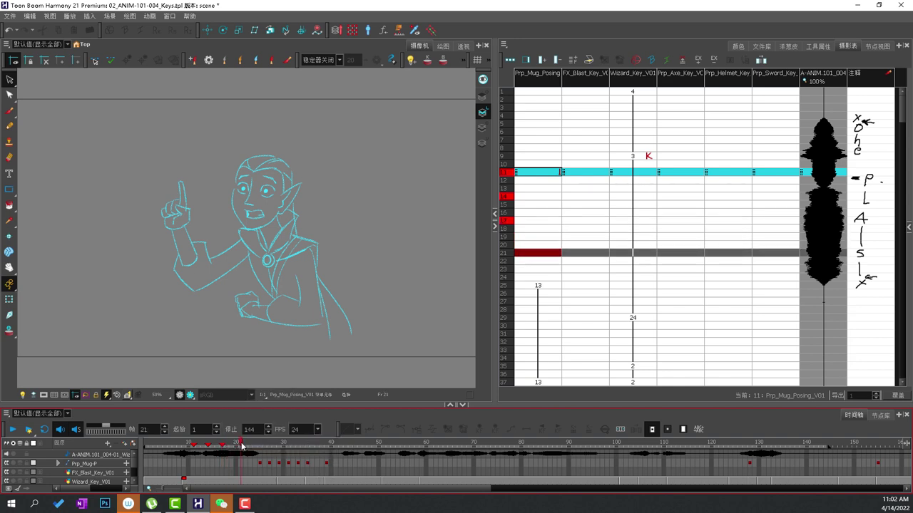
pyautogui.rightClick(241, 447)
pyautogui.moveTo(286, 438)
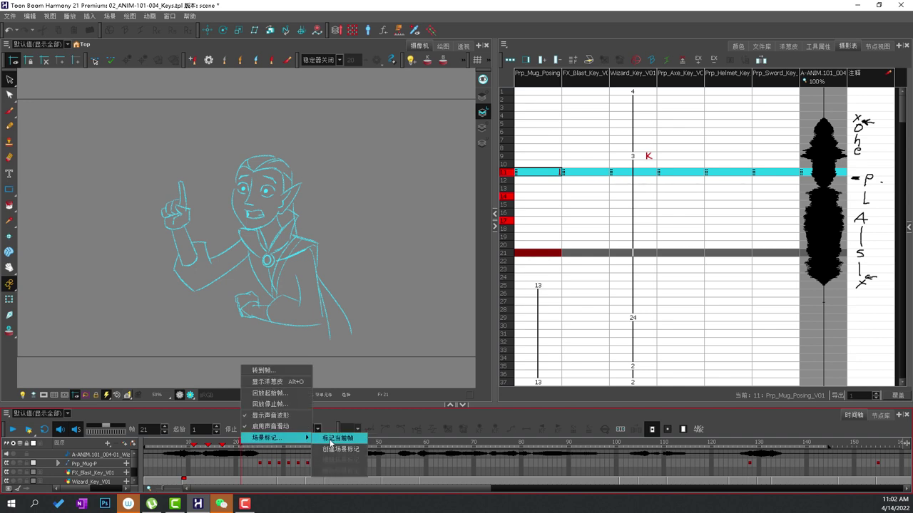
pyautogui.click(329, 442)
pyautogui.moveTo(245, 445); pyautogui.dragTo(260, 445)
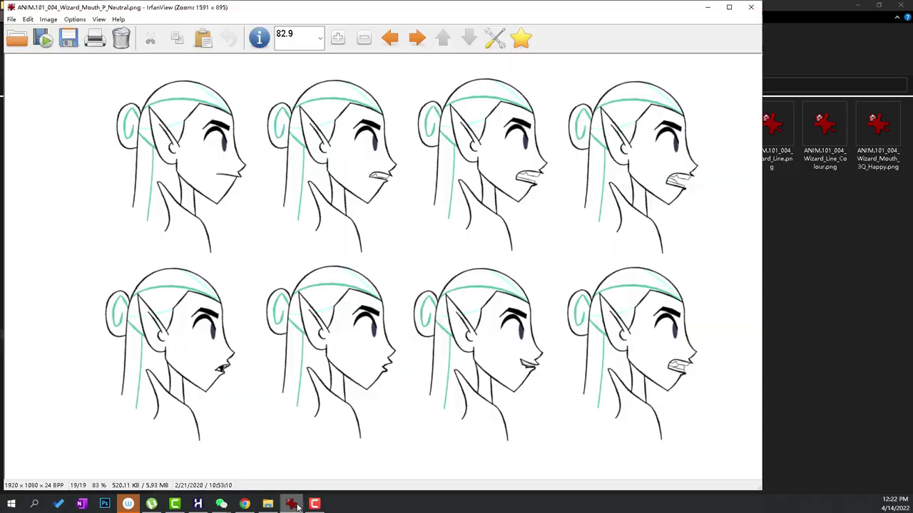
# Step: Close the profile mouth chart, open ANIM.101_004_Wizard_Colour.png from the Character folder and browse forward to the three-quarter happy mouth chart
pyautogui.click(751, 7)
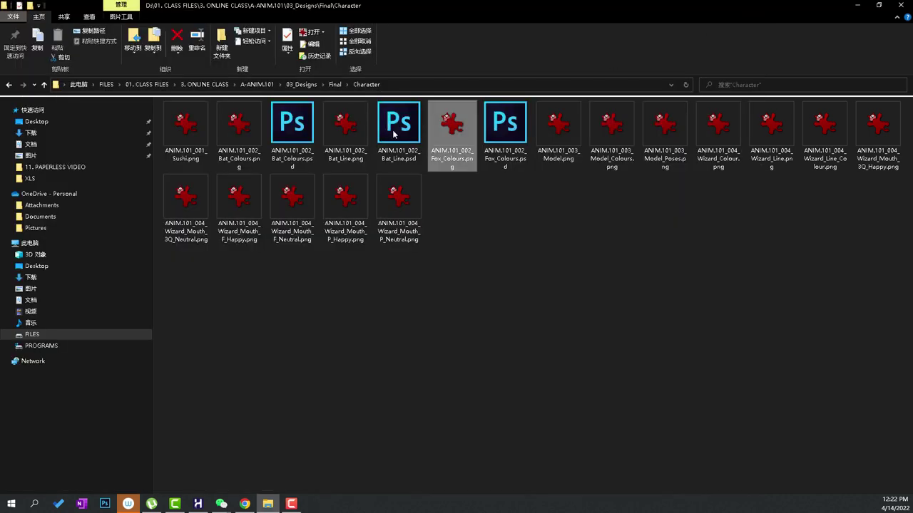
pyautogui.doubleClick(709, 139)
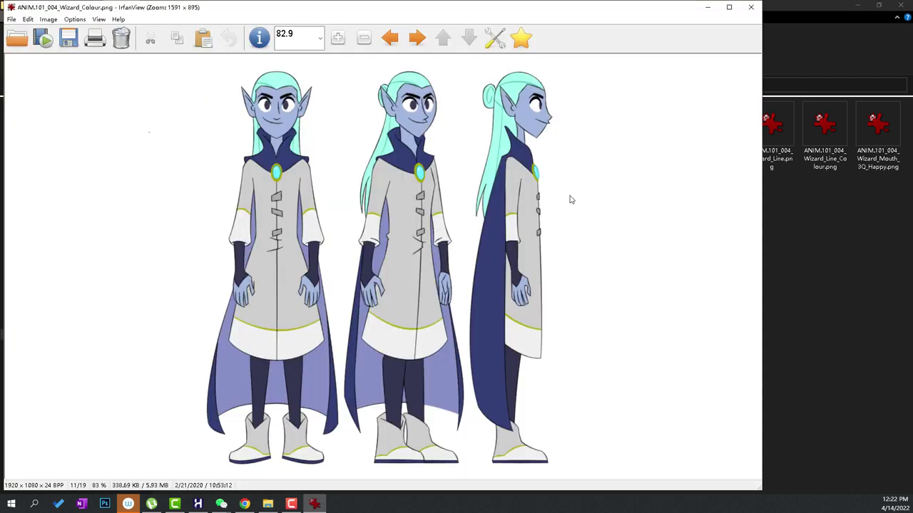
pyautogui.press('Right')
pyautogui.press('Right')
pyautogui.press('Right')
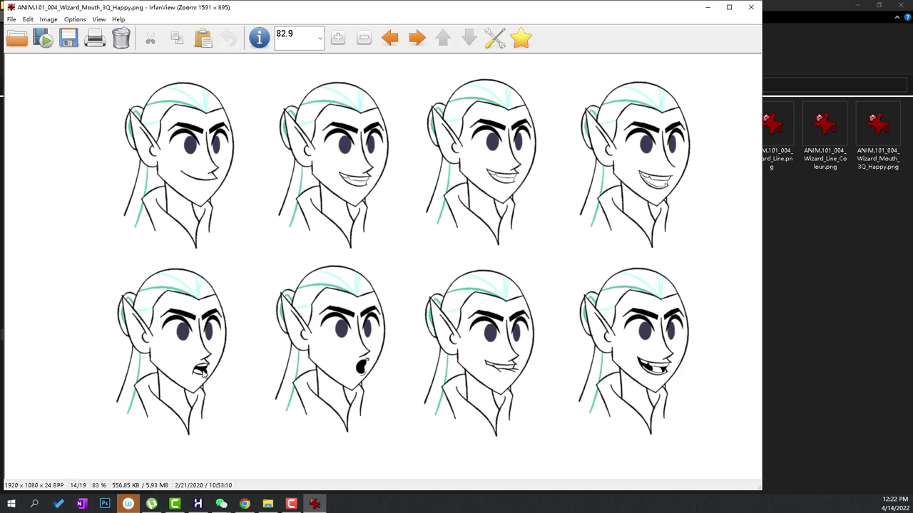
# Step: Compare the wizard's three-quarter mouth charts by alternating between the happy and neutral versions
pyautogui.press('Right')
pyautogui.press('Left')
pyautogui.press('Right')
pyautogui.press('Left')
pyautogui.press('Right')
pyautogui.press('Left')
pyautogui.press('Right')
pyautogui.press('Left')
pyautogui.press('Right')
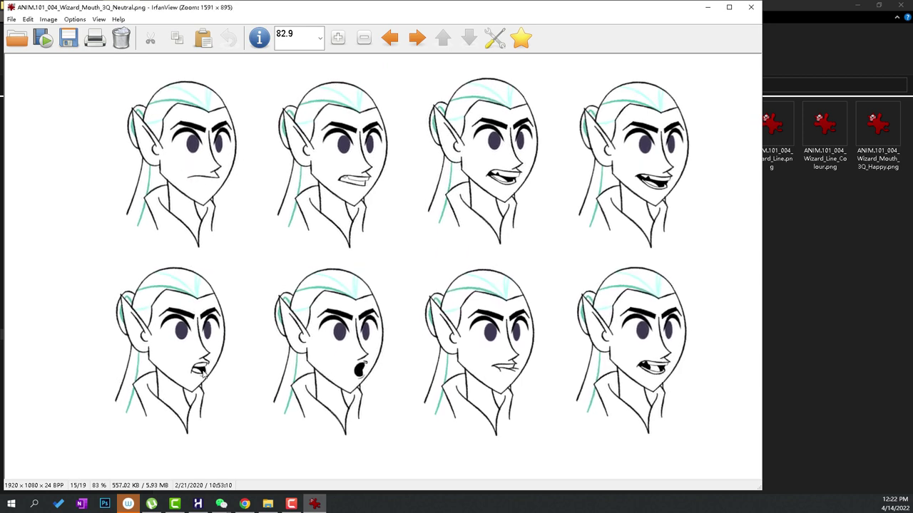
pyautogui.press('Left')
pyautogui.press('Right')
# Step: Browse through the front and profile mouth charts, compare the happy and neutral profile versions, and decline continuing to another folder
pyautogui.press('Right')
pyautogui.press('Right')
pyautogui.press('Right')
pyautogui.press('Right')
pyautogui.press('Left')
pyautogui.press('Right')
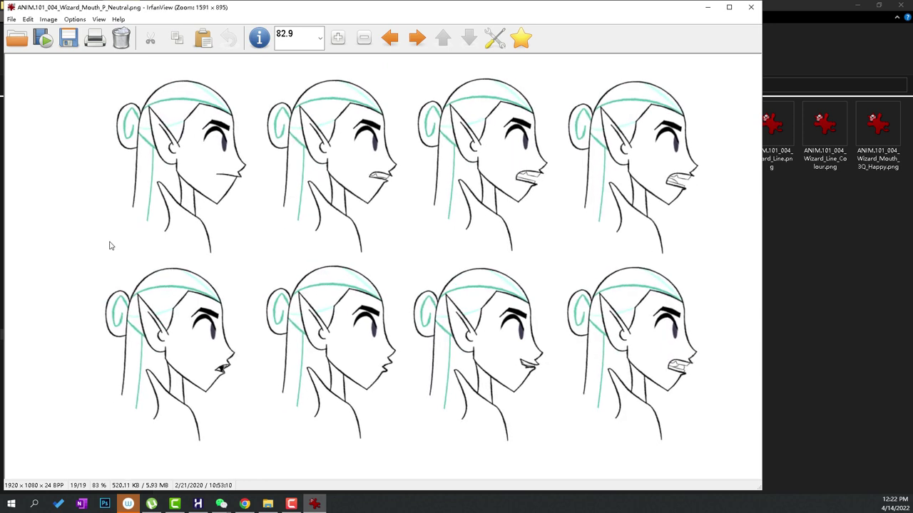
pyautogui.press('Left')
pyautogui.press('Right')
pyautogui.press('Left')
pyautogui.press('Right')
pyautogui.press('Right')
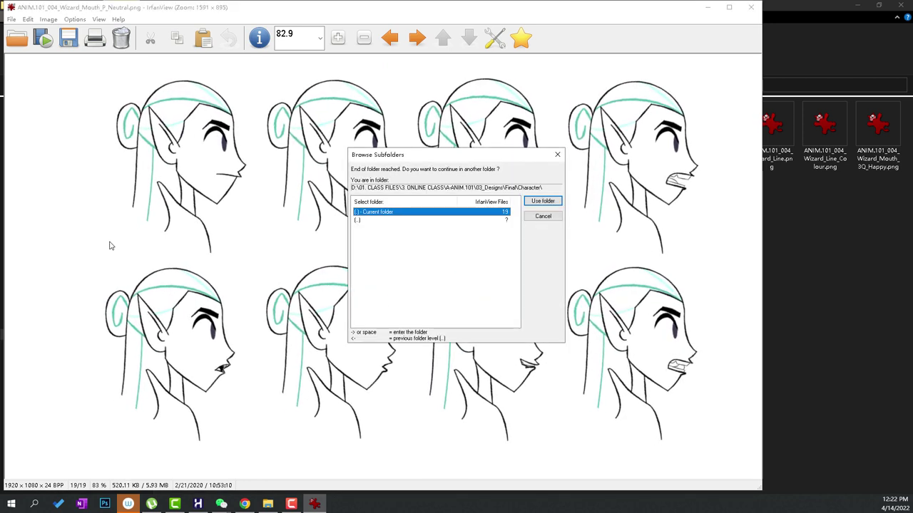
pyautogui.press('Left')
pyautogui.press('Escape')
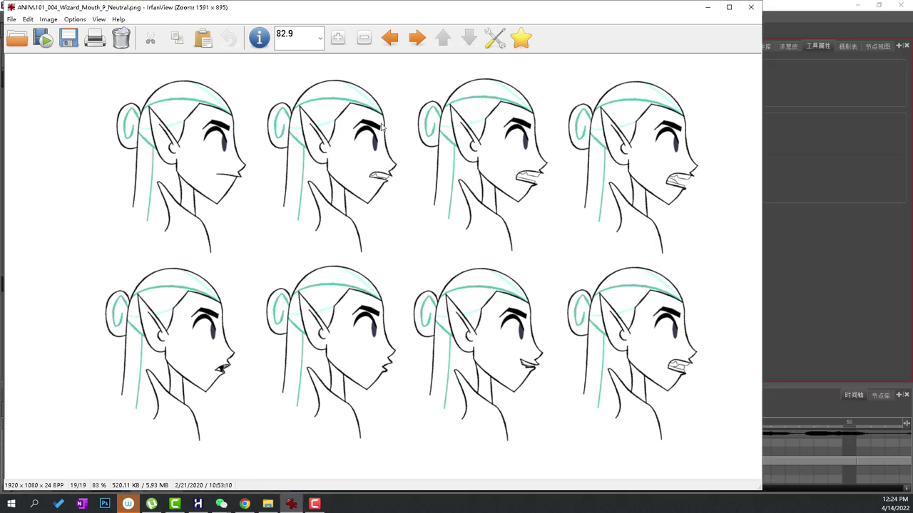
# Step: Browse back through the mouth charts to ANIM.101_004_Wizard_Mouth_3Q_Happy.png, and minimize the image viewer to return to Harmony
pyautogui.click(389, 43)
pyautogui.click(388, 41)
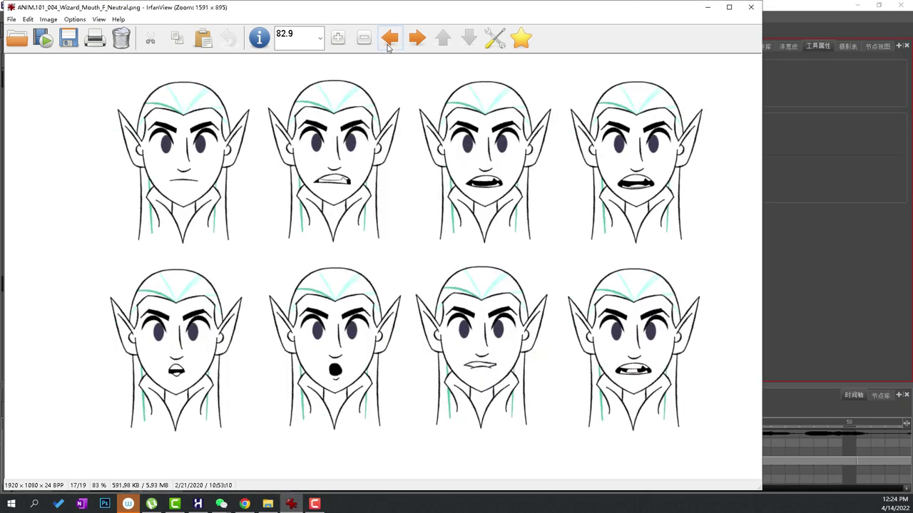
pyautogui.click(389, 41)
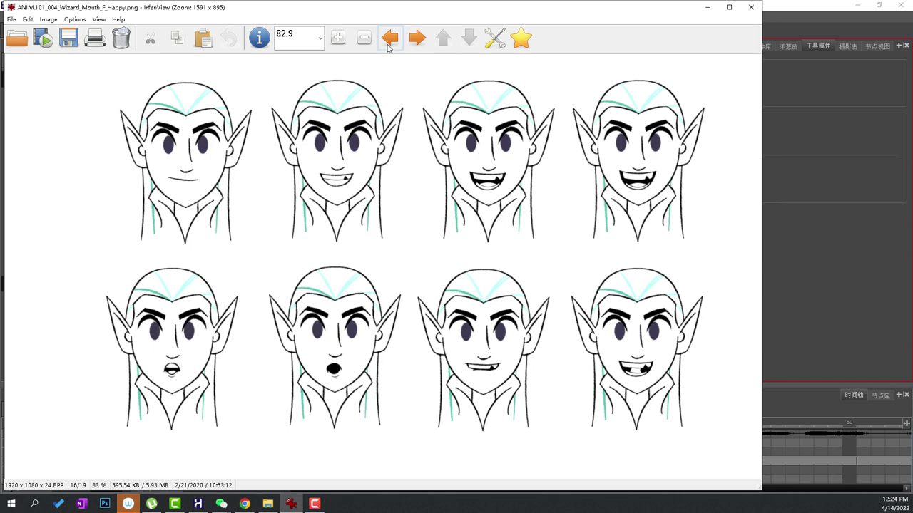
pyautogui.click(389, 42)
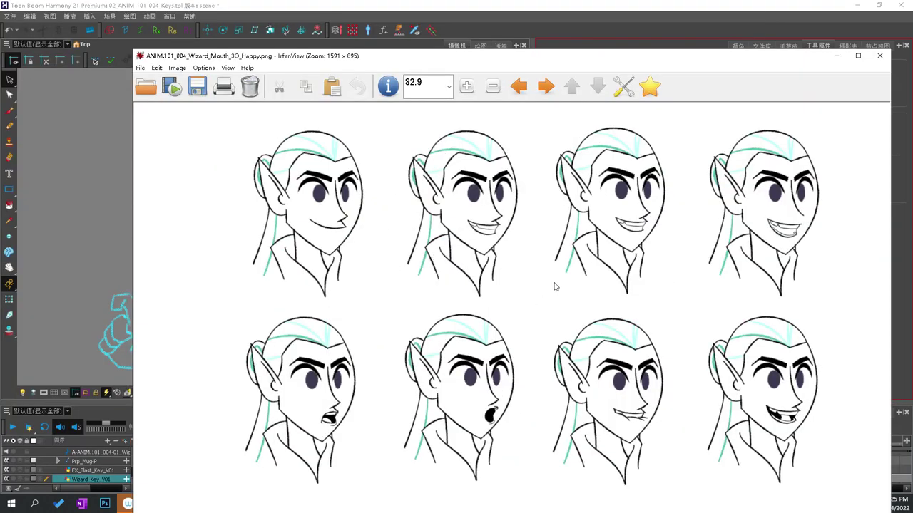
pyautogui.click(837, 58)
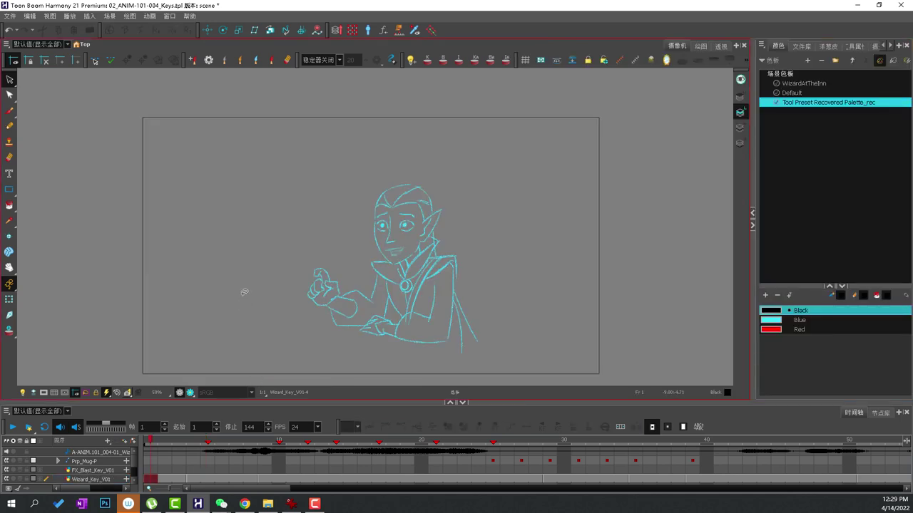
# Step: Widen the colour view and set up an image import with the Toon Boom bitmap drawing option (导入为 Toon Boom 位图绘图)
pyautogui.moveTo(750, 268); pyautogui.dragTo(699, 262)
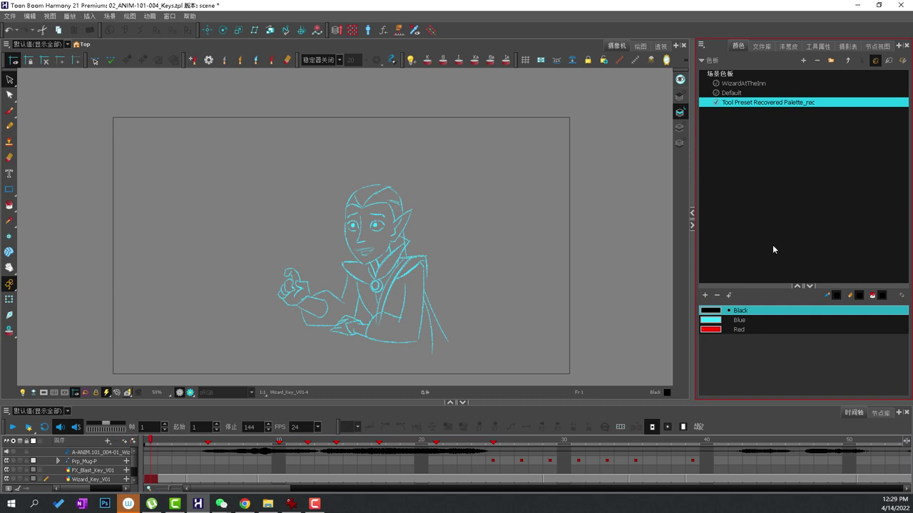
pyautogui.click(522, 185)
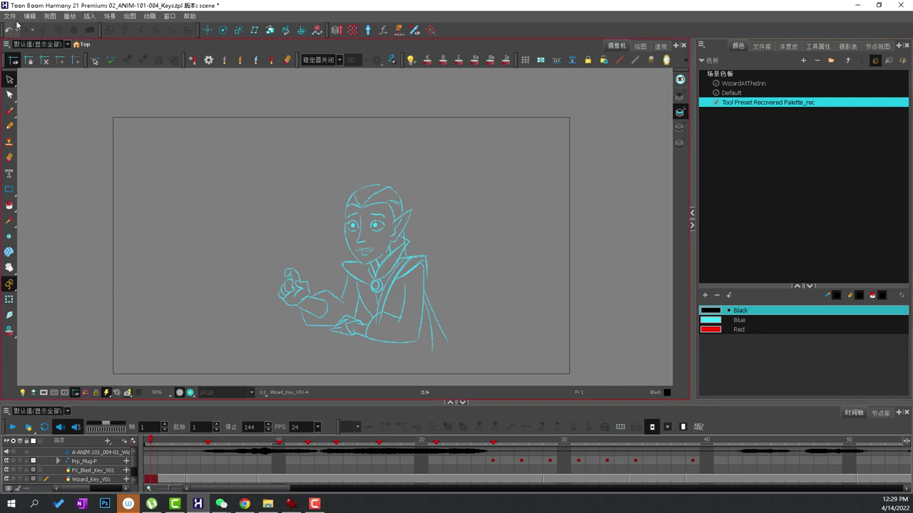
pyautogui.click(10, 15)
pyautogui.moveTo(74, 140)
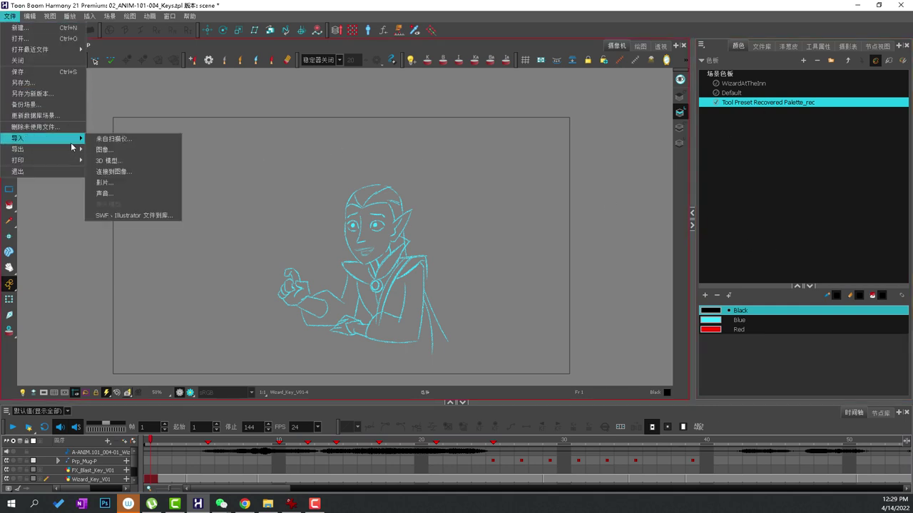
pyautogui.click(104, 150)
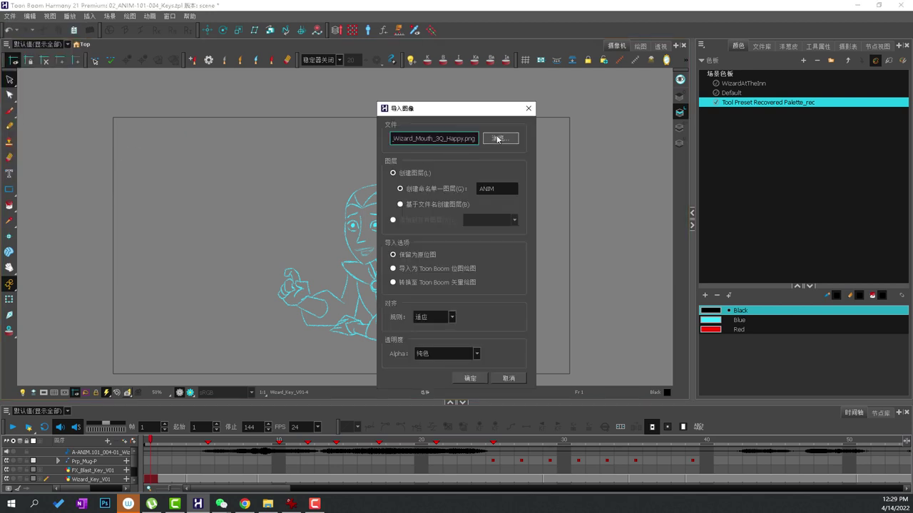
pyautogui.click(393, 269)
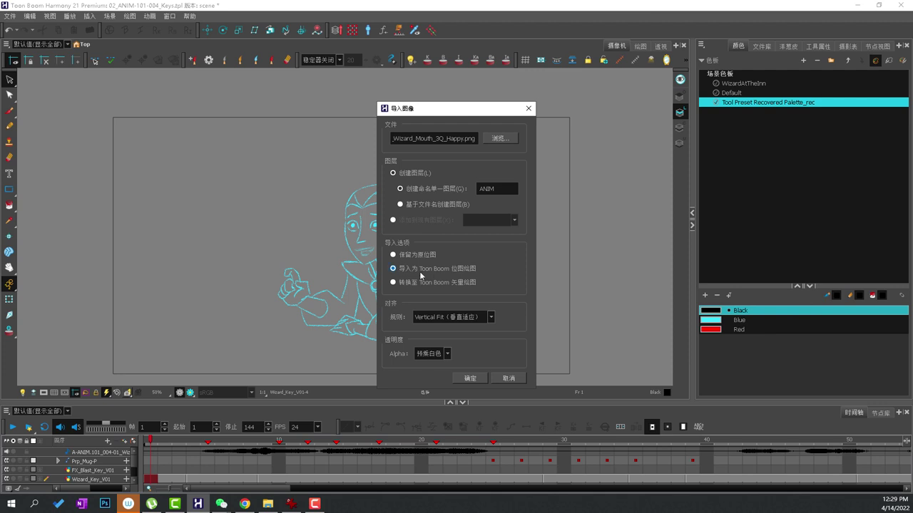
# Step: Browse for the image to import and preview ANIM.101_004_Wizard_Mouth_3Q_Neutral.png in the image viewer
pyautogui.click(501, 138)
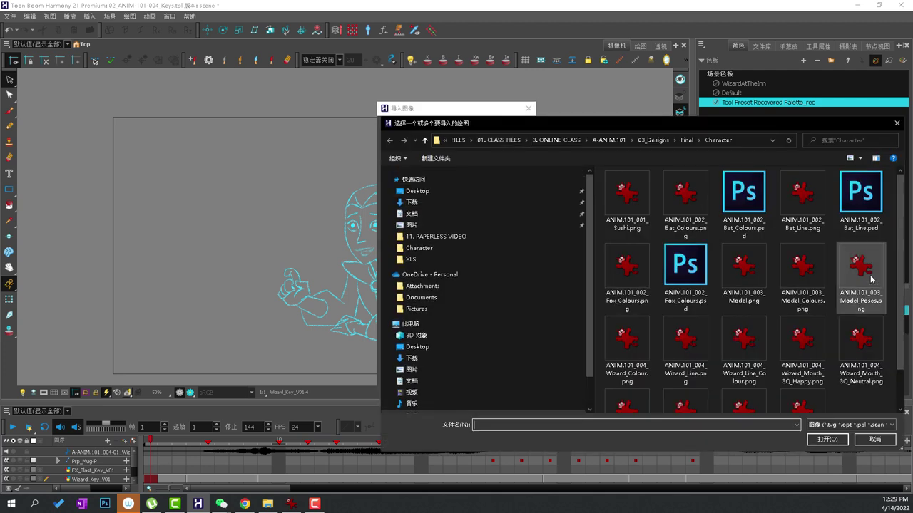
pyautogui.scroll(-1, 796, 288)
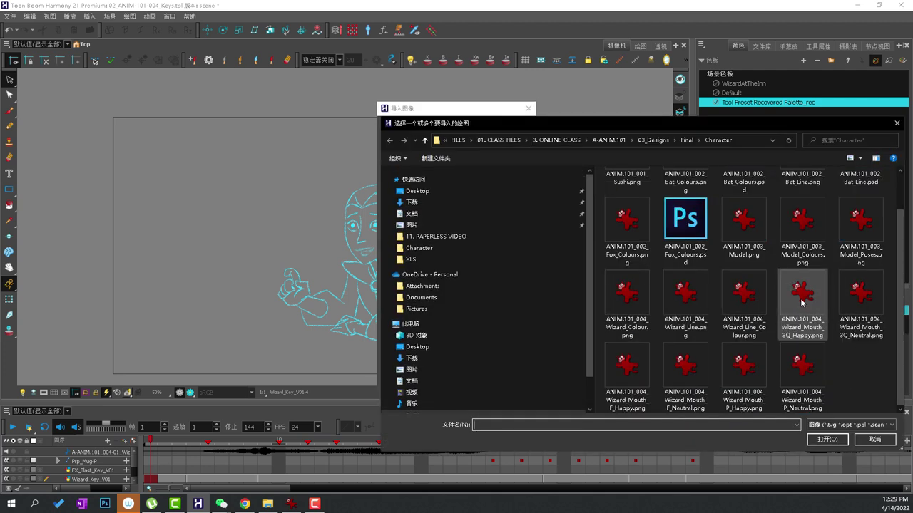
pyautogui.click(858, 319)
pyautogui.rightClick(858, 319)
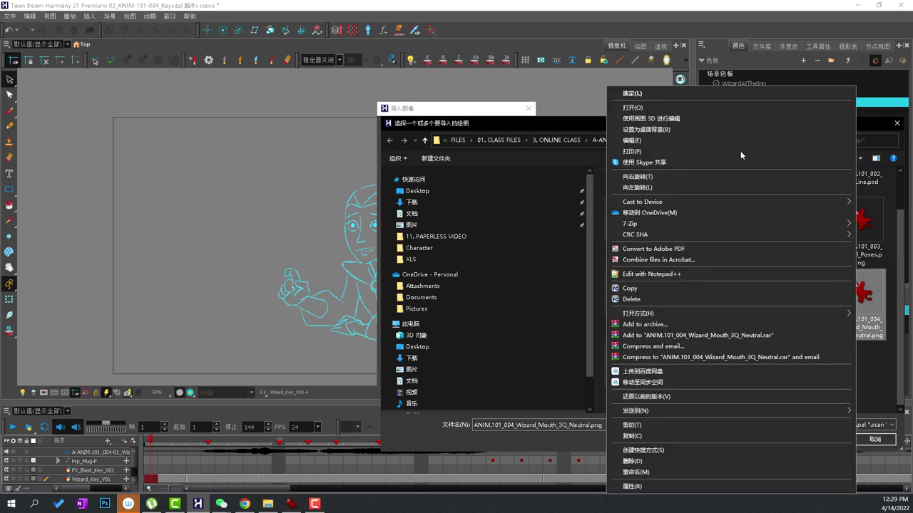
pyautogui.click(726, 110)
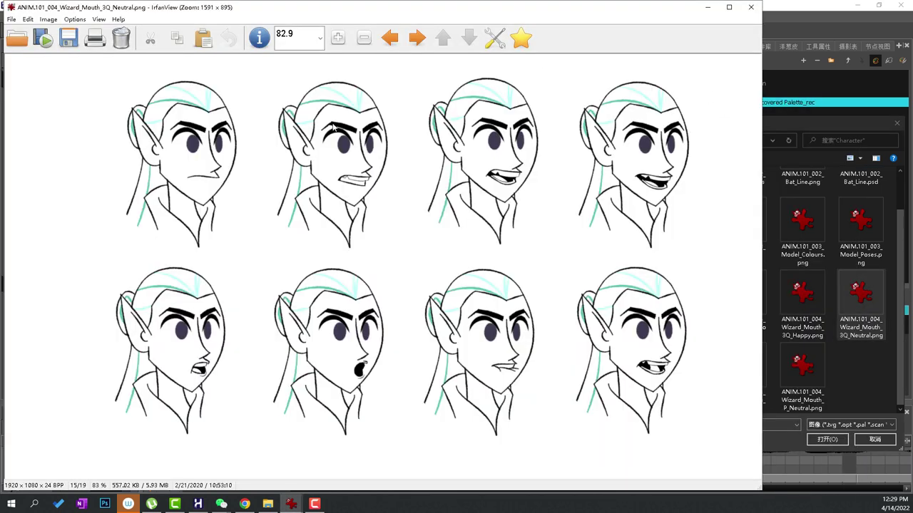
pyautogui.click(750, 10)
# Step: Preview ANIM.101_004_Wizard_Mouth_3Q_Happy.png and import it as a Toon Boom bitmap drawing on a new layer named ANIM
pyautogui.click(802, 303)
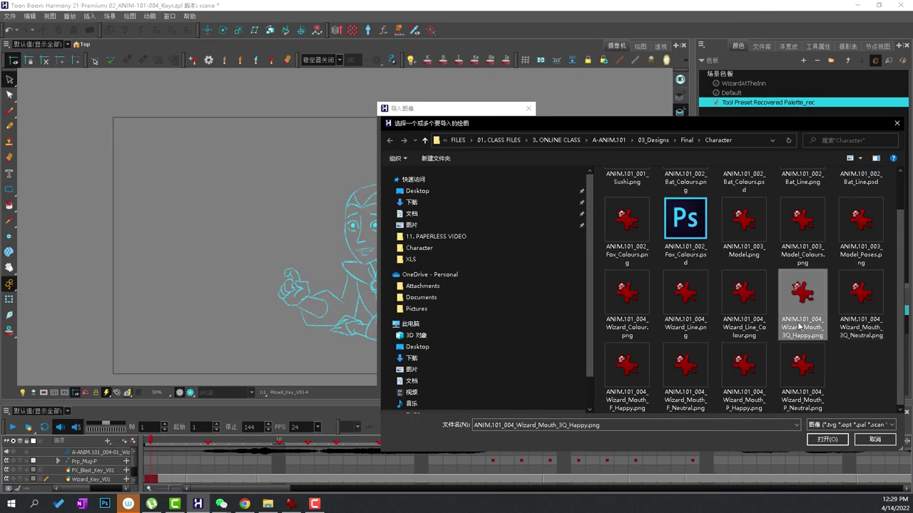
pyautogui.rightClick(802, 303)
pyautogui.click(663, 107)
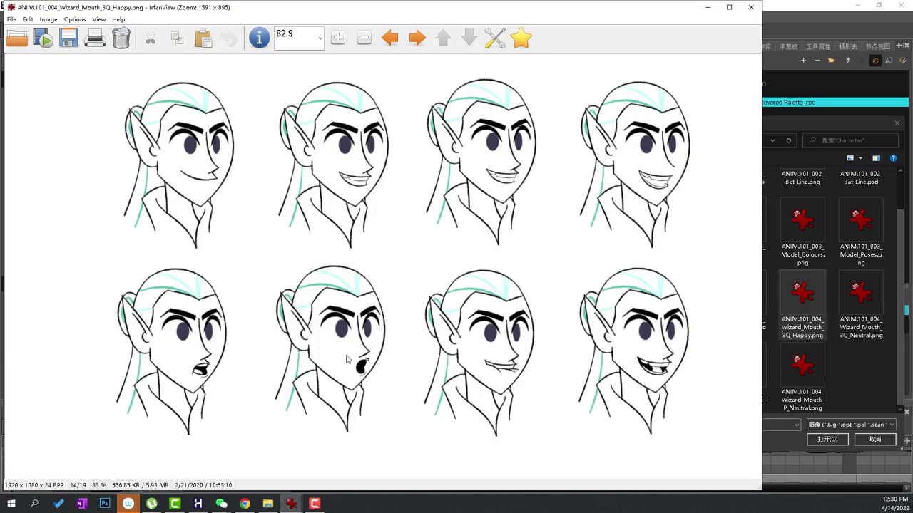
pyautogui.click(751, 7)
pyautogui.click(827, 439)
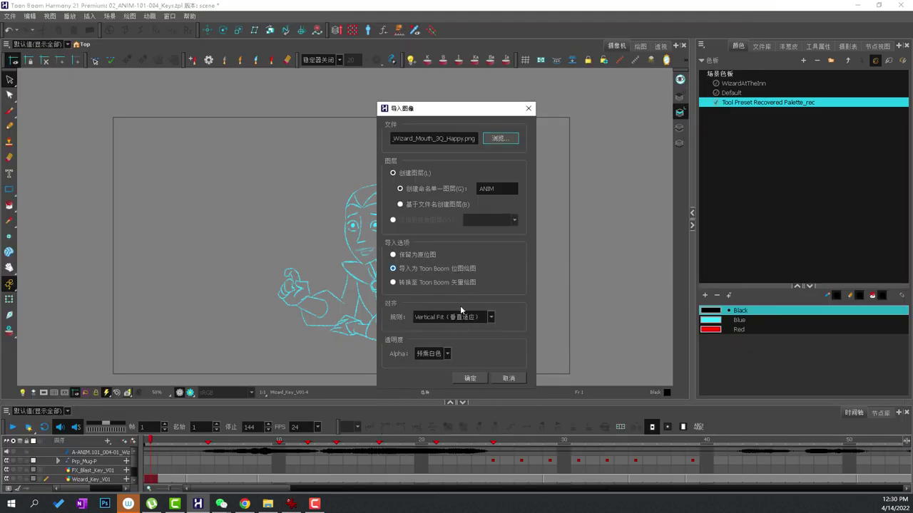
pyautogui.click(470, 378)
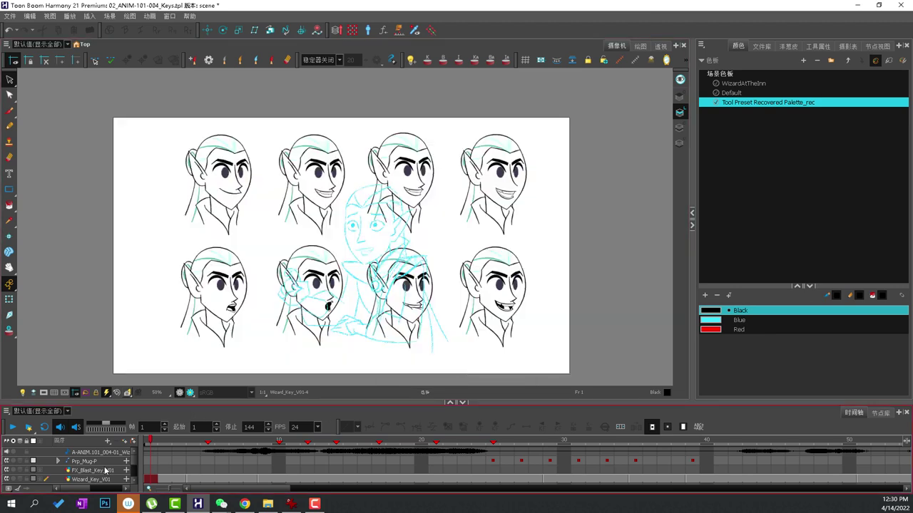
# Step: Select the imported ANIM layer in the timeline and isolate it so only the mouth chart is shown
pyautogui.scroll(-5, 98, 474)
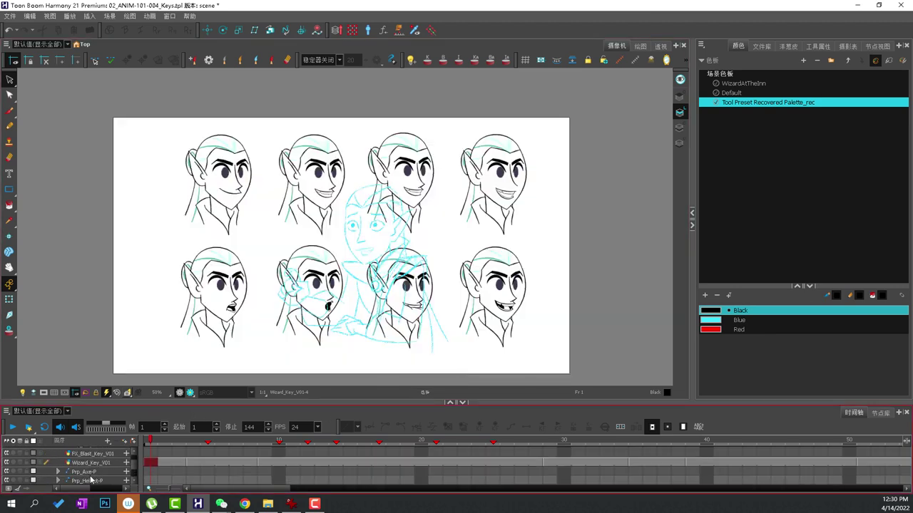
pyautogui.click(83, 476)
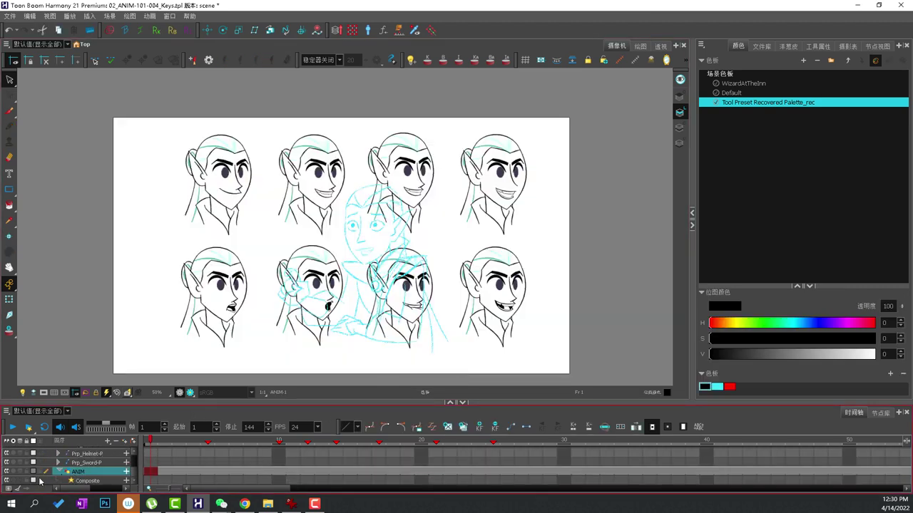
pyautogui.scroll(1, 23, 481)
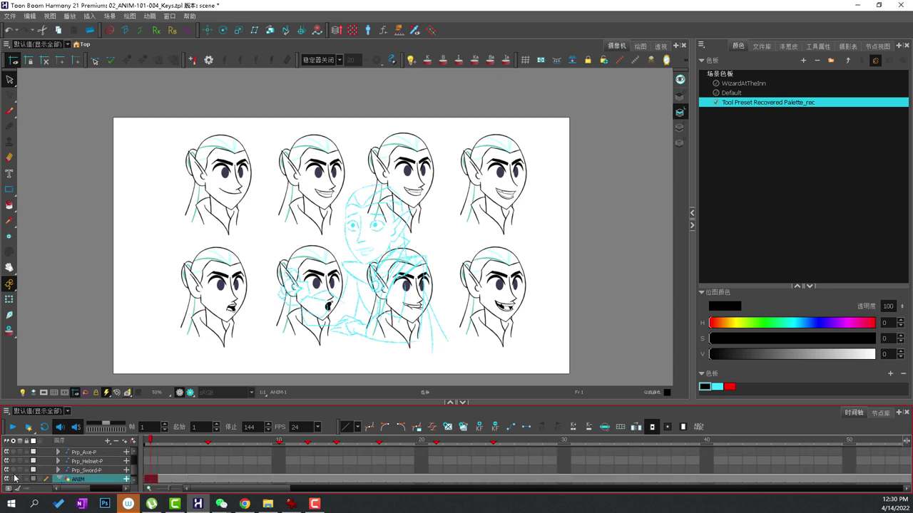
pyautogui.click(12, 479)
# Step: Rename the ANIM layer to mouth_shapes_happy
pyautogui.rightClick(70, 482)
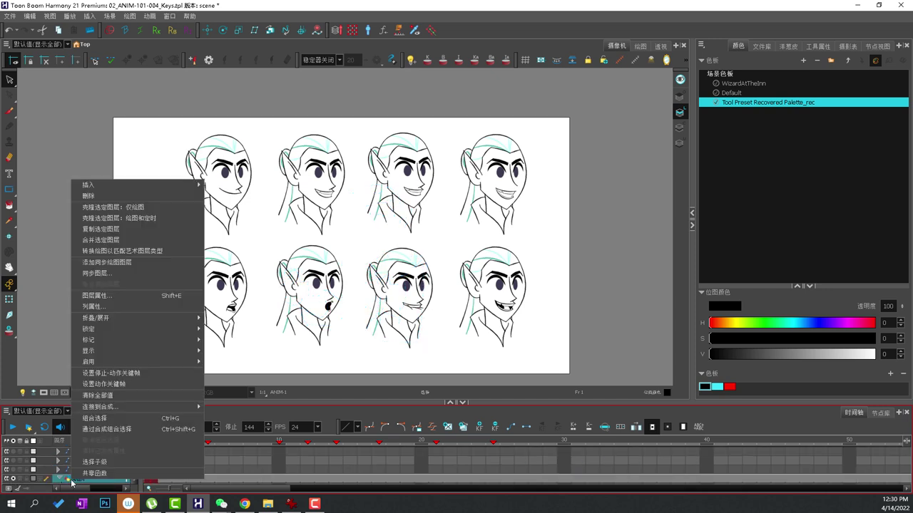
pyautogui.click(70, 482)
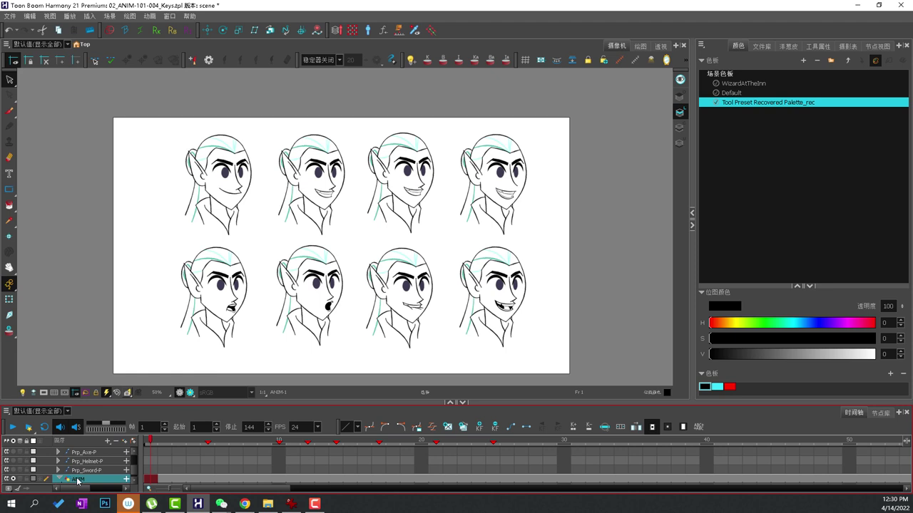
pyautogui.doubleClick(78, 480)
pyautogui.write('mouth_shapes_happy')
pyautogui.press('Return')
pyautogui.click(739, 132)
# Step: Show the library and remove the Mouth_shapes_ref.tpl template from the Harmony Premium library
pyautogui.click(877, 46)
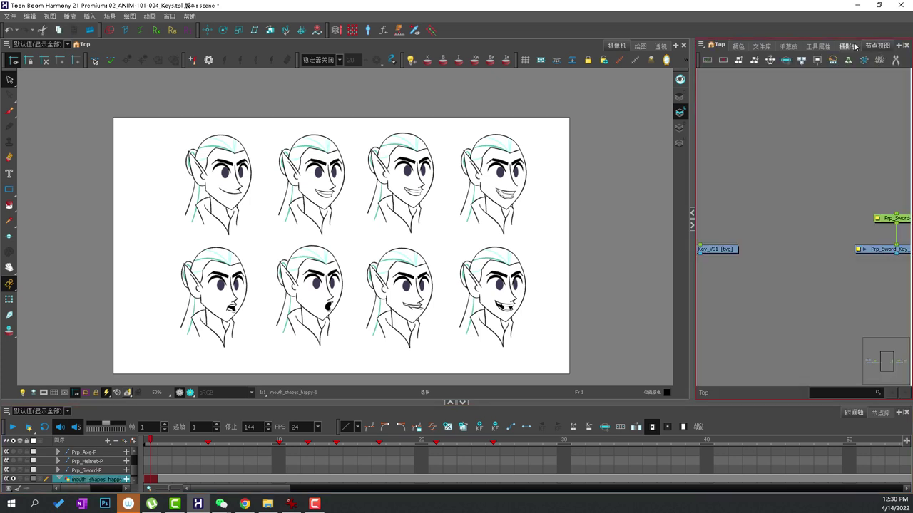
pyautogui.click(848, 47)
pyautogui.click(818, 47)
pyautogui.click(789, 47)
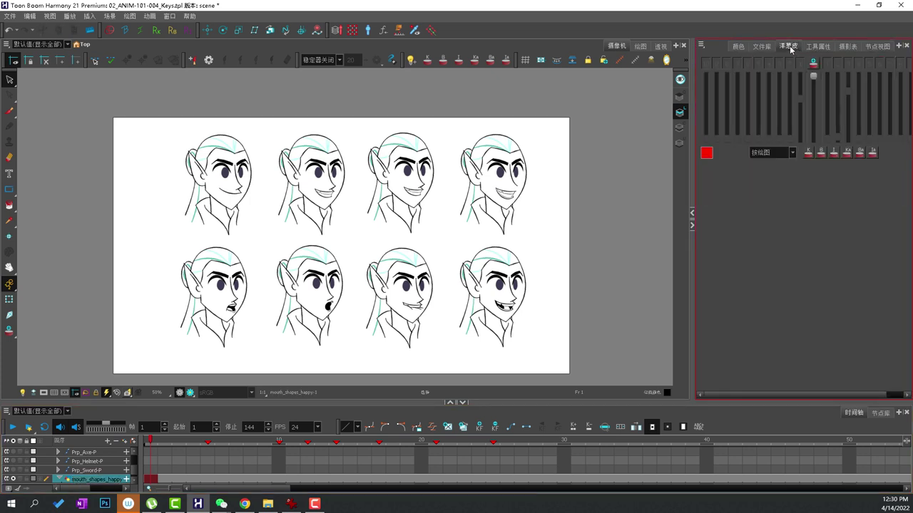
pyautogui.click(761, 47)
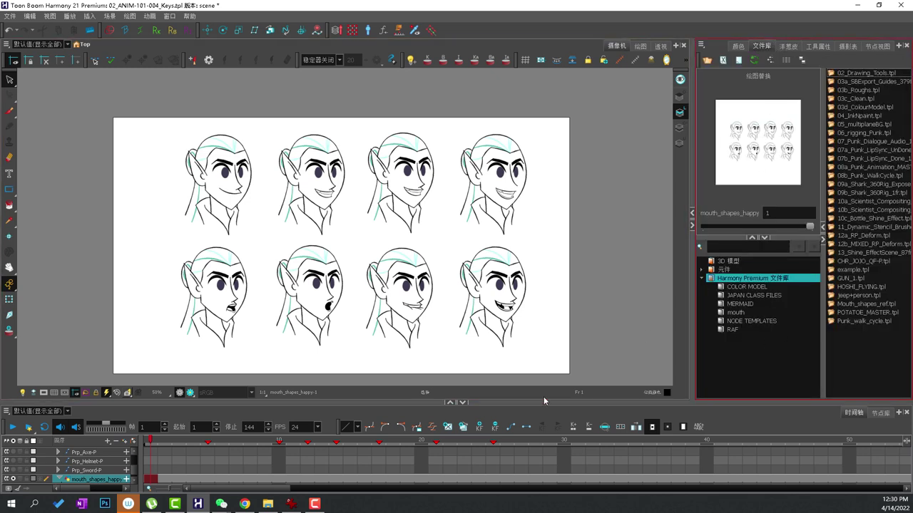
pyautogui.click(882, 279)
pyautogui.click(867, 305)
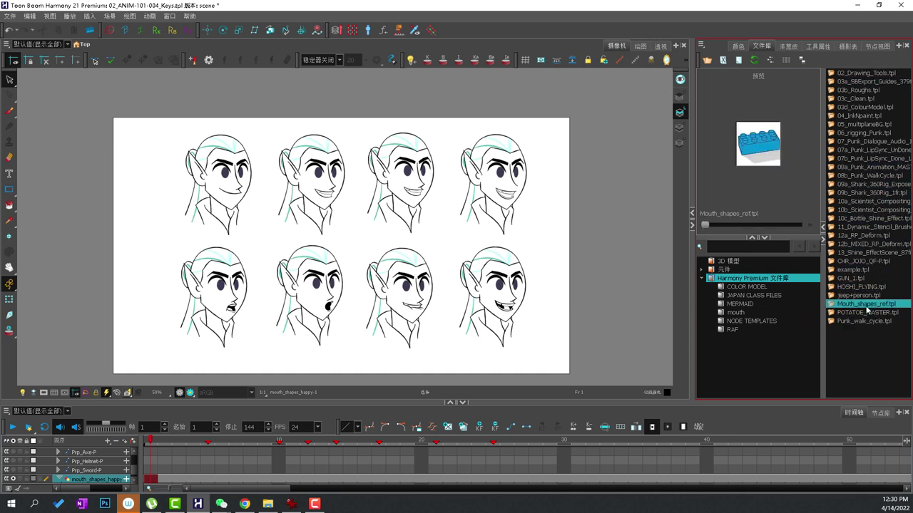
# Step: Save the mouth_shapes_happy layer into the Harmony Premium library as the template mouth_shapes_happy.tpl
pyautogui.click(76, 479)
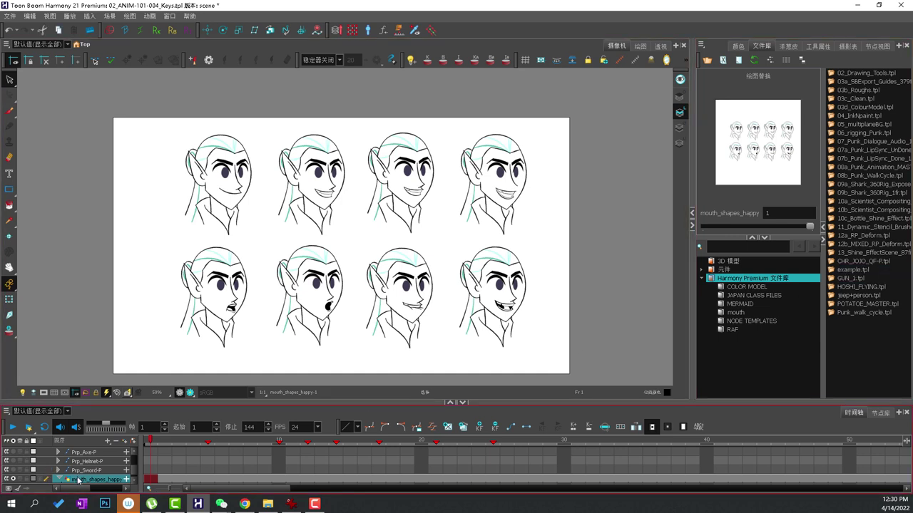
pyautogui.moveTo(77, 480); pyautogui.dragTo(886, 362)
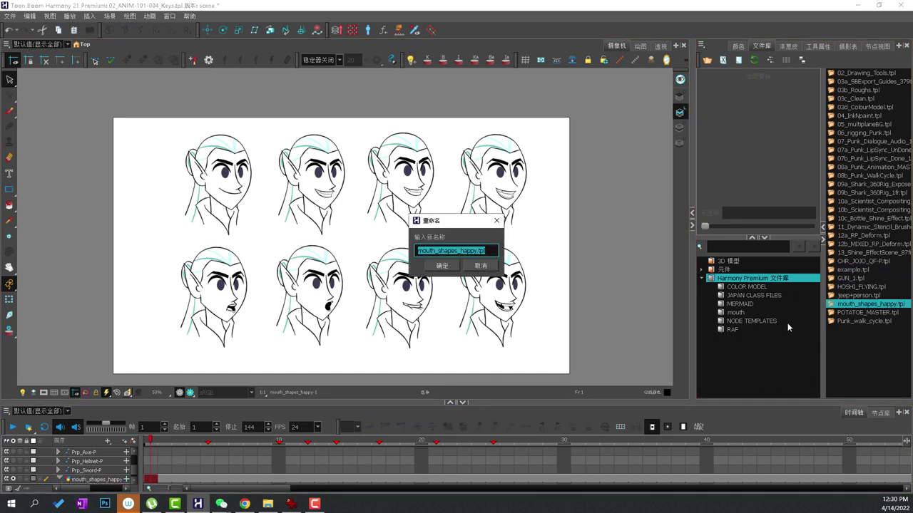
pyautogui.click(442, 266)
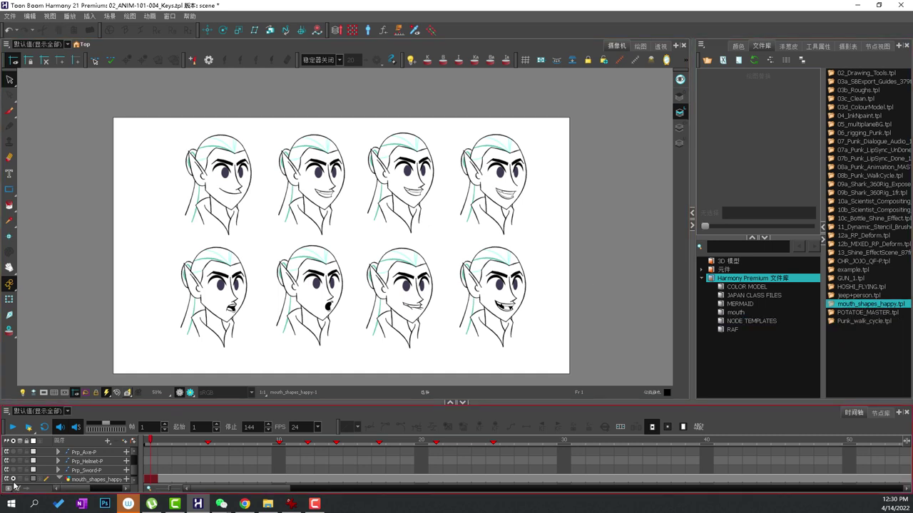
# Step: Hide the mouth_shapes_happy layer and show the wizard key drawing again
pyautogui.click(14, 479)
pyautogui.click(14, 480)
pyautogui.click(13, 480)
pyautogui.click(12, 481)
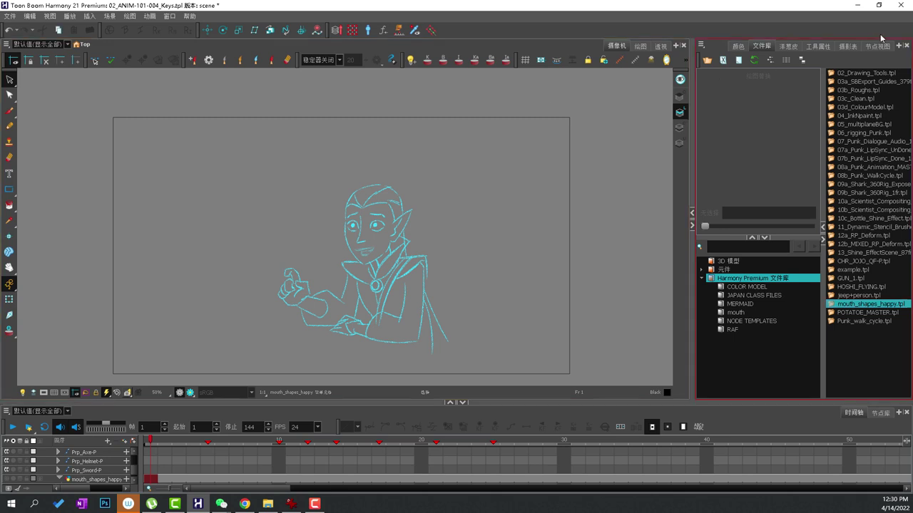
# Step: Add the Model view (模型) beside the node view and widen it next to the camera view
pyautogui.click(902, 47)
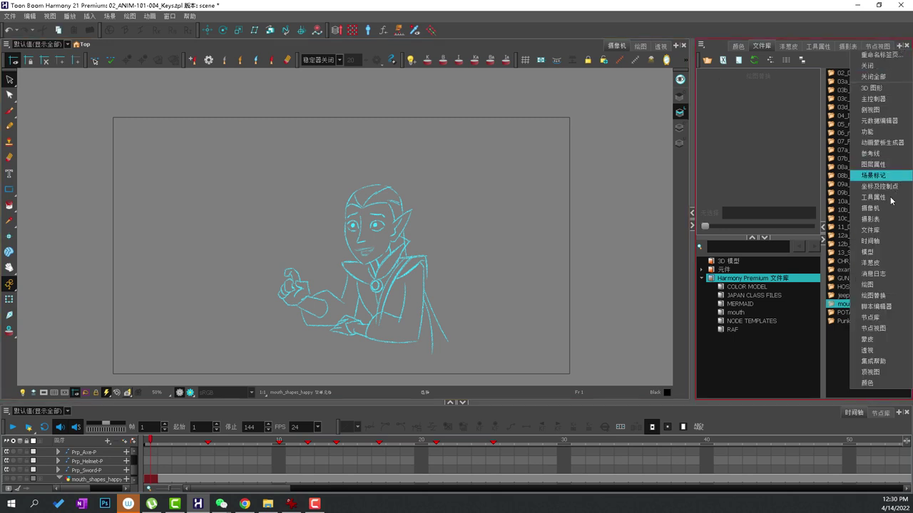
pyautogui.click(883, 256)
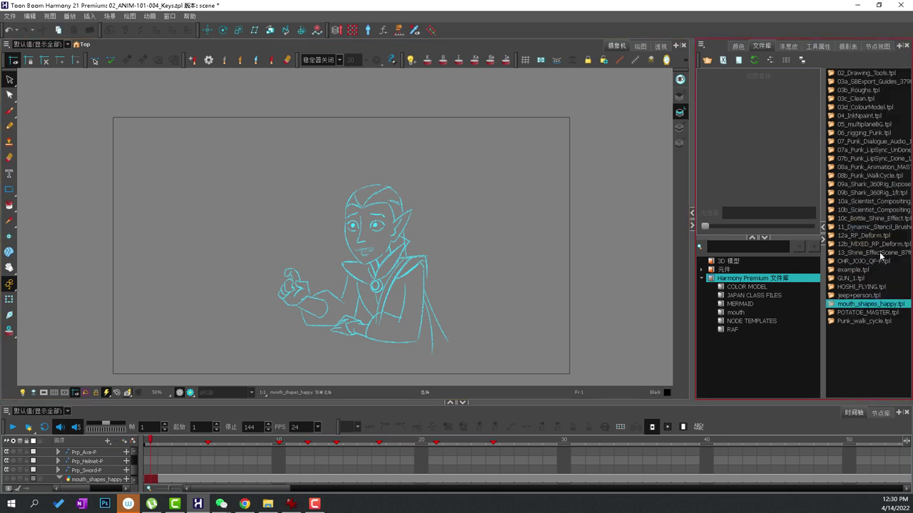
pyautogui.moveTo(692, 165); pyautogui.dragTo(583, 166)
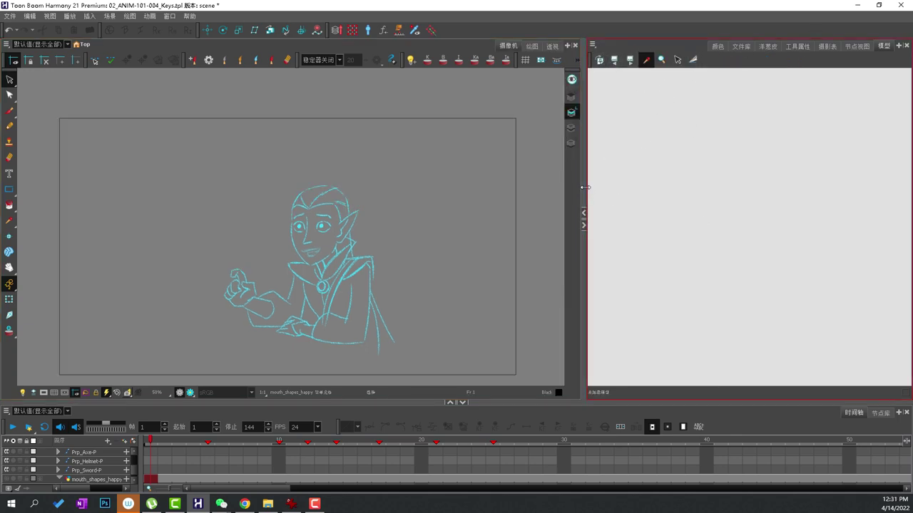
pyautogui.moveTo(585, 188); pyautogui.dragTo(590, 187)
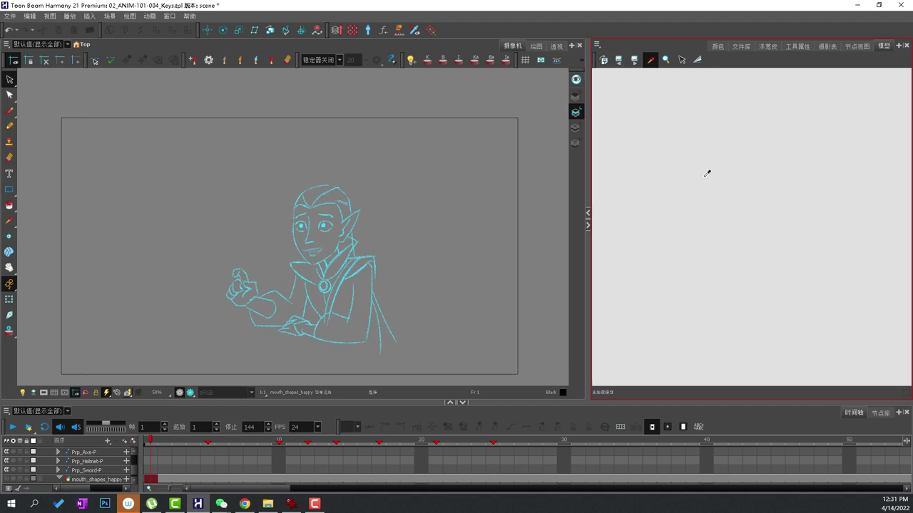
# Step: Start importing a model (导入模型) and browse to the Toon Boom Harmony Premium Library folder in Documents (文档)
pyautogui.click(599, 46)
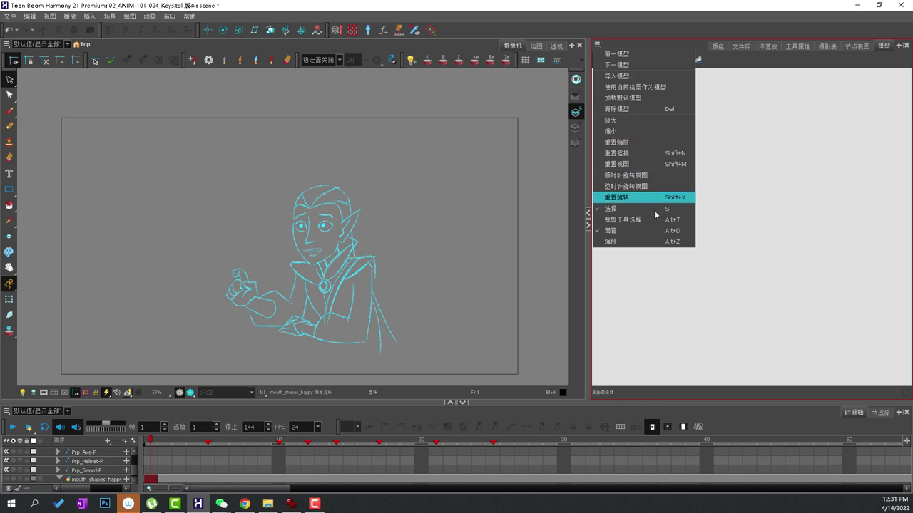
pyautogui.click(659, 20)
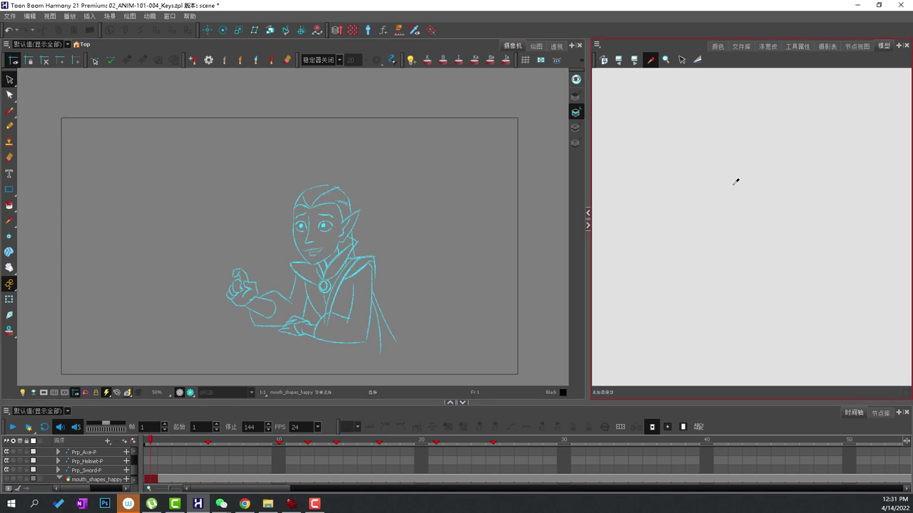
pyautogui.click(597, 44)
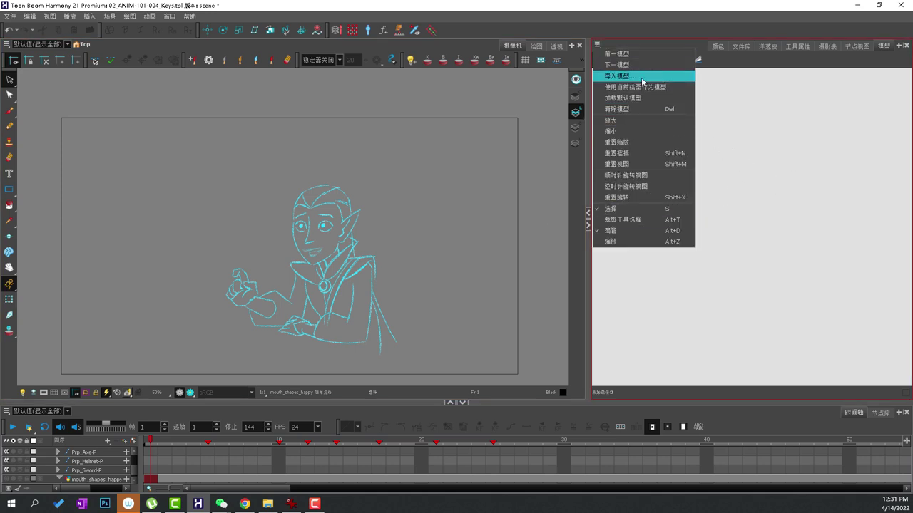
pyautogui.click(617, 76)
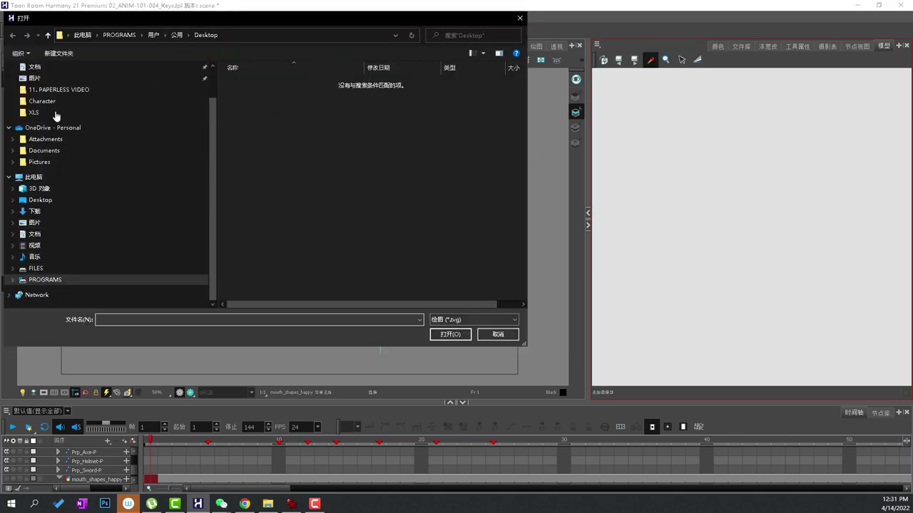
pyautogui.scroll(1, 51, 80)
pyautogui.click(38, 111)
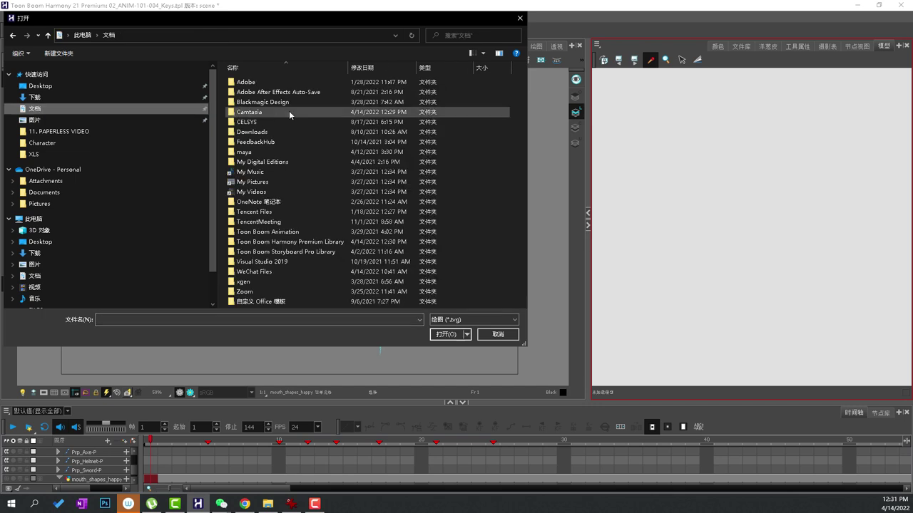
pyautogui.doubleClick(291, 245)
# Step: Load mouth_shapes_happy-1.tvg as the model from the elements folder of mouth_shapes_happy.tpl
pyautogui.scroll(-5, 288, 228)
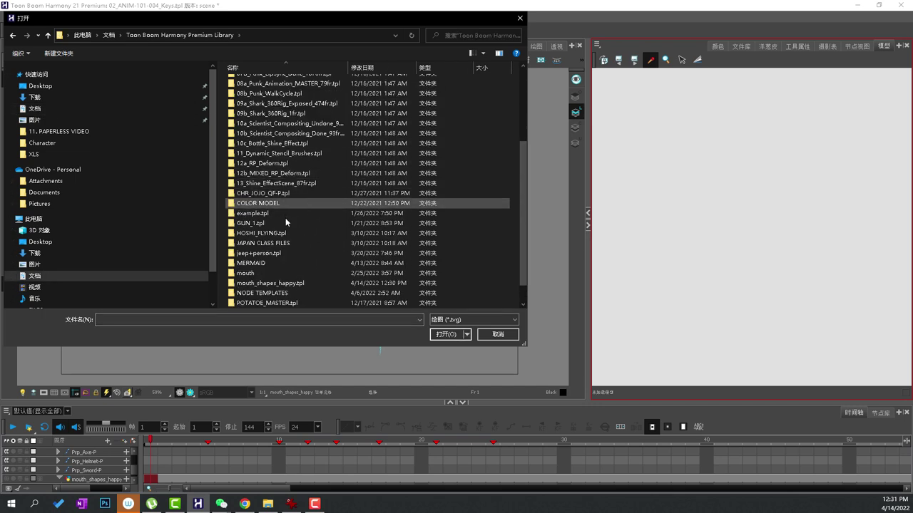
pyautogui.scroll(-1, 288, 234)
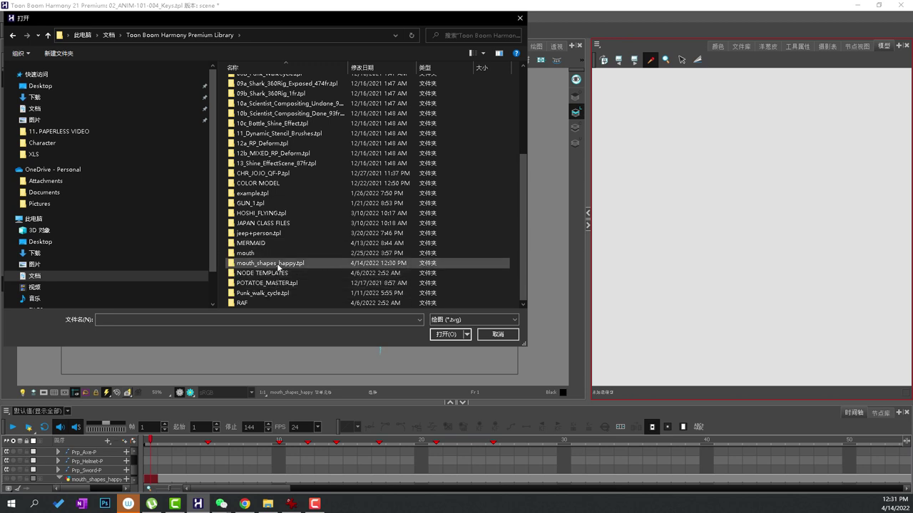
pyautogui.doubleClick(278, 263)
pyautogui.doubleClick(257, 83)
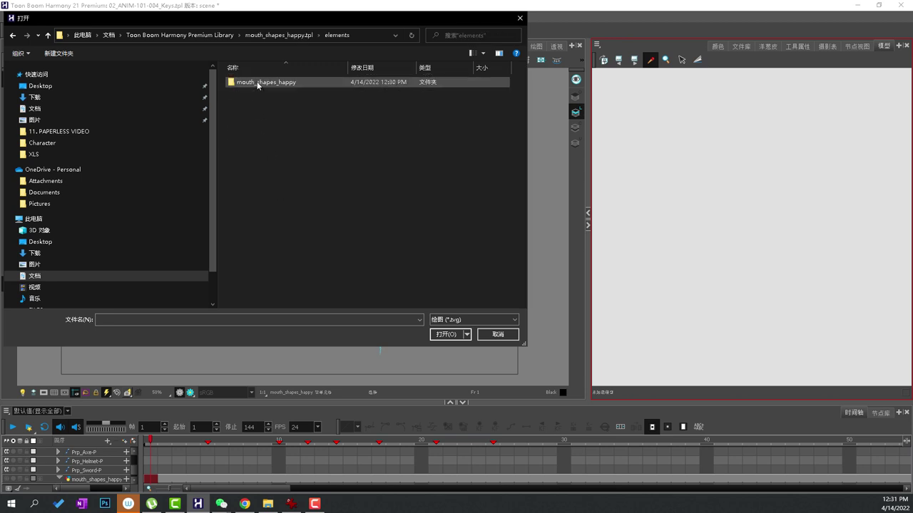
pyautogui.doubleClick(258, 82)
pyautogui.click(274, 93)
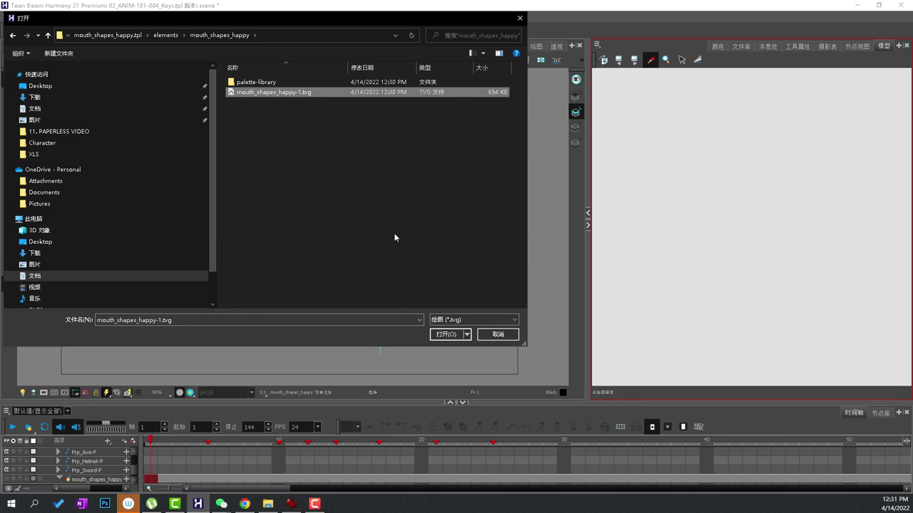
pyautogui.click(446, 334)
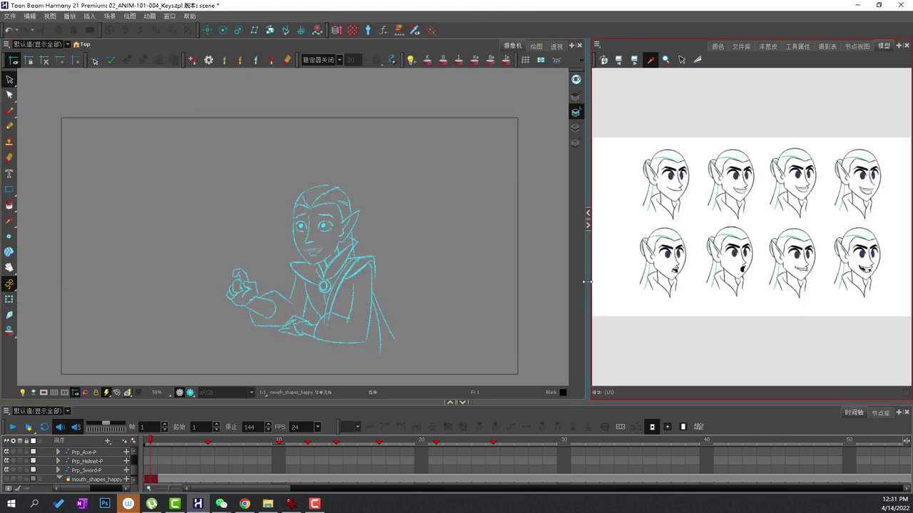
# Step: Widen the Model view (模型) beside the camera view and fit the happy mouth chart in it
pyautogui.moveTo(586, 283); pyautogui.dragTo(534, 282)
pyautogui.scroll(1, 683, 180)
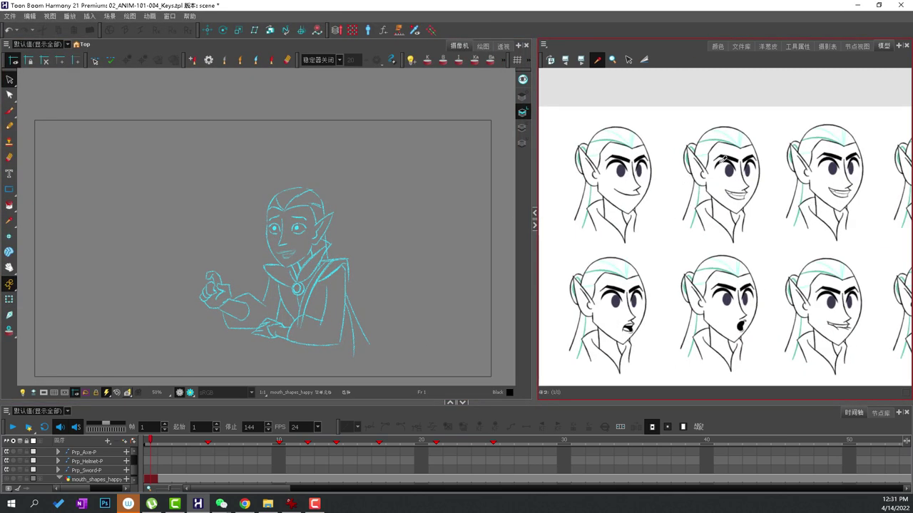
pyautogui.scroll(-2, 723, 158)
pyautogui.scroll(1, 652, 130)
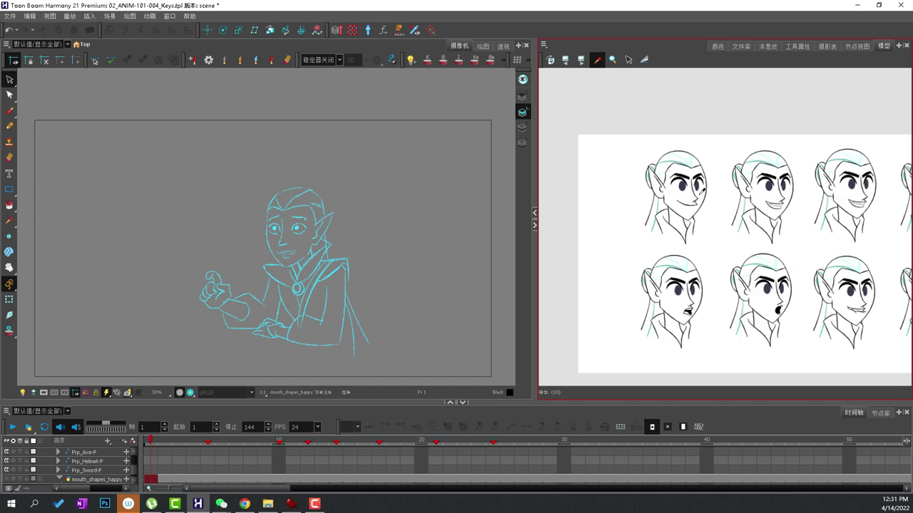
pyautogui.moveTo(559, 243); pyautogui.dragTo(585, 244)
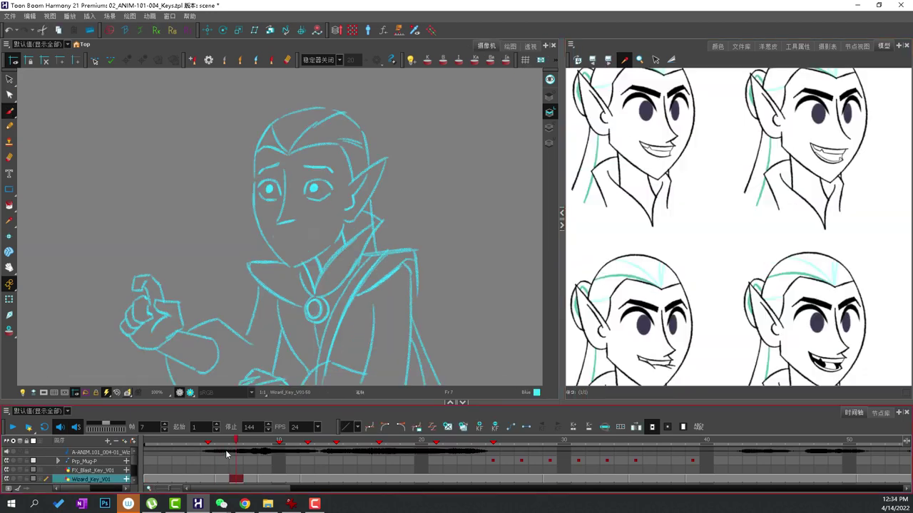
# Step: Compare frame 6 with its neighbouring wizard drawings and start sketching the upper lip of a new mouth on Wizard_Key_V01
pyautogui.hotkey('alt', 'o')
pyautogui.scroll(2, 277, 222)
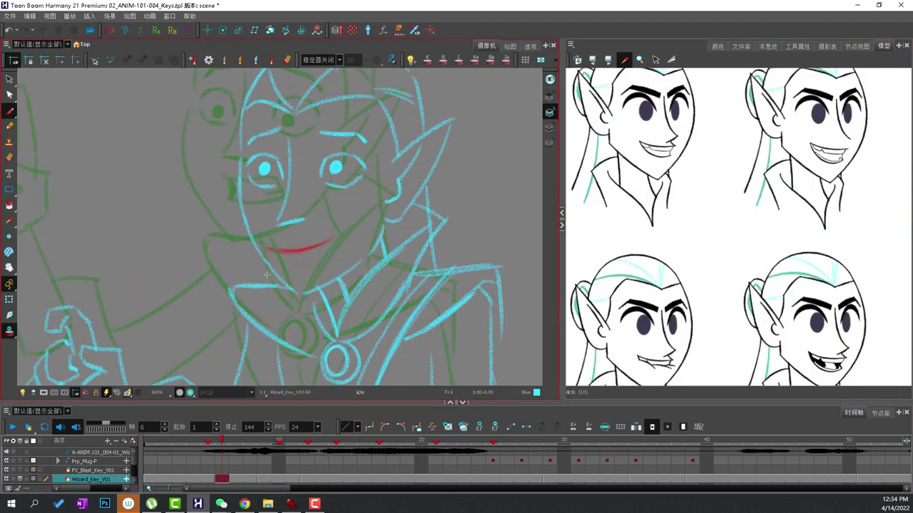
pyautogui.hotkey('alt', 'o')
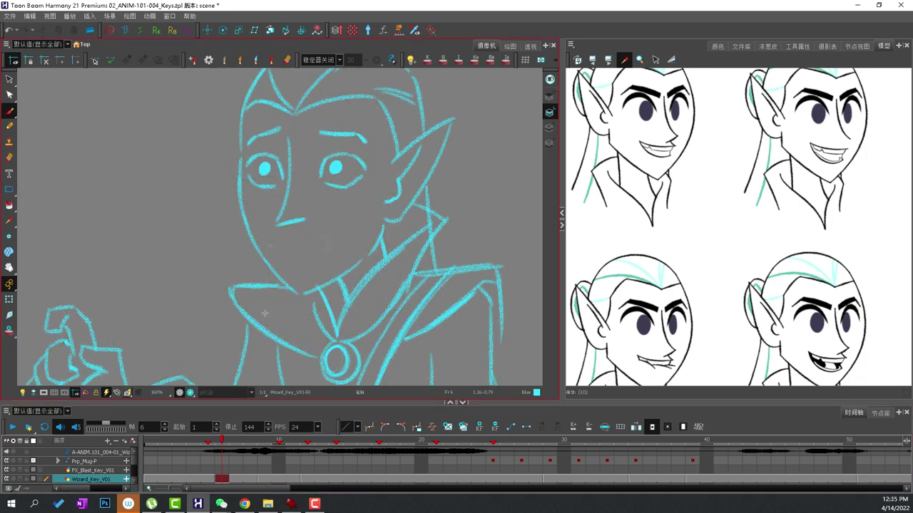
pyautogui.press(',')
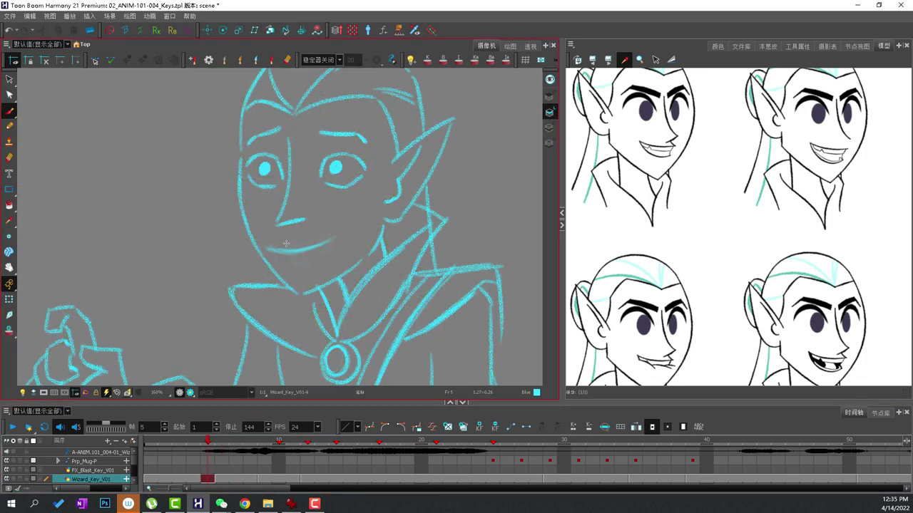
pyautogui.press('.')
pyautogui.moveTo(284, 240); pyautogui.dragTo(302, 243)
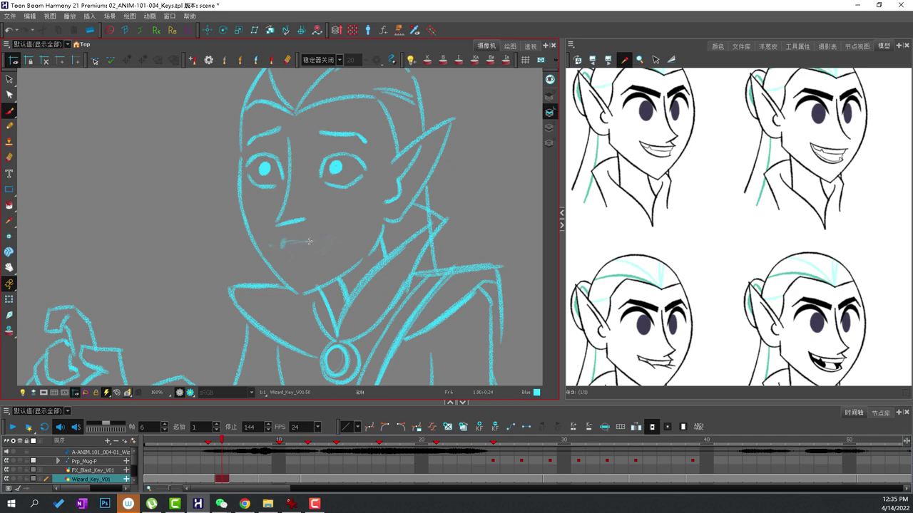
# Step: Finish the open mouth on frame 6 with a lower lip, flipping through the neighbouring frames for comparison
pyautogui.press('.')
pyautogui.press('.')
pyautogui.press('.')
pyautogui.press(',')
pyautogui.press(',')
pyautogui.press(',')
pyautogui.press(',')
pyautogui.press('.')
pyautogui.moveTo(285, 253)
pyautogui.mouseDown()
pyautogui.moveTo(314, 261)
pyautogui.moveTo(304, 266)
pyautogui.moveTo(319, 257)
pyautogui.moveTo(315, 240)
pyautogui.moveTo(328, 247)
pyautogui.moveTo(323, 254)
pyautogui.moveTo(329, 245)
pyautogui.moveTo(281, 242)
pyautogui.moveTo(282, 257)
pyautogui.moveTo(293, 260)
pyautogui.moveTo(280, 253)
pyautogui.moveTo(320, 250)
pyautogui.moveTo(280, 249)
pyautogui.moveTo(325, 247)
pyautogui.mouseUp()
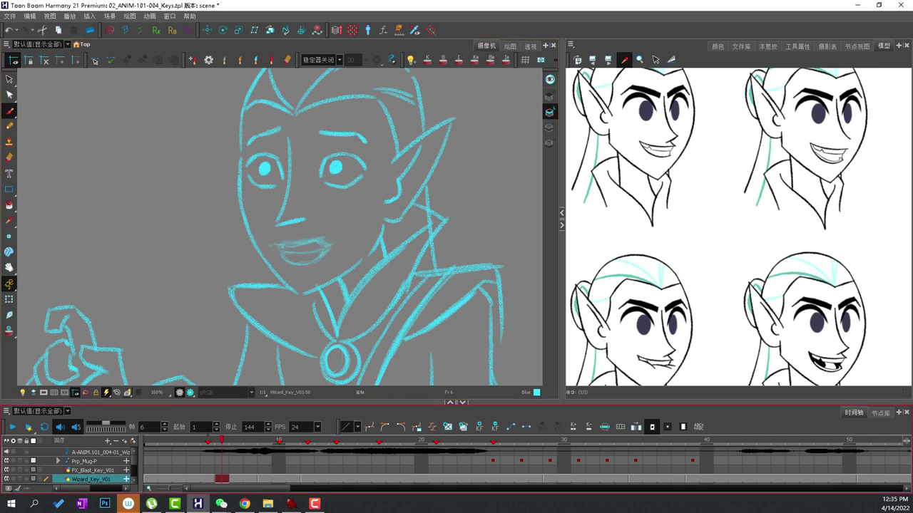
# Step: Go to frame 12 and refine the wizard's wide toothy smile, redoing strokes along the teeth and lips
pyautogui.moveTo(220, 440)
pyautogui.mouseDown()
pyautogui.moveTo(178, 440)
pyautogui.moveTo(267, 439)
pyautogui.moveTo(150, 438)
pyautogui.moveTo(228, 428)
pyautogui.mouseUp()
pyautogui.moveTo(201, 443); pyautogui.dragTo(305, 462)
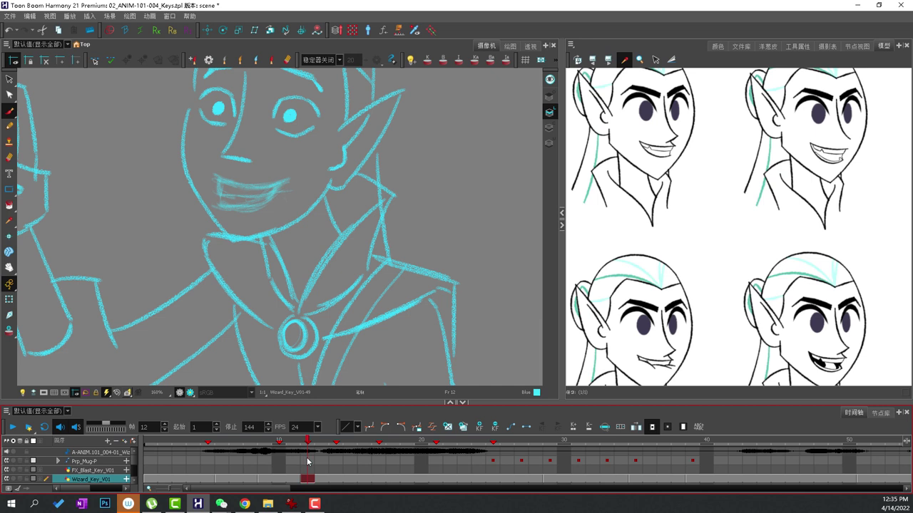
pyautogui.moveTo(273, 164); pyautogui.dragTo(297, 177)
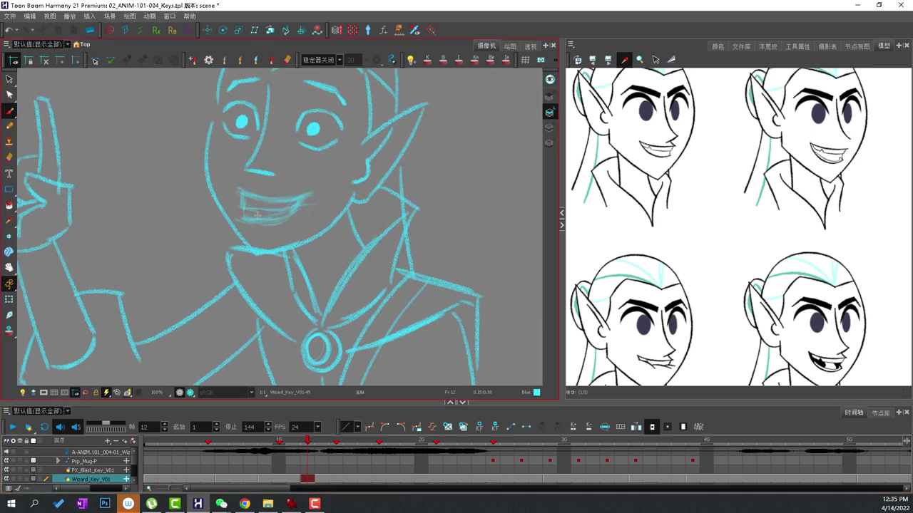
pyautogui.moveTo(241, 184); pyautogui.dragTo(247, 189)
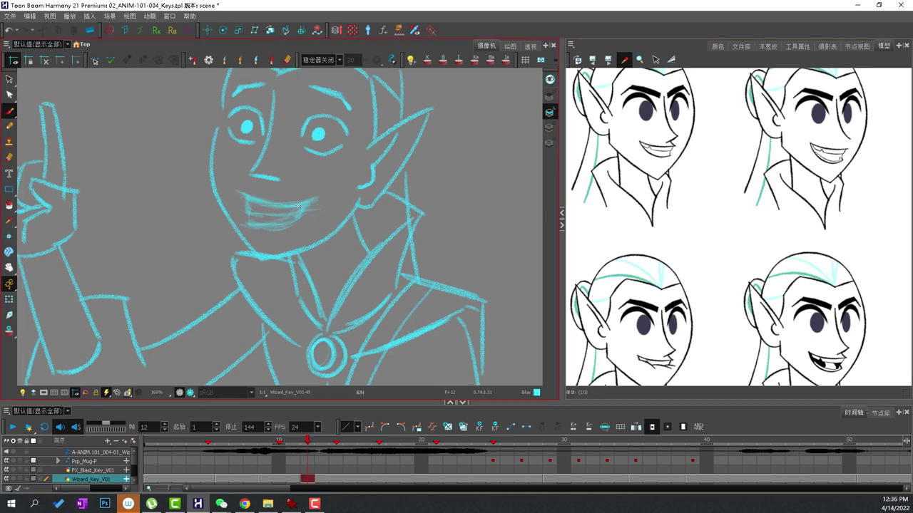
pyautogui.hotkey('ctrl', 'z')
pyautogui.moveTo(290, 200)
pyautogui.mouseDown()
pyautogui.moveTo(313, 199)
pyautogui.moveTo(306, 202)
pyautogui.mouseUp()
pyautogui.hotkey('ctrl', 'z')
pyautogui.hotkey('ctrl', 'z')
pyautogui.moveTo(318, 200); pyautogui.dragTo(307, 204)
pyautogui.moveTo(282, 221)
pyautogui.mouseDown()
pyautogui.moveTo(289, 215)
pyautogui.moveTo(318, 203)
pyautogui.moveTo(284, 225)
pyautogui.mouseUp()
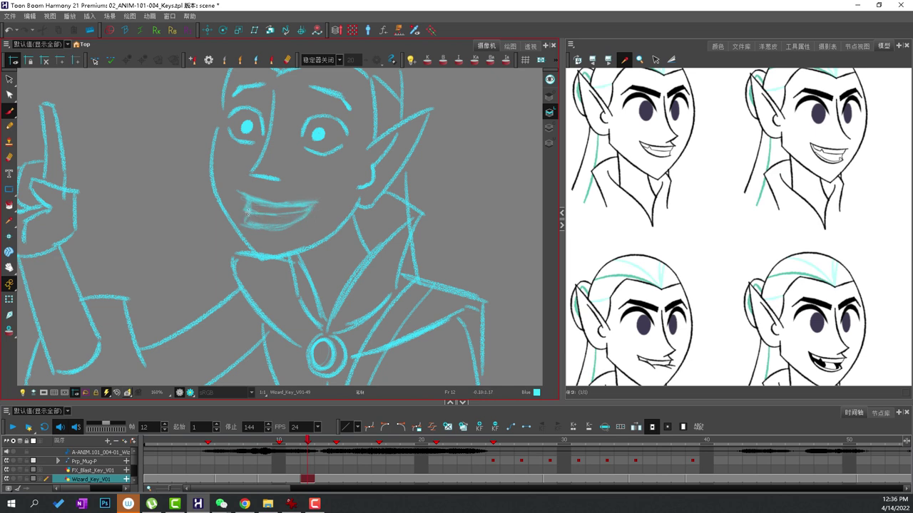
pyautogui.moveTo(244, 228); pyautogui.dragTo(266, 230)
# Step: Scrub from the opening frames to frame 12 to review the wizard's mouth shapes against the dialogue
pyautogui.scroll(-4, 282, 213)
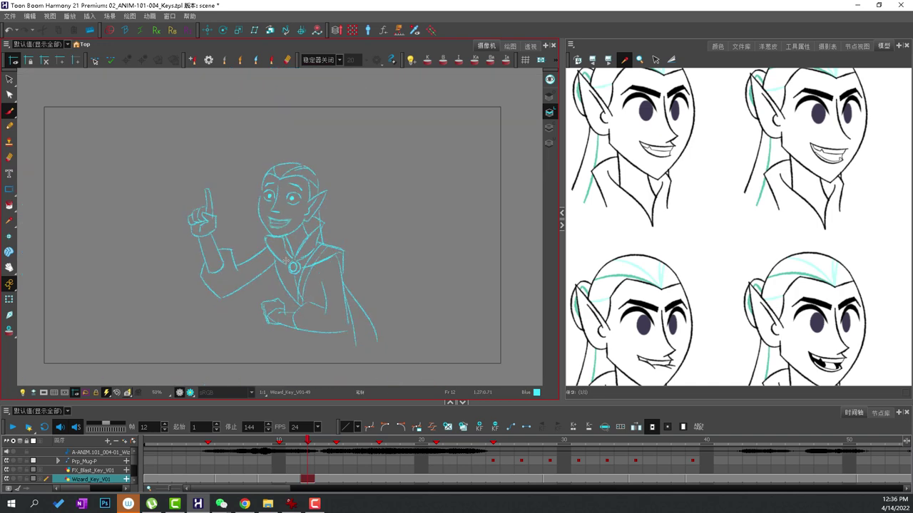
pyautogui.click(181, 443)
pyautogui.moveTo(191, 443)
pyautogui.mouseDown()
pyautogui.moveTo(365, 449)
pyautogui.moveTo(250, 447)
pyautogui.moveTo(307, 445)
pyautogui.mouseUp()
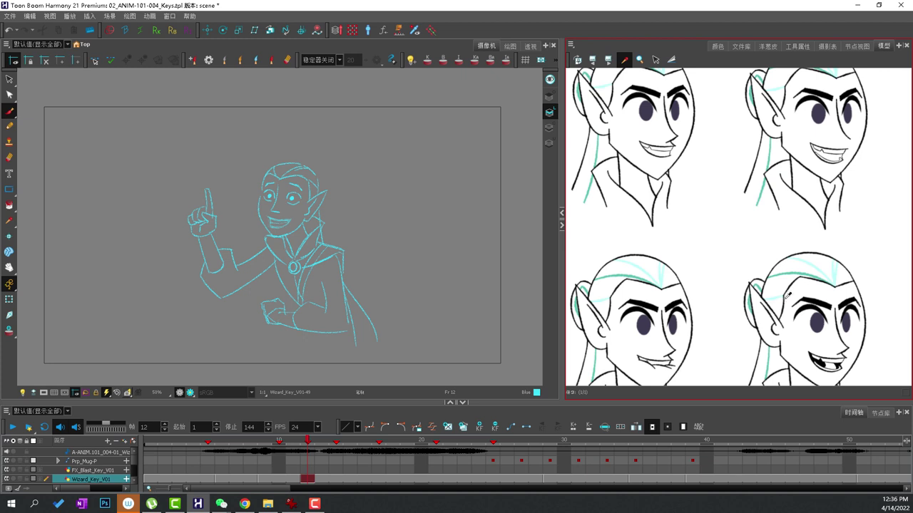
# Step: Bring the chart's last head into view in the Model view and activate its Cutter selection tool (裁剪工具选择)
pyautogui.moveTo(787, 298); pyautogui.dragTo(691, 180)
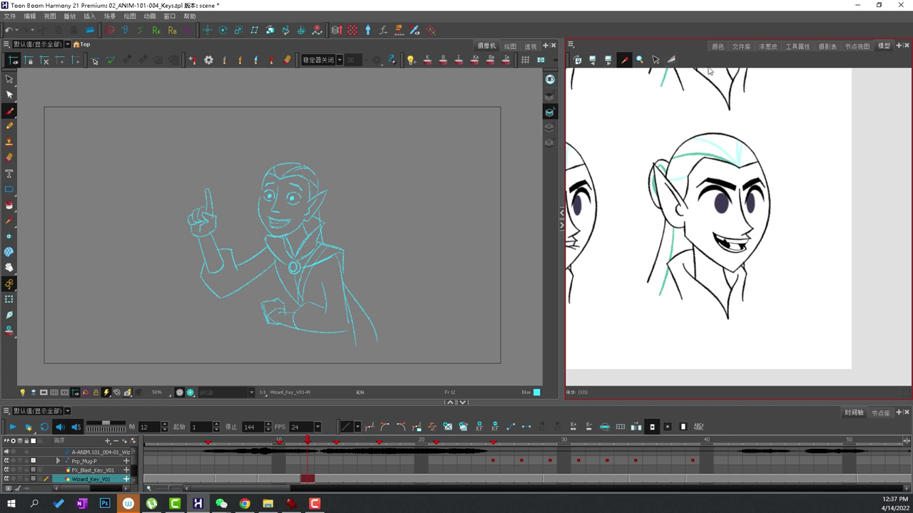
pyautogui.click(572, 45)
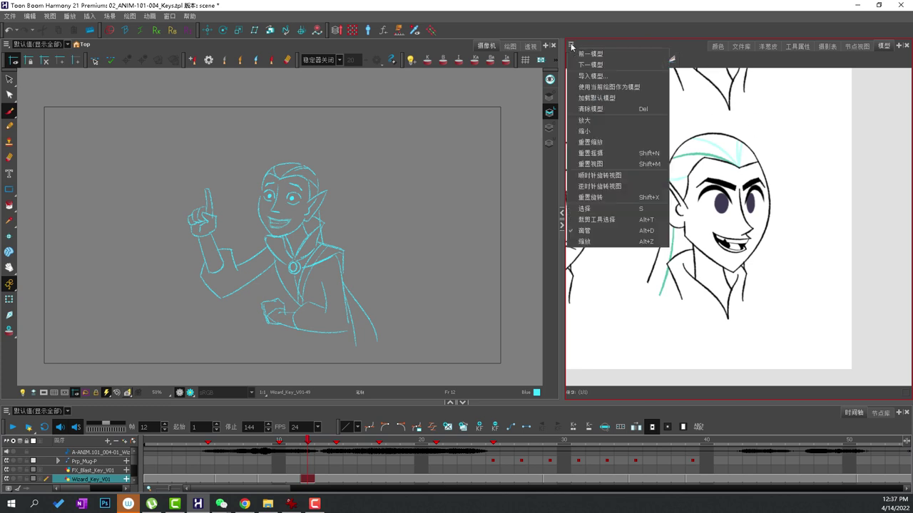
pyautogui.click(821, 173)
pyautogui.click(671, 60)
pyautogui.moveTo(791, 127)
pyautogui.mouseDown()
pyautogui.moveTo(680, 114)
pyautogui.moveTo(657, 129)
pyautogui.moveTo(619, 317)
pyautogui.moveTo(703, 373)
pyautogui.moveTo(784, 368)
pyautogui.moveTo(831, 267)
pyautogui.moveTo(813, 150)
pyautogui.moveTo(786, 128)
pyautogui.mouseUp()
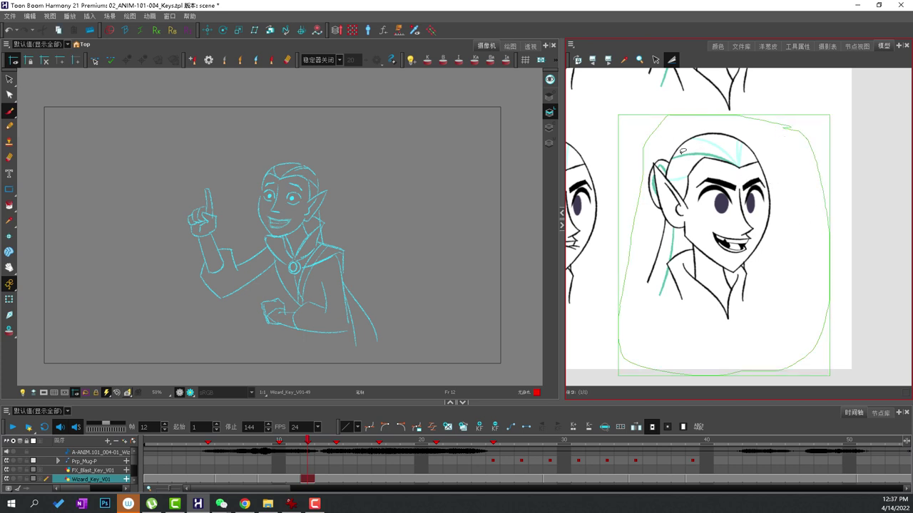
pyautogui.click(541, 165)
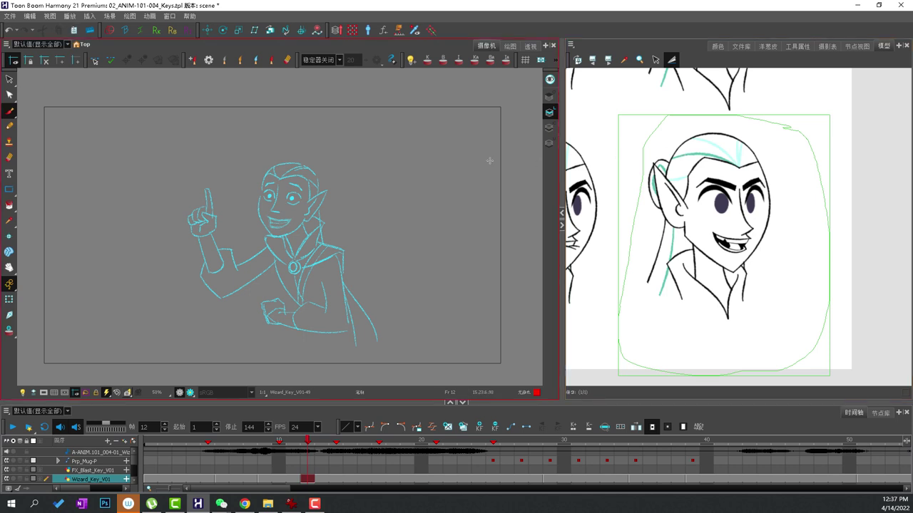
pyautogui.hotkey('ctrl', 'v')
pyautogui.hotkey('ctrl', 'z')
pyautogui.click(727, 207)
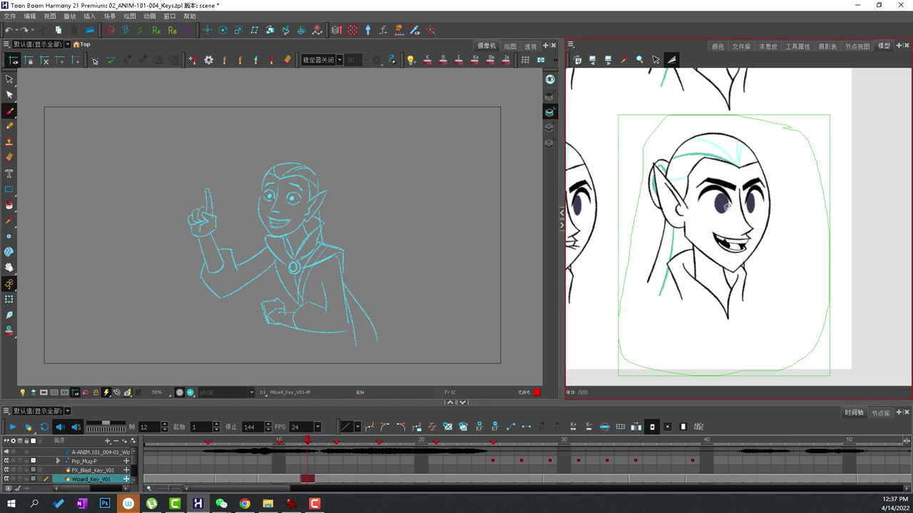
pyautogui.click(634, 109)
pyautogui.moveTo(627, 122)
pyautogui.mouseDown()
pyautogui.moveTo(617, 337)
pyautogui.moveTo(807, 347)
pyautogui.moveTo(813, 135)
pyautogui.moveTo(720, 111)
pyautogui.moveTo(627, 119)
pyautogui.mouseUp()
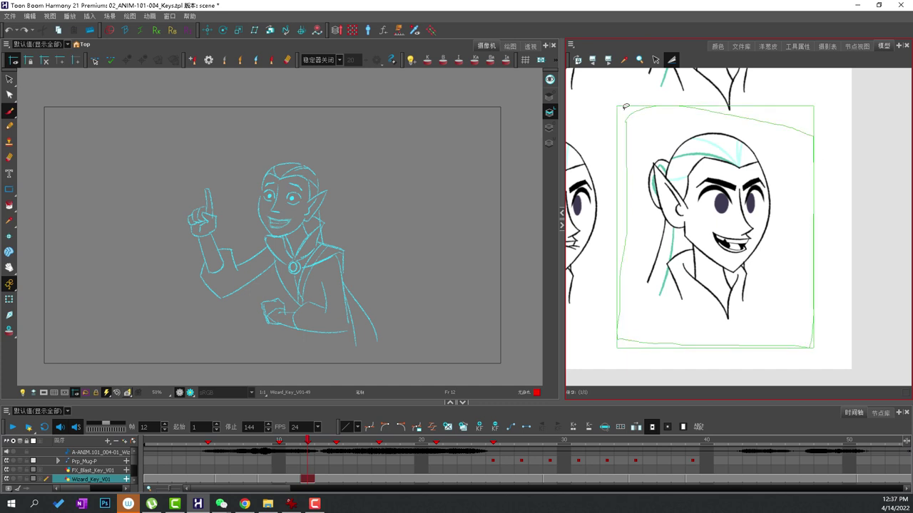
pyautogui.click(621, 92)
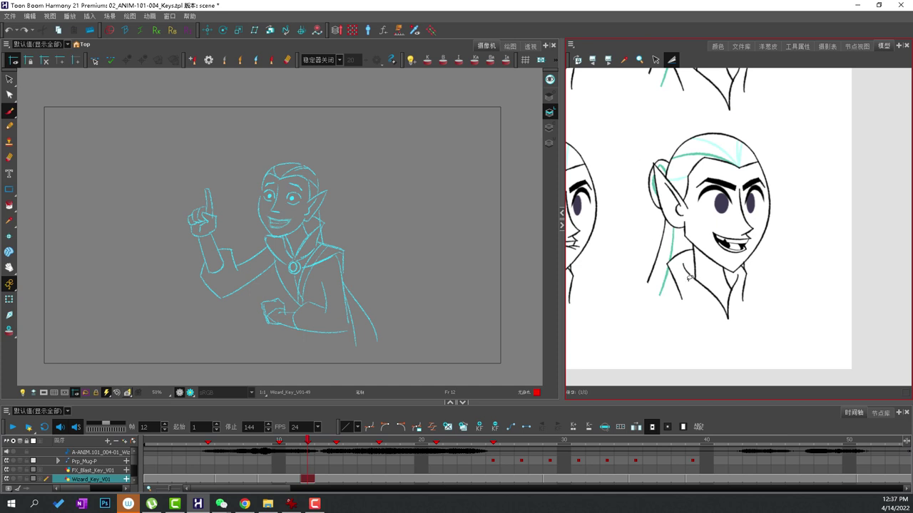
# Step: Lasso the mouth of the chart's last head, copy it into the wizard drawing on frame 12 and place it beside the face
pyautogui.scroll(2, 720, 251)
pyautogui.moveTo(700, 227)
pyautogui.mouseDown()
pyautogui.moveTo(742, 254)
pyautogui.moveTo(761, 253)
pyautogui.moveTo(773, 228)
pyautogui.moveTo(769, 217)
pyautogui.moveTo(713, 208)
pyautogui.moveTo(699, 216)
pyautogui.moveTo(702, 229)
pyautogui.mouseUp()
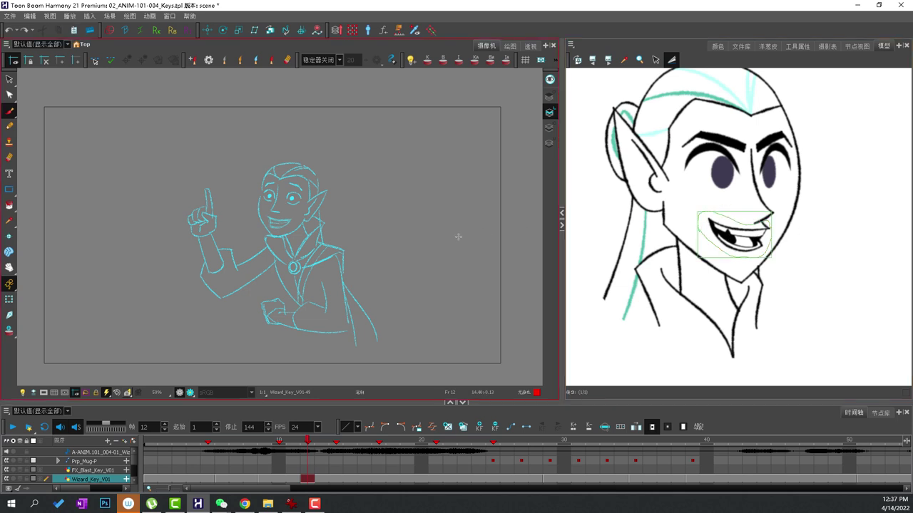
pyautogui.hotkey('ctrl', 'c')
pyautogui.hotkey('ctrl', 'v')
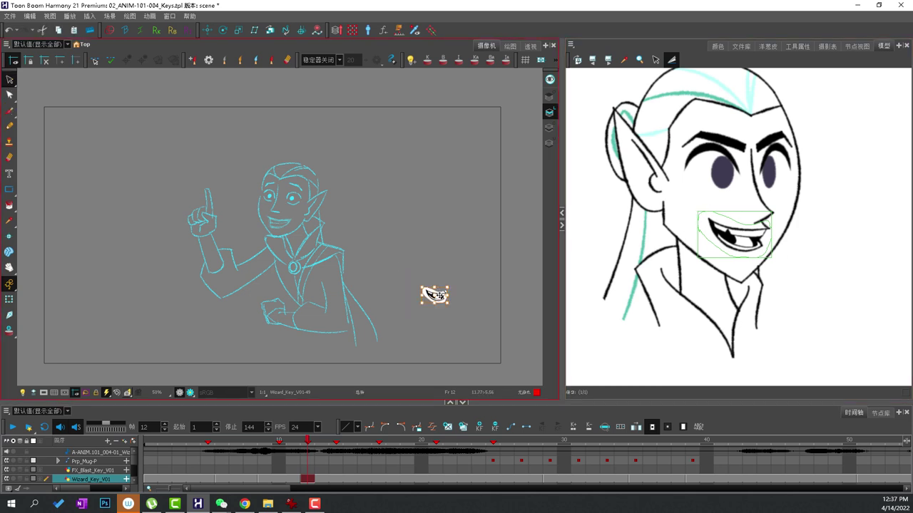
pyautogui.moveTo(437, 296); pyautogui.dragTo(373, 226)
pyautogui.moveTo(437, 294); pyautogui.dragTo(377, 212)
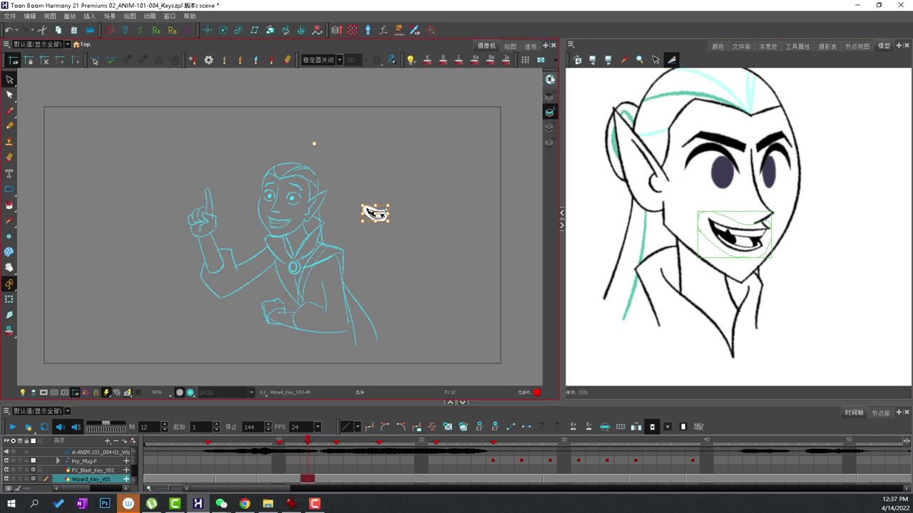
# Step: Widen the camera view and rearrange its toolbars closer together to make room for more tools
pyautogui.moveTo(563, 82); pyautogui.dragTo(702, 80)
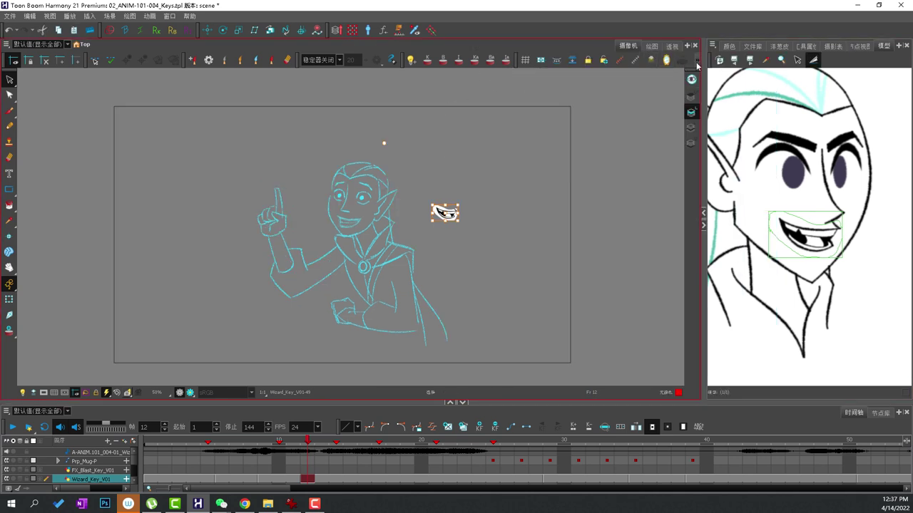
pyautogui.click(697, 65)
pyautogui.moveTo(383, 22); pyautogui.dragTo(190, 60)
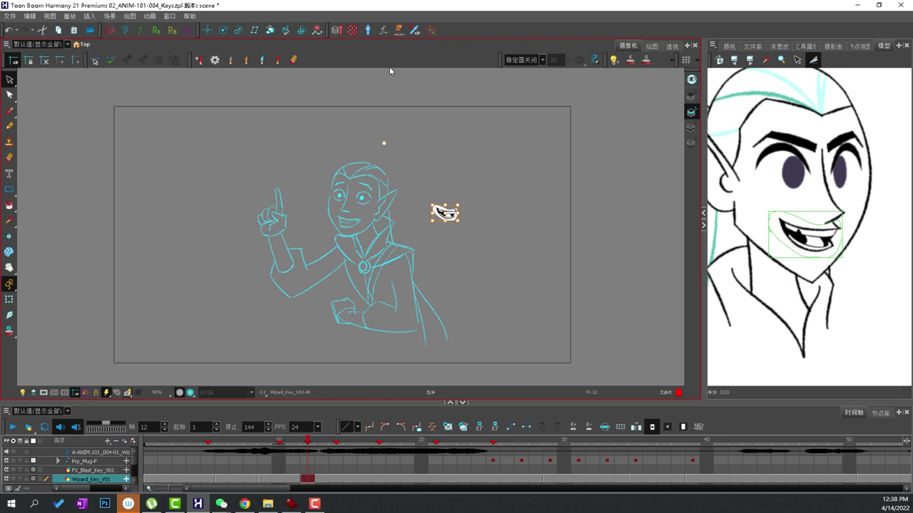
pyautogui.moveTo(501, 64); pyautogui.dragTo(314, 62)
pyautogui.moveTo(604, 59); pyautogui.dragTo(429, 60)
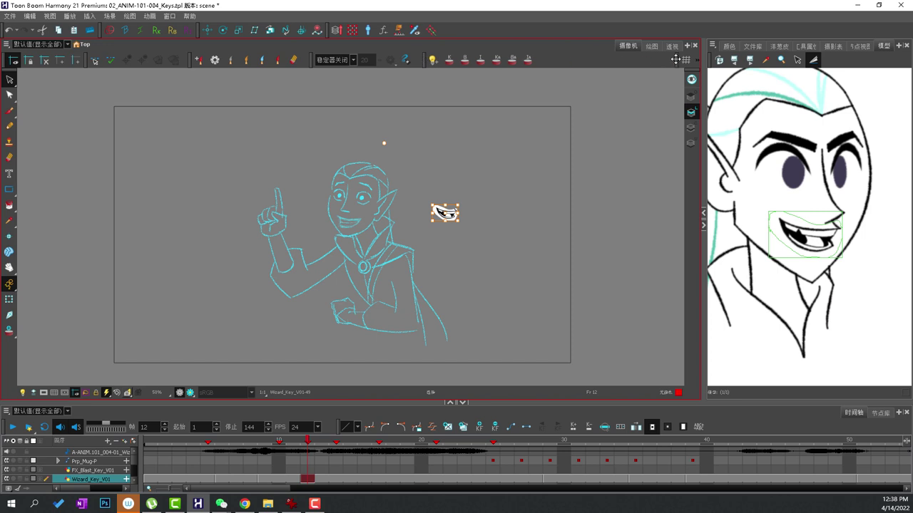
pyautogui.moveTo(676, 59); pyautogui.dragTo(522, 59)
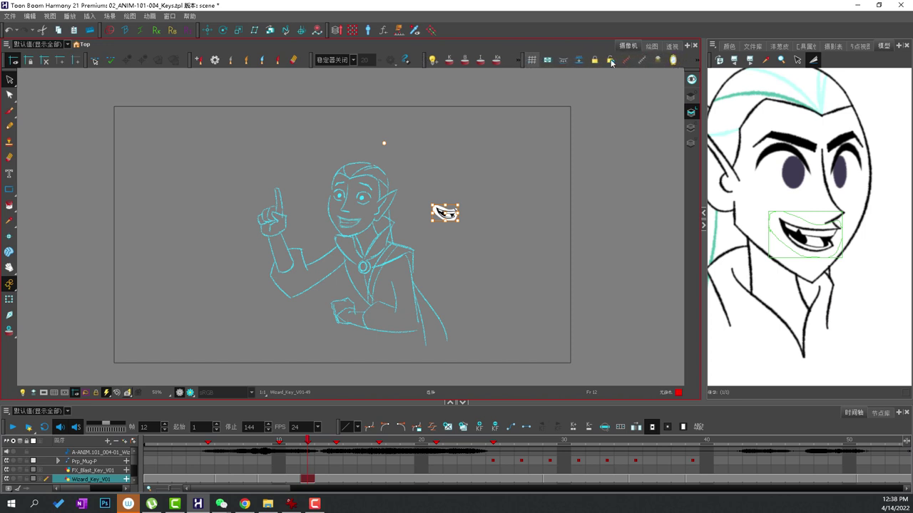
pyautogui.click(689, 61)
# Step: Mirror the pasted mouth horizontally and fit it over the wizard's sketched smile
pyautogui.scroll(2, 446, 211)
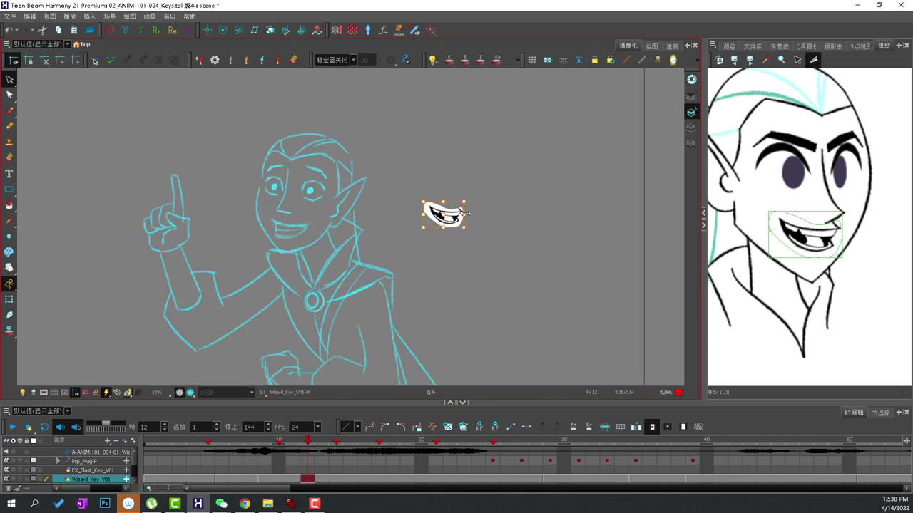
pyautogui.moveTo(467, 213)
pyautogui.mouseDown()
pyautogui.moveTo(292, 231)
pyautogui.moveTo(329, 209)
pyautogui.moveTo(326, 190)
pyautogui.moveTo(312, 213)
pyautogui.mouseUp()
pyautogui.scroll(2, 292, 229)
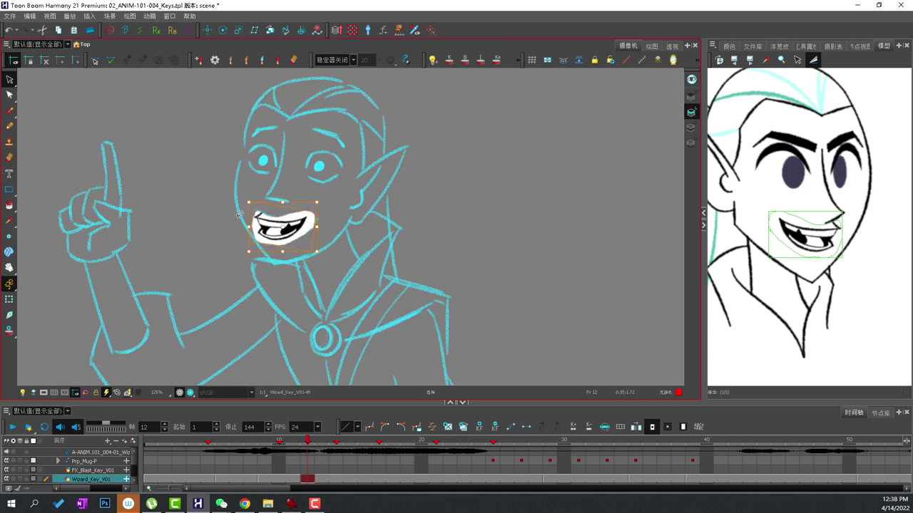
# Step: Cut the mouth from the wizard drawing, add a new drawing layer named ref and paste the mouth into it
pyautogui.hotkey('ctrl', 'x')
pyautogui.hotkey('ctrl', 'r')
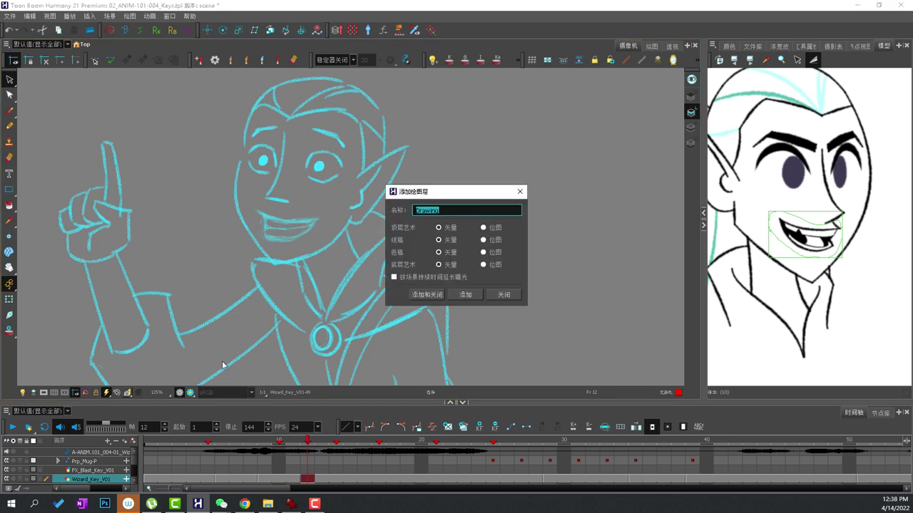
pyautogui.write('ref')
pyautogui.click(424, 294)
pyautogui.hotkey('ctrl', 'v')
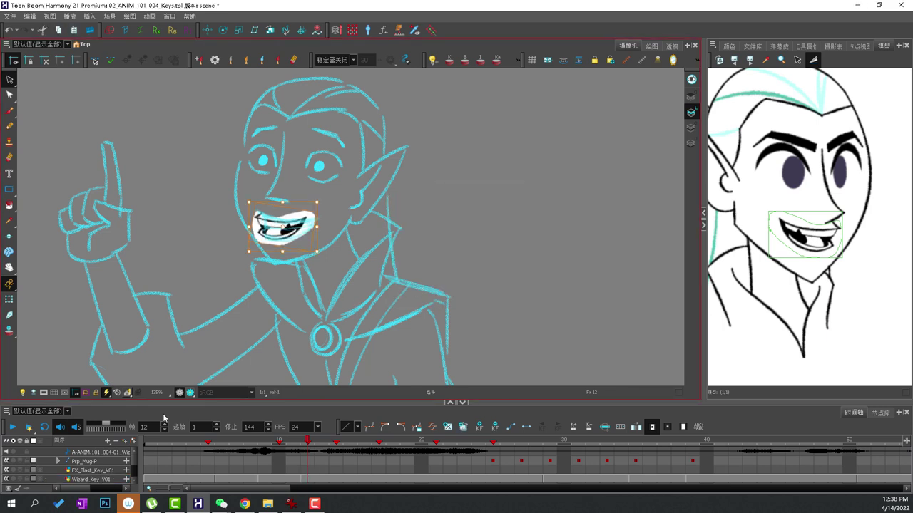
# Step: Widen the timeline's layer list, locate the ref layer and return to the Model view
pyautogui.scroll(-1, 72, 484)
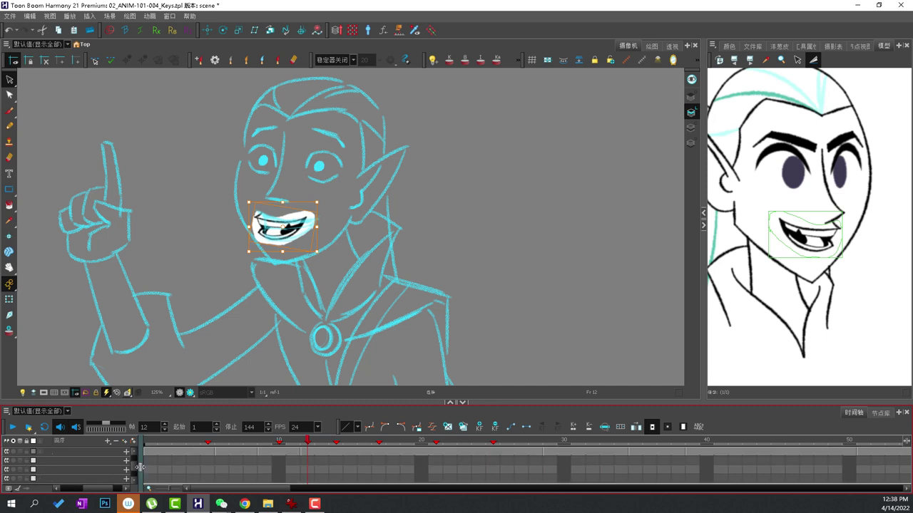
pyautogui.moveTo(140, 468); pyautogui.dragTo(229, 472)
pyautogui.scroll(-3, 77, 477)
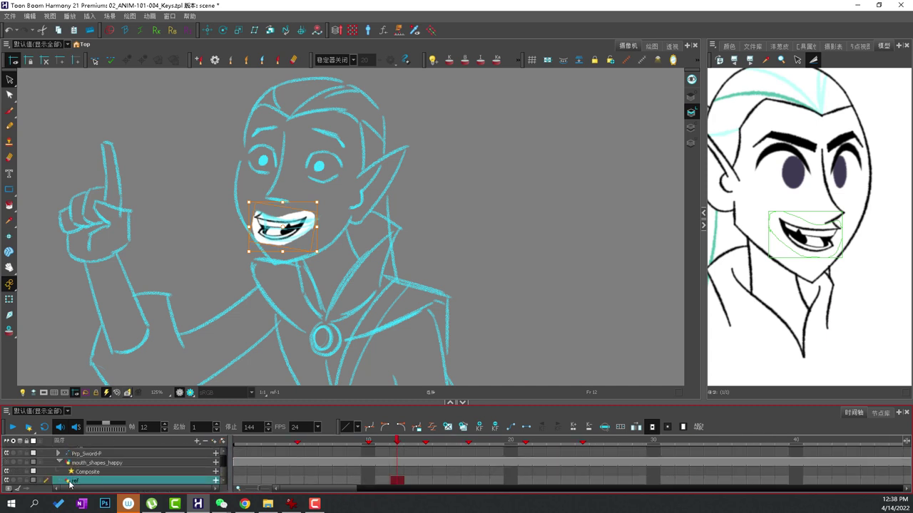
pyautogui.click(722, 317)
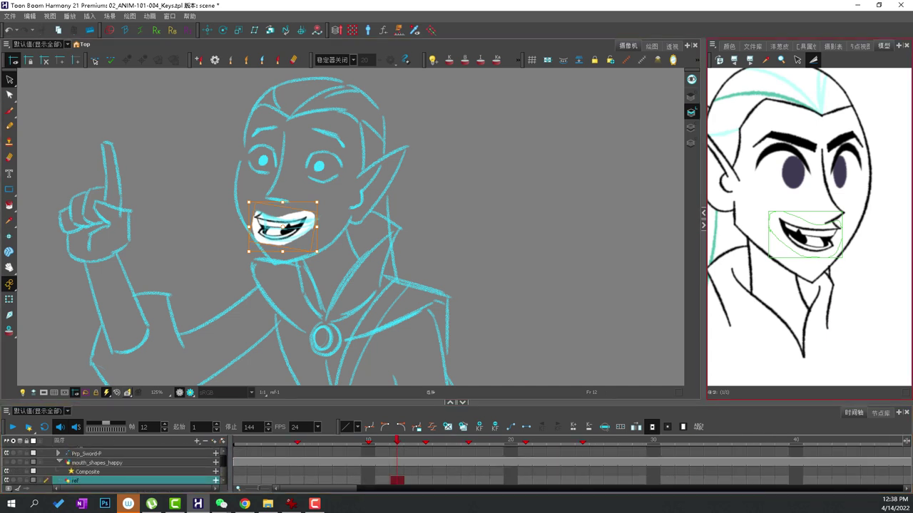
# Step: Set the ref layer's opacity to 30 in its advanced layer properties
pyautogui.moveTo(912, 158); pyautogui.dragTo(558, 97)
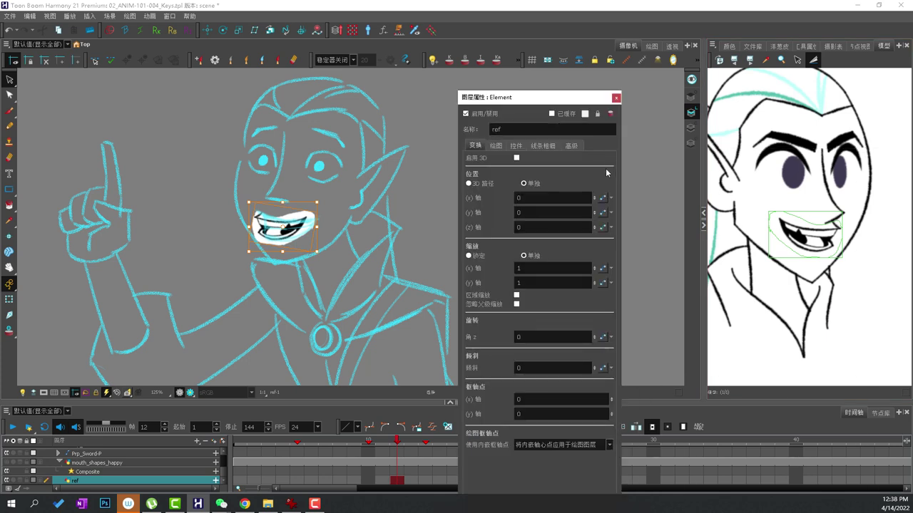
pyautogui.click(571, 145)
pyautogui.moveTo(570, 369); pyautogui.dragTo(479, 374)
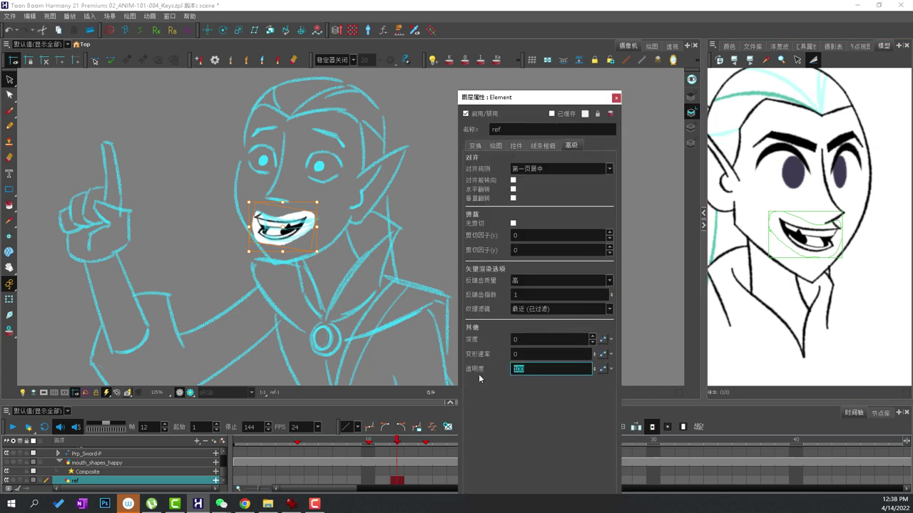
pyautogui.write('30')
pyautogui.press('Return')
pyautogui.click(616, 98)
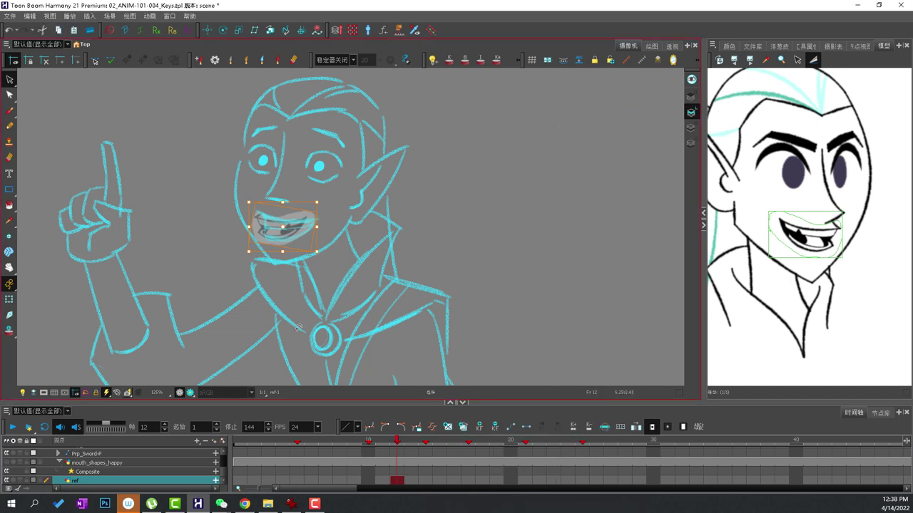
# Step: On the Wizard_Key_V01 drawing at frame 12, trace the faded reference mouth in blue with a pencil-textured brush, including lips, teeth and fang gaps
pyautogui.scroll(3, 97, 471)
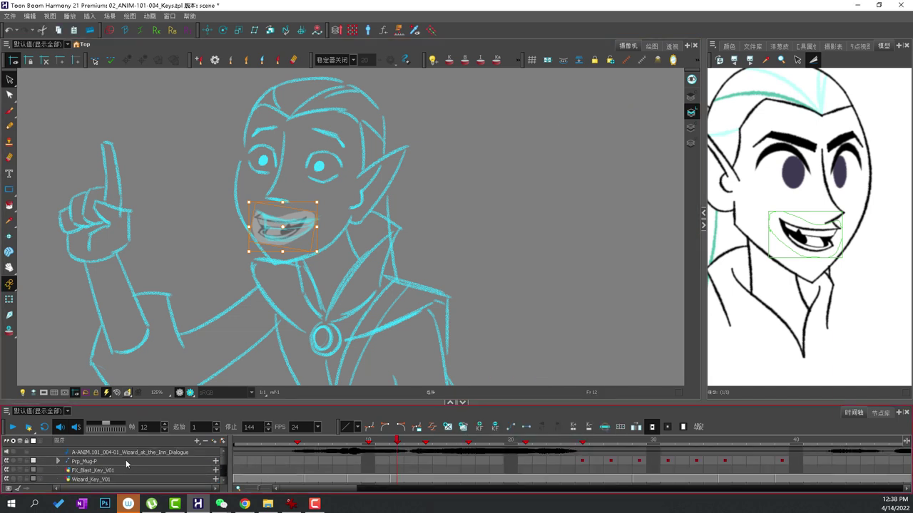
pyautogui.scroll(-1, 125, 460)
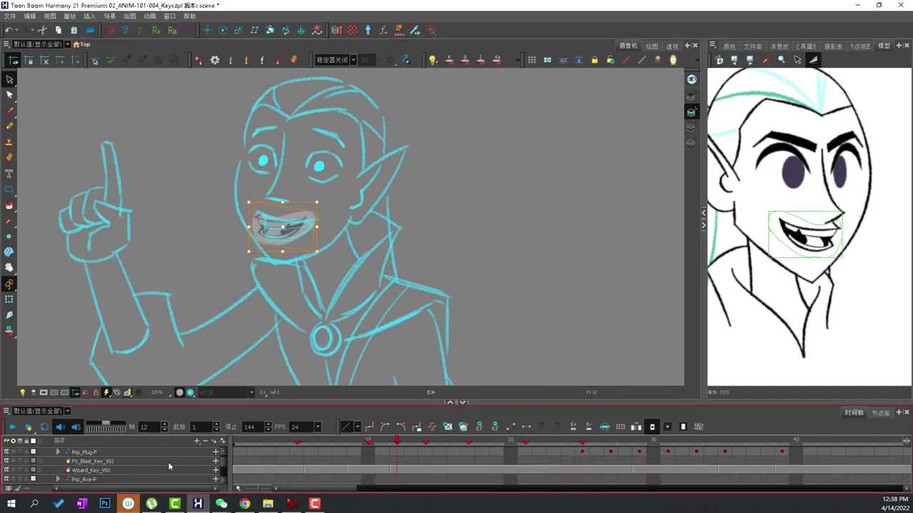
pyautogui.click(397, 471)
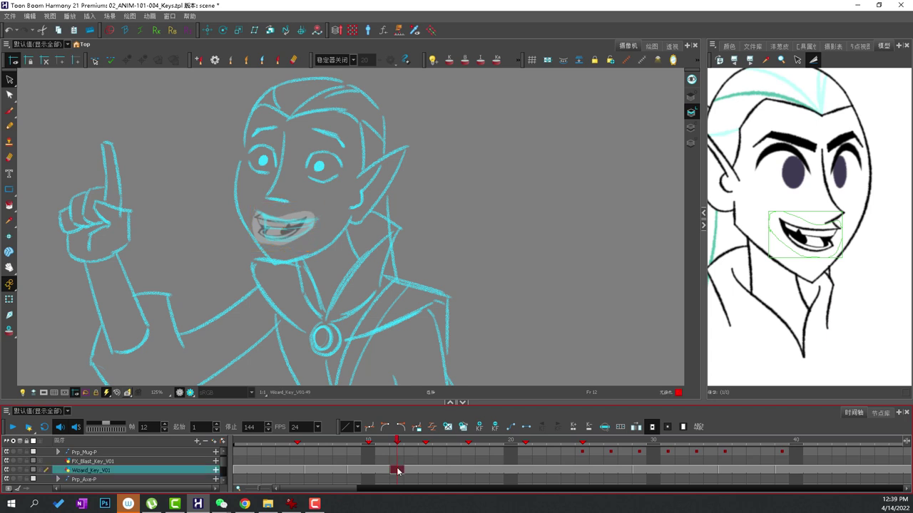
pyautogui.scroll(2, 275, 212)
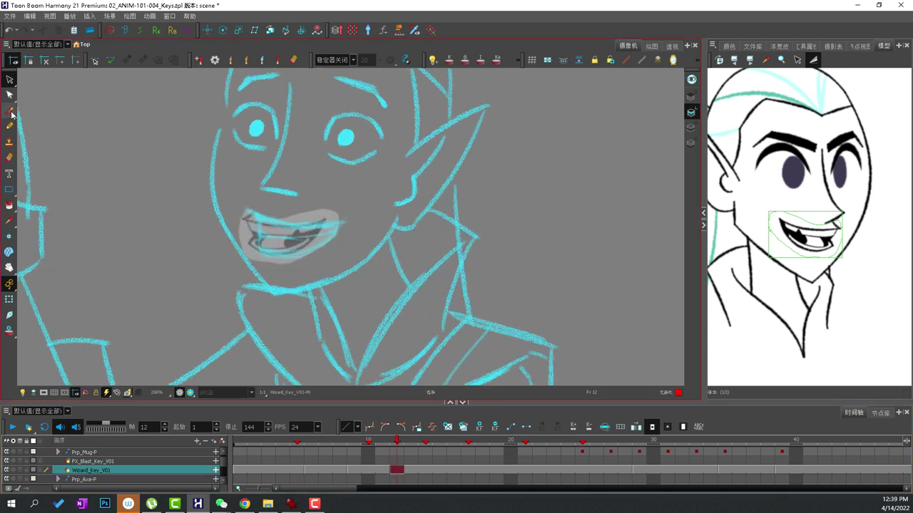
pyautogui.click(11, 111)
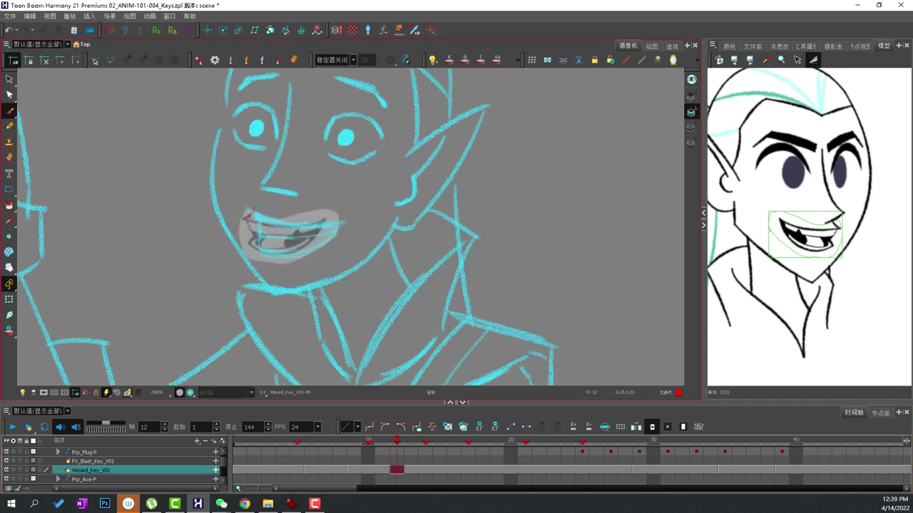
pyautogui.hotkey('ctrl', 'z')
pyautogui.click(262, 61)
pyautogui.moveTo(336, 225)
pyautogui.mouseDown()
pyautogui.moveTo(286, 259)
pyautogui.moveTo(267, 240)
pyautogui.moveTo(251, 223)
pyautogui.mouseUp()
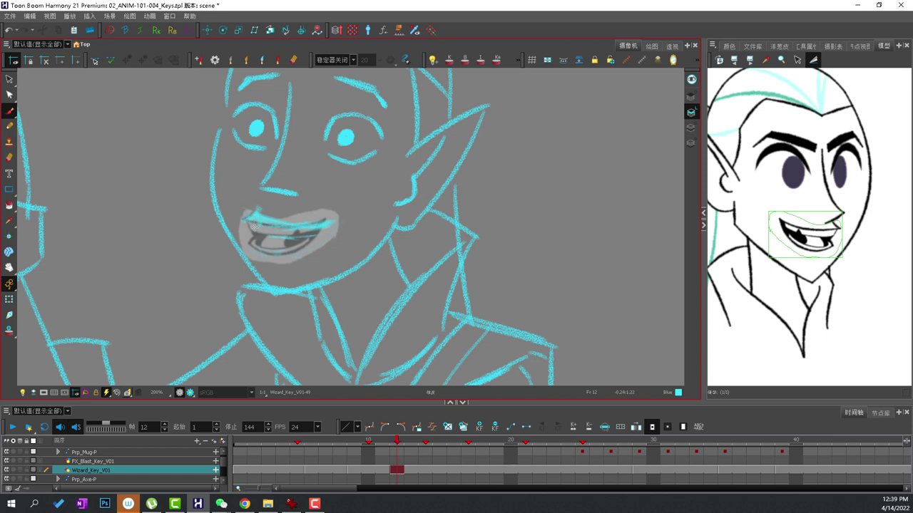
pyautogui.moveTo(249, 239)
pyautogui.mouseDown()
pyautogui.moveTo(288, 253)
pyautogui.moveTo(326, 226)
pyautogui.mouseUp()
pyautogui.moveTo(267, 245)
pyautogui.mouseDown()
pyautogui.moveTo(288, 250)
pyautogui.moveTo(295, 233)
pyautogui.mouseUp()
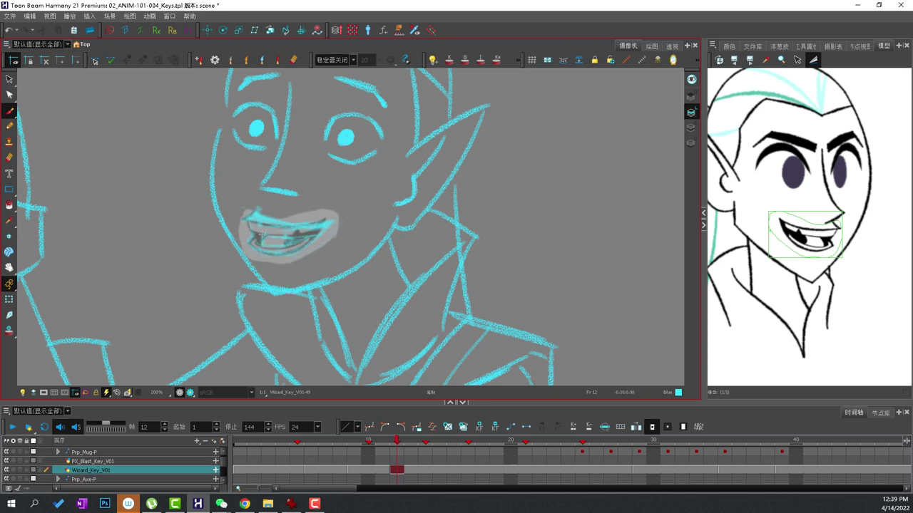
pyautogui.moveTo(262, 234); pyautogui.dragTo(253, 243)
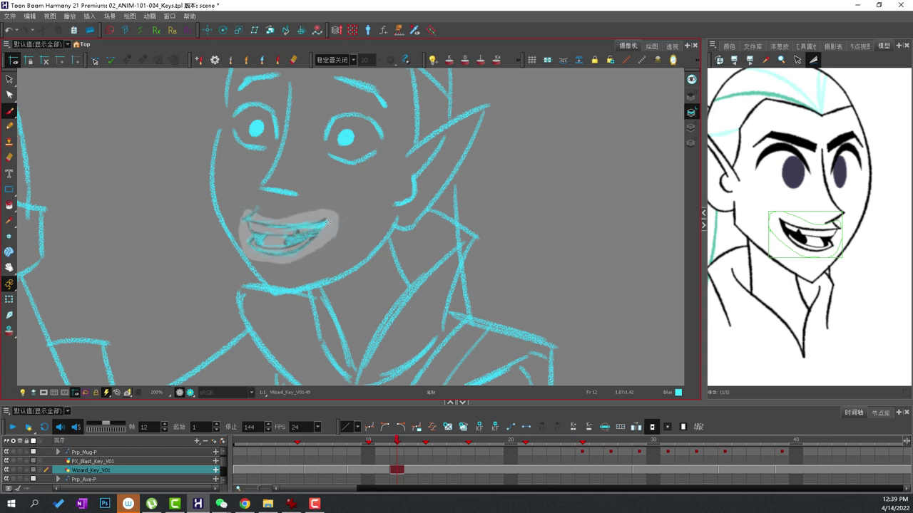
# Step: Delete the mouth reference drawing from the ref layer at frame 12
pyautogui.scroll(-3, 112, 468)
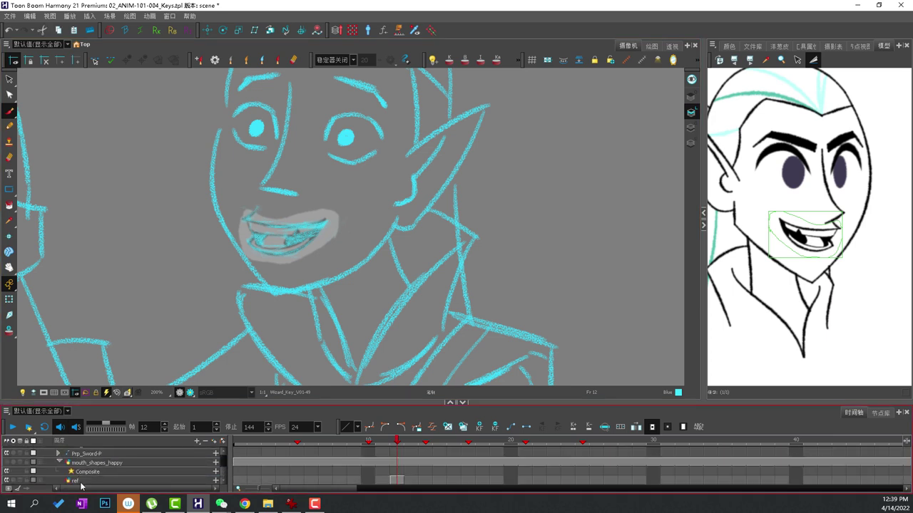
pyautogui.click(397, 480)
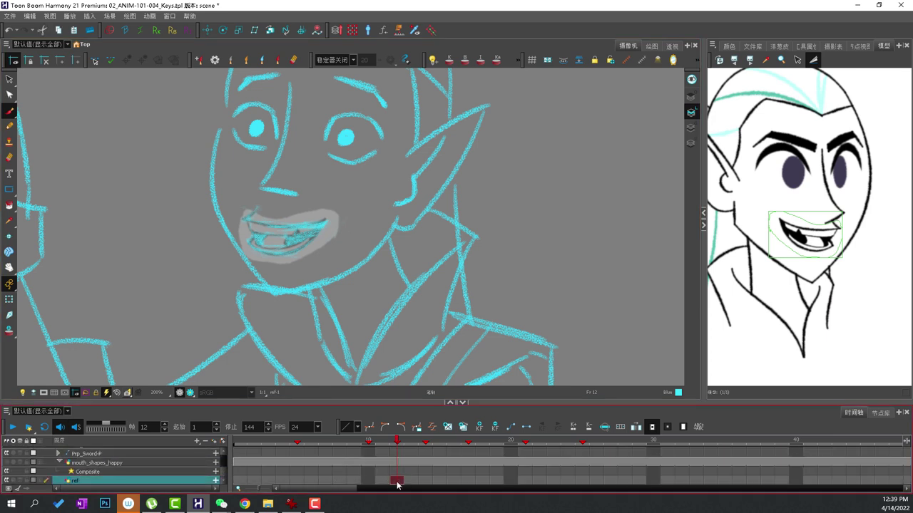
pyautogui.press('Delete')
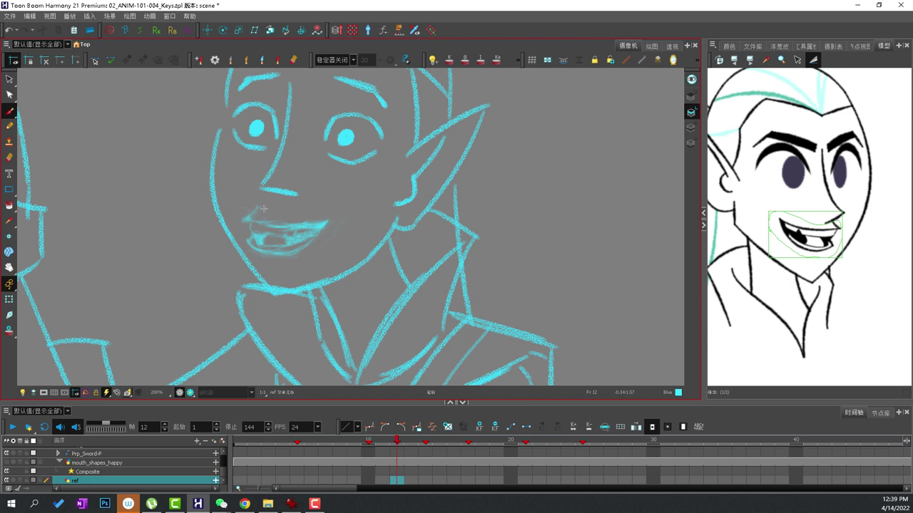
pyautogui.moveTo(258, 202); pyautogui.dragTo(251, 214)
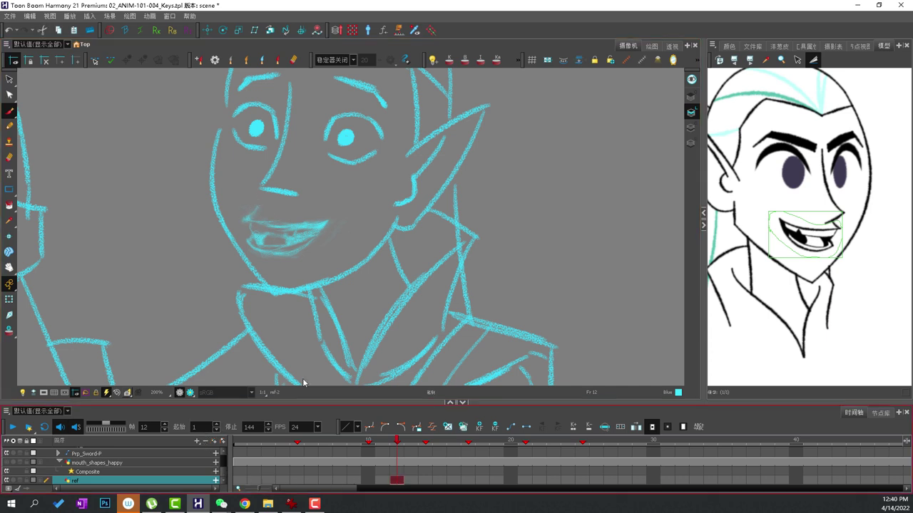
pyautogui.press('s')
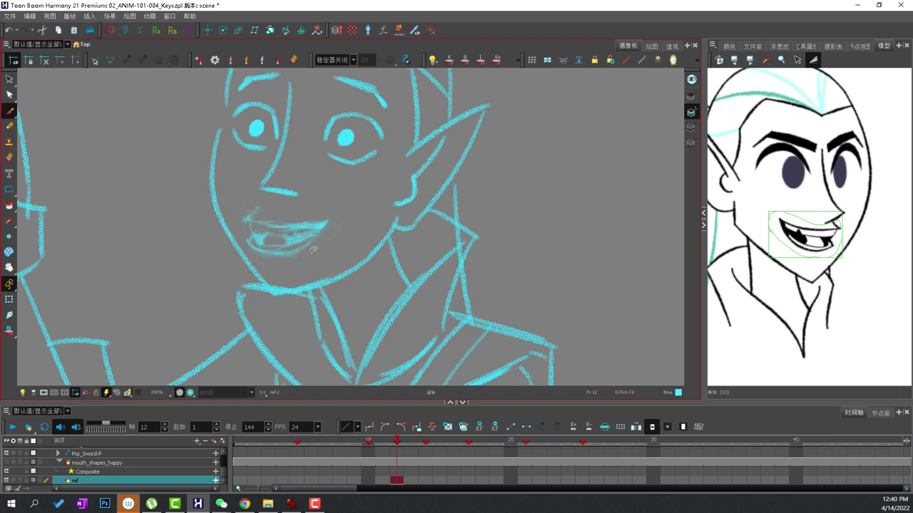
# Step: Return to the Wizard_Key_V01 drawing at frame 12 and refine the mouth's upper lip, teeth and lower lip
pyautogui.scroll(5, 384, 449)
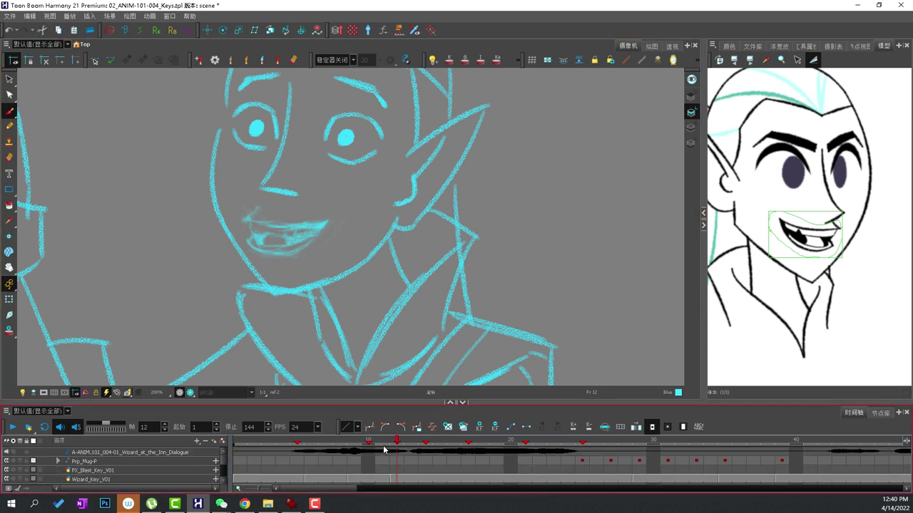
pyautogui.click(397, 478)
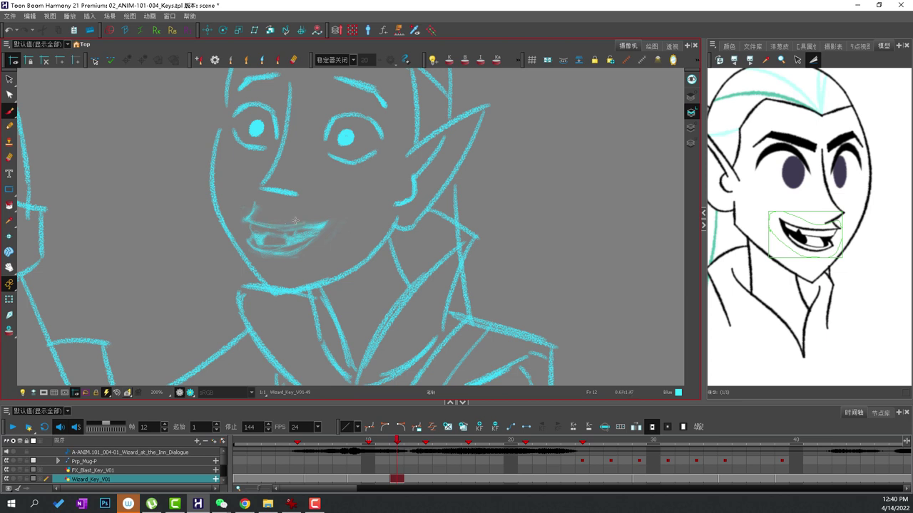
pyautogui.moveTo(326, 223); pyautogui.dragTo(251, 221)
pyautogui.moveTo(261, 232); pyautogui.dragTo(322, 227)
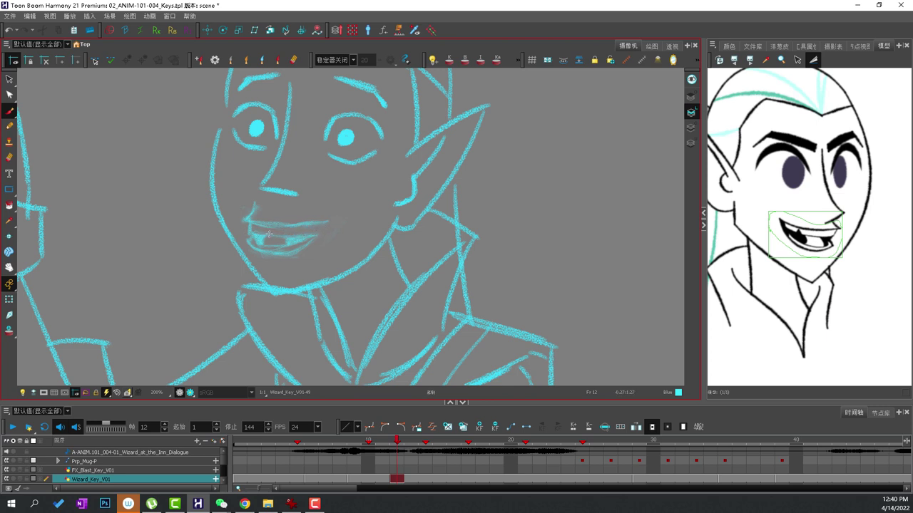
pyautogui.moveTo(303, 236)
pyautogui.mouseDown()
pyautogui.moveTo(331, 220)
pyautogui.moveTo(296, 237)
pyautogui.moveTo(265, 235)
pyautogui.mouseUp()
pyautogui.moveTo(279, 252)
pyautogui.mouseDown()
pyautogui.moveTo(311, 249)
pyautogui.moveTo(260, 253)
pyautogui.moveTo(310, 245)
pyautogui.moveTo(330, 223)
pyautogui.moveTo(306, 245)
pyautogui.moveTo(257, 249)
pyautogui.moveTo(325, 243)
pyautogui.mouseUp()
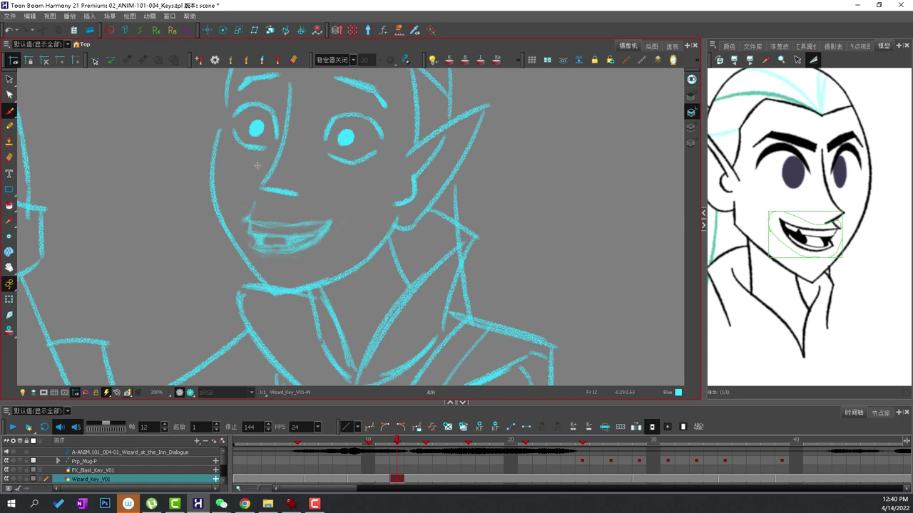
# Step: Go to frame 21, frame the clenched-teeth smile head in a wider Model view and bring the wizard's face closer in the camera view
pyautogui.scroll(-5, 355, 185)
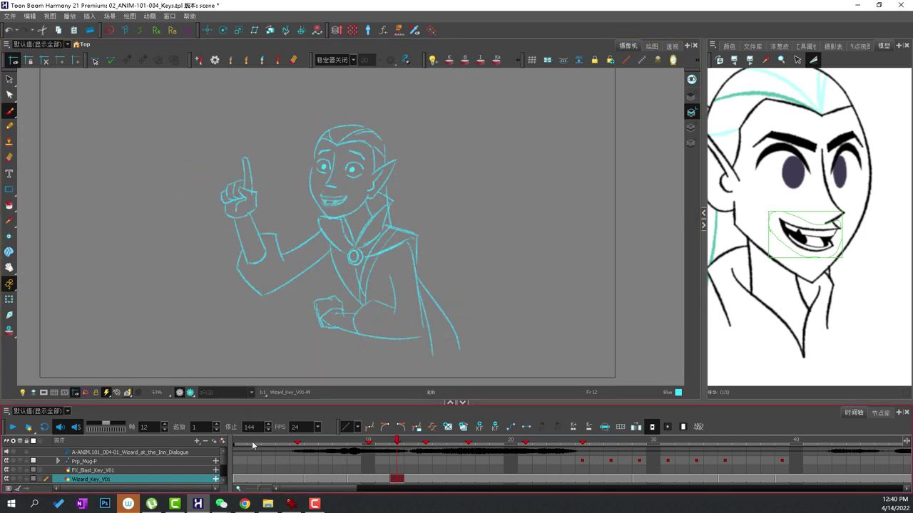
pyautogui.moveTo(252, 445)
pyautogui.mouseDown()
pyautogui.moveTo(438, 422)
pyautogui.moveTo(359, 425)
pyautogui.moveTo(410, 420)
pyautogui.moveTo(382, 422)
pyautogui.moveTo(528, 419)
pyautogui.mouseUp()
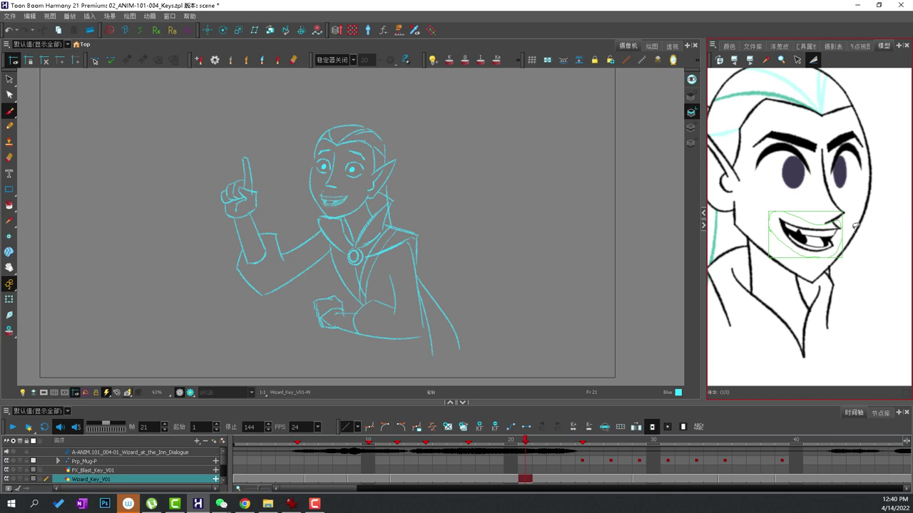
pyautogui.scroll(-5, 855, 226)
pyautogui.scroll(2, 847, 142)
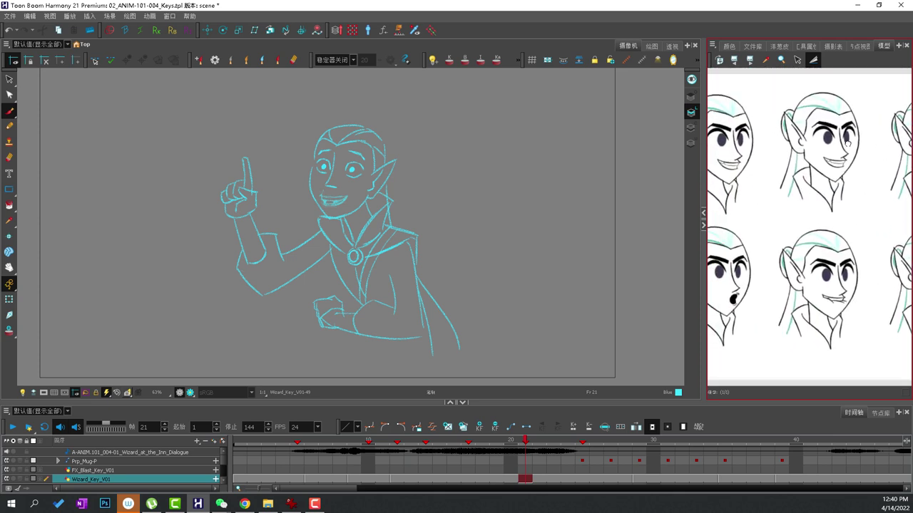
pyautogui.scroll(3, 847, 142)
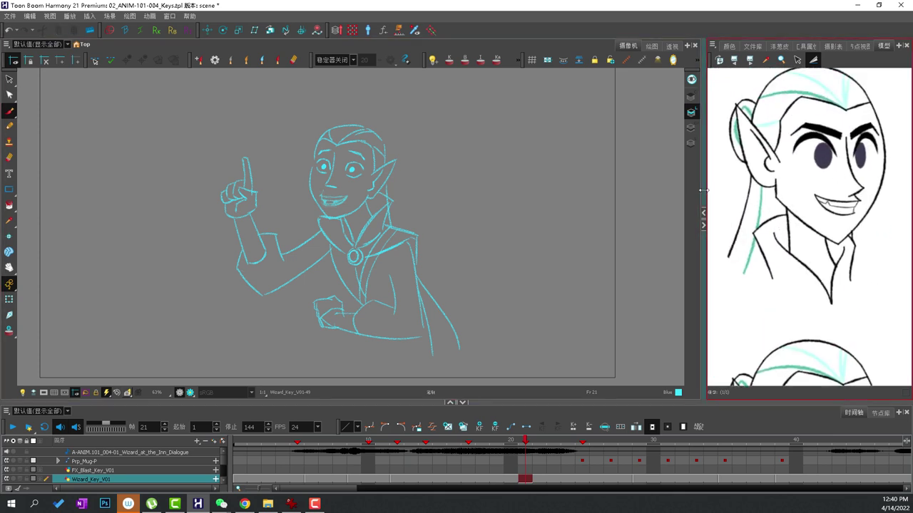
pyautogui.moveTo(702, 190); pyautogui.dragTo(676, 190)
pyautogui.scroll(4, 330, 203)
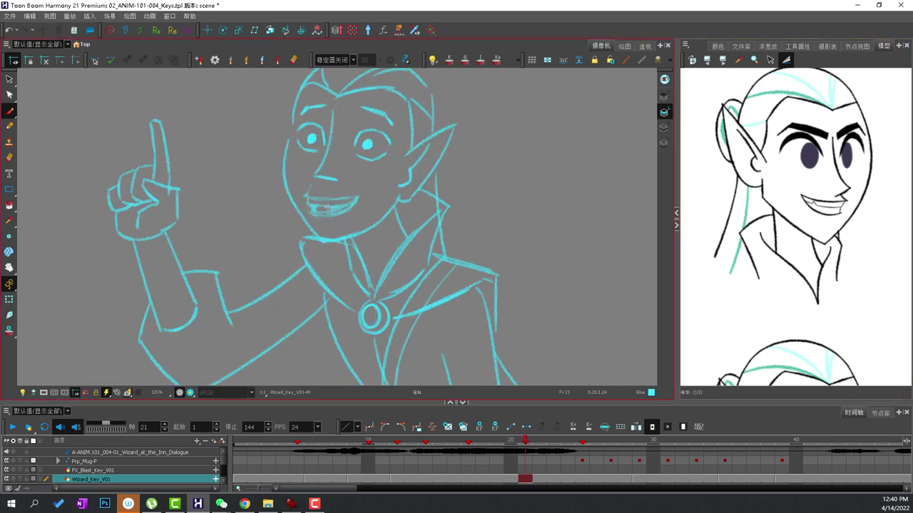
# Step: Duplicate the Wizard_Key_V01 drawing at frame 21 and redraw its mouth as a clenched-teeth smile following the model
pyautogui.click(10, 79)
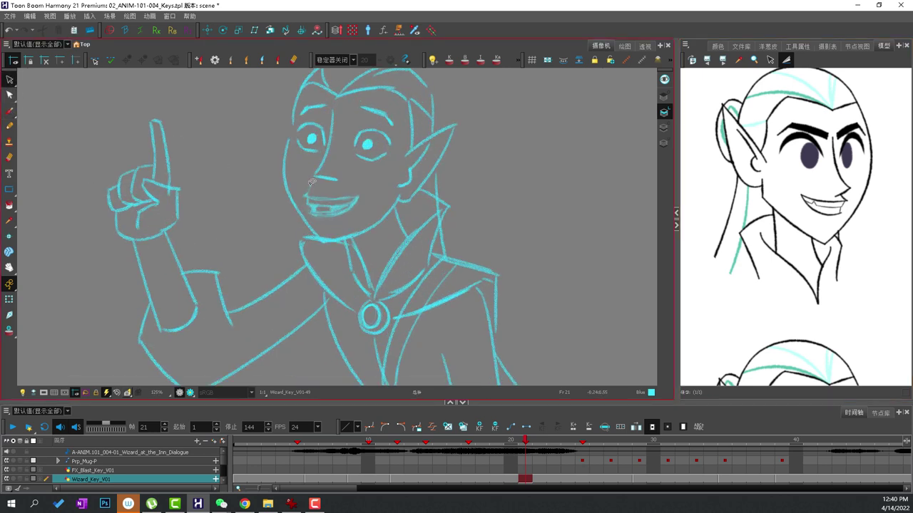
pyautogui.click(10, 110)
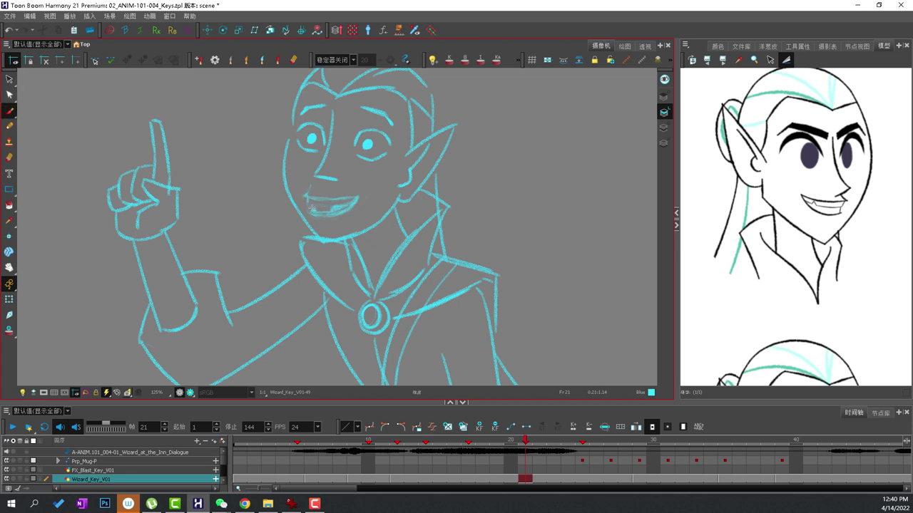
pyautogui.click(523, 479)
pyautogui.hotkey('ctrl', 'z')
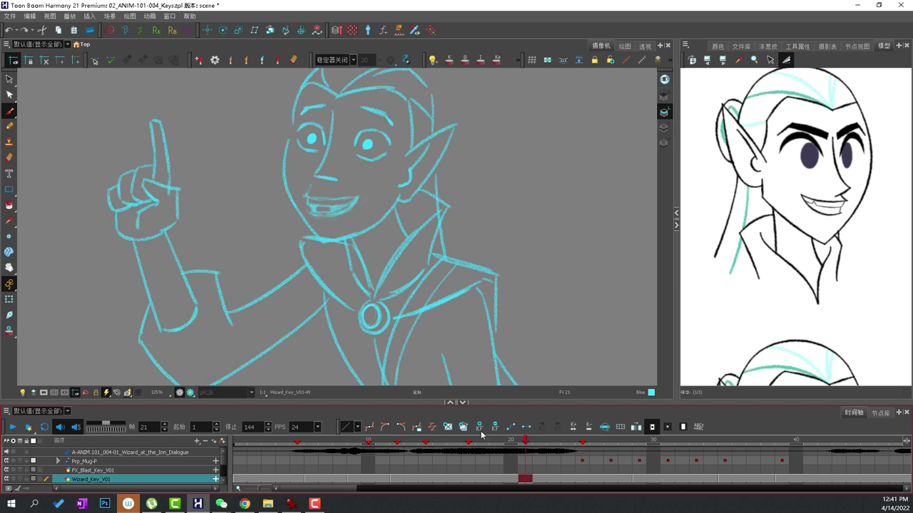
pyautogui.click(462, 428)
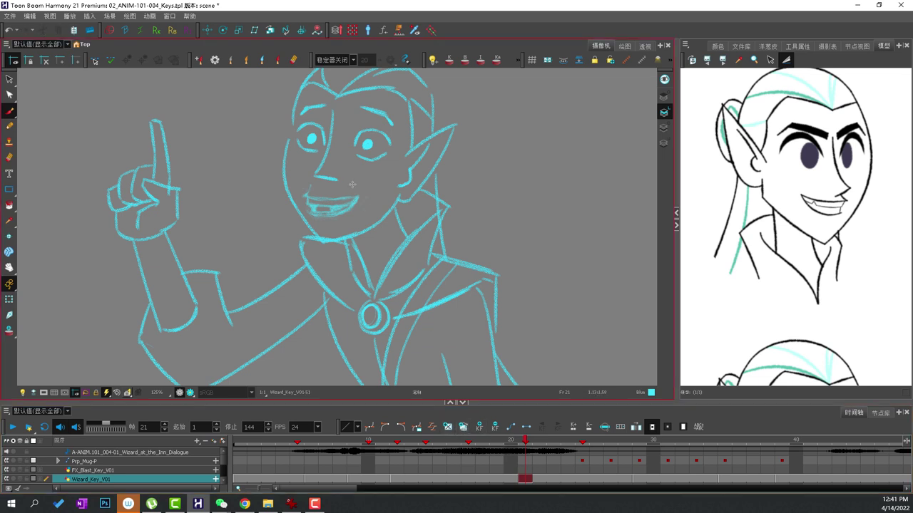
pyautogui.moveTo(327, 201); pyautogui.dragTo(332, 205)
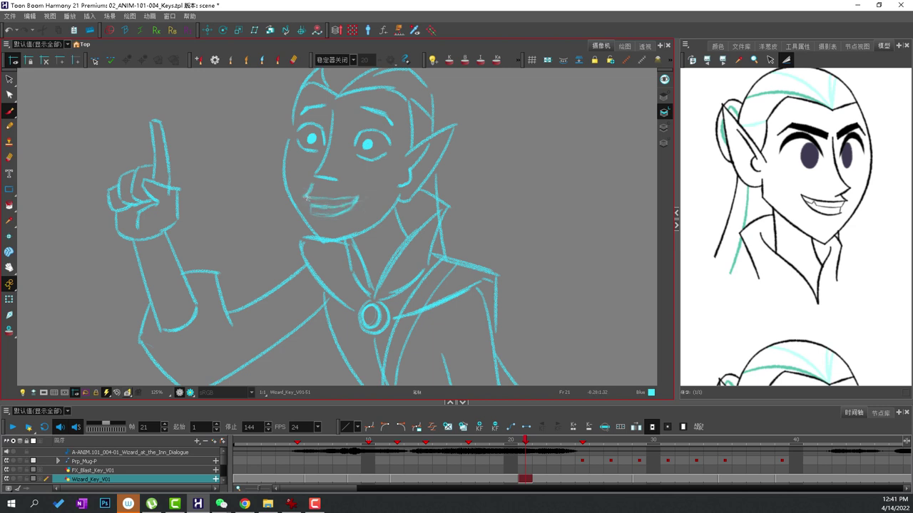
# Step: Lasso the mouth on the frame 21 and frame 20 drawings and adjust its placement, flipping between neighbouring drawings to compare
pyautogui.click(10, 78)
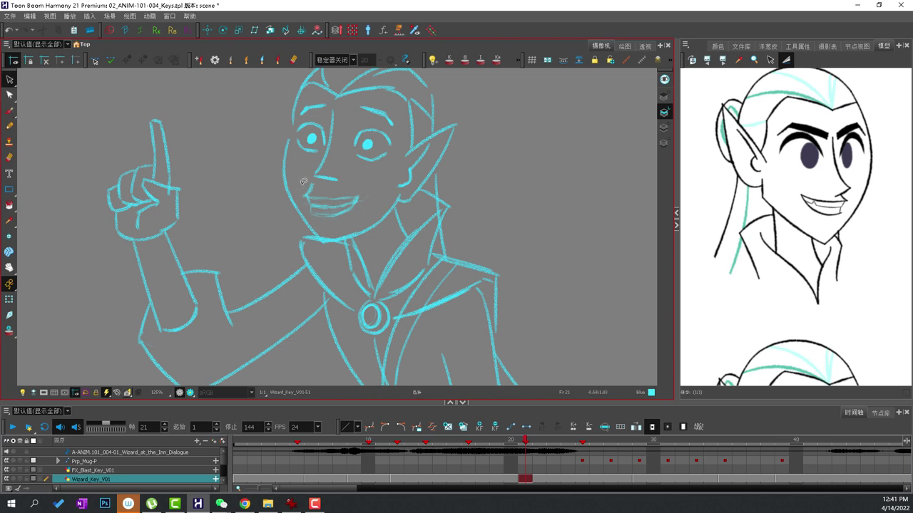
pyautogui.moveTo(305, 179)
pyautogui.mouseDown()
pyautogui.moveTo(317, 210)
pyautogui.moveTo(353, 205)
pyautogui.mouseUp()
pyautogui.click(381, 176)
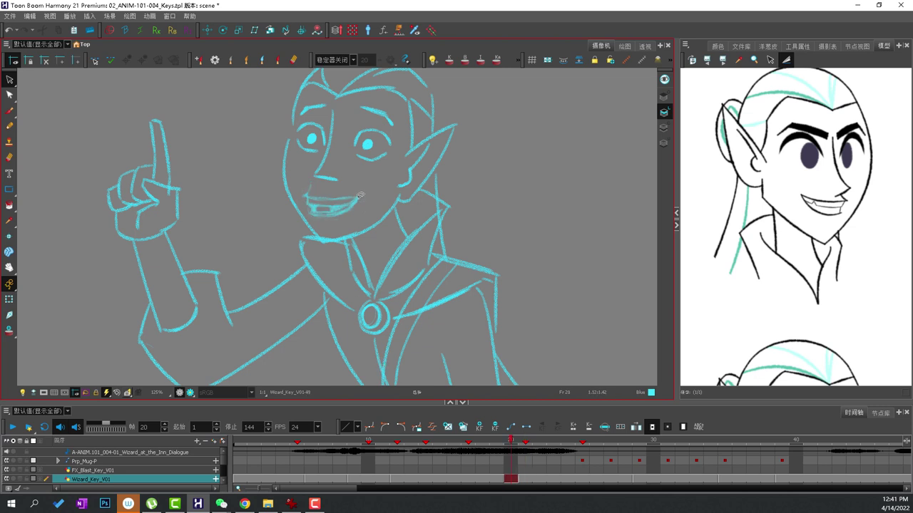
pyautogui.moveTo(362, 187)
pyautogui.mouseDown()
pyautogui.moveTo(314, 185)
pyautogui.moveTo(306, 203)
pyautogui.moveTo(371, 184)
pyautogui.moveTo(304, 189)
pyautogui.moveTo(346, 215)
pyautogui.moveTo(380, 187)
pyautogui.mouseUp()
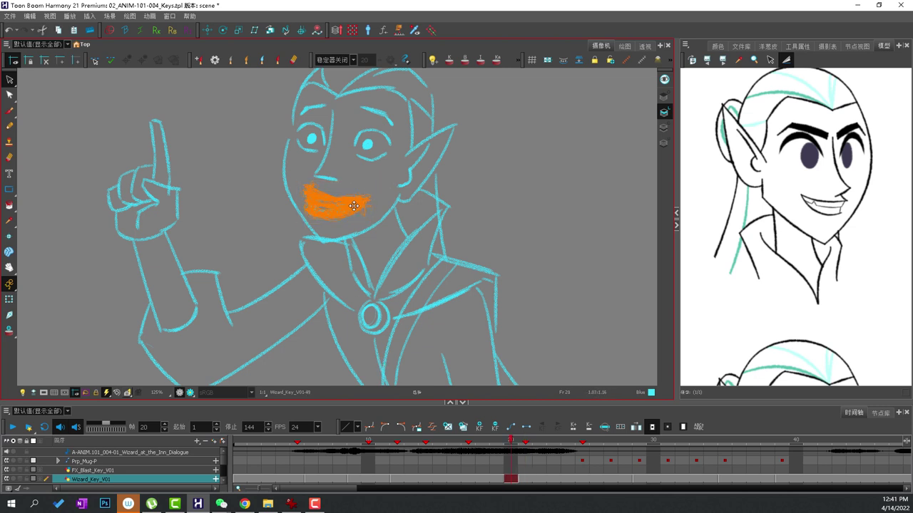
pyautogui.click(386, 203)
pyautogui.press('.')
pyautogui.press('.')
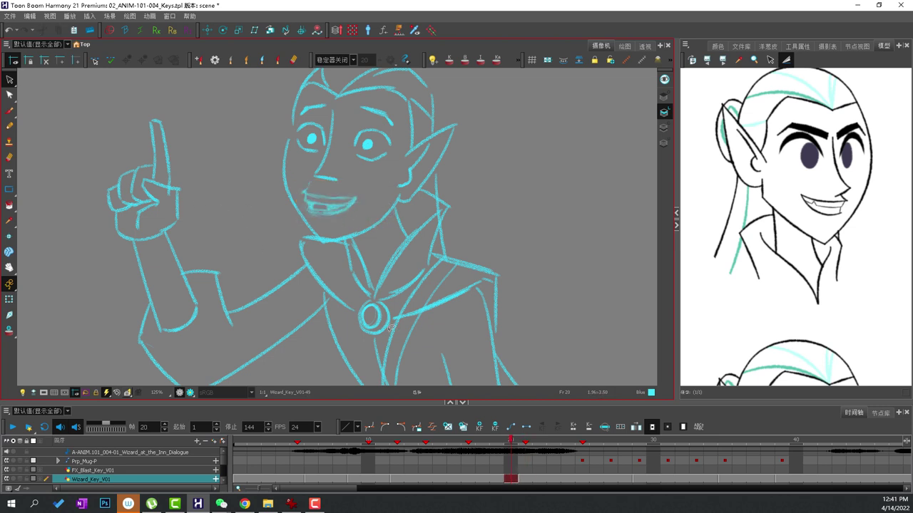
# Step: Rework the mouth on the Wizard_Key_V01 drawing at frame 20, erasing and redrawing its teeth and lips after comparing neighbouring drawings
pyautogui.press('.')
pyautogui.press('.')
pyautogui.moveTo(371, 202)
pyautogui.mouseDown()
pyautogui.moveTo(376, 191)
pyautogui.moveTo(310, 209)
pyautogui.moveTo(367, 228)
pyautogui.mouseUp()
pyautogui.press(',')
pyautogui.hotkey('ctrl', 'v')
pyautogui.click(396, 186)
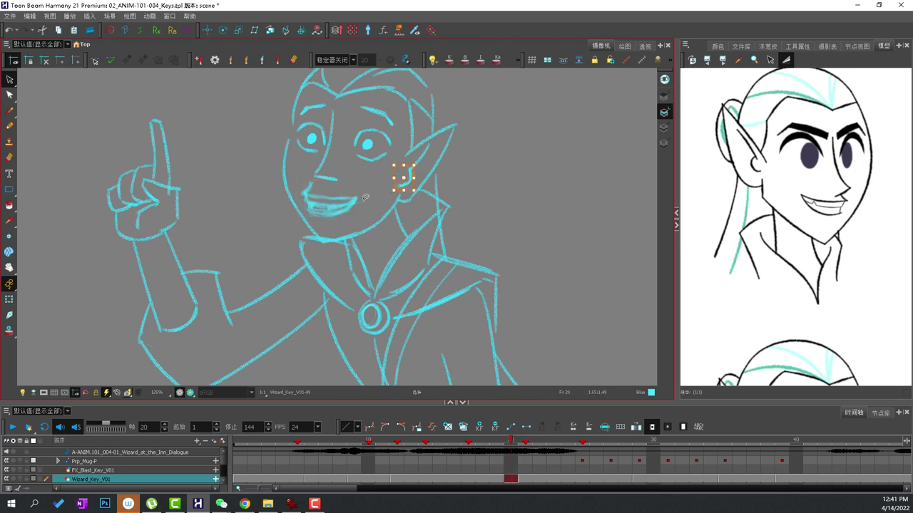
pyautogui.click(10, 158)
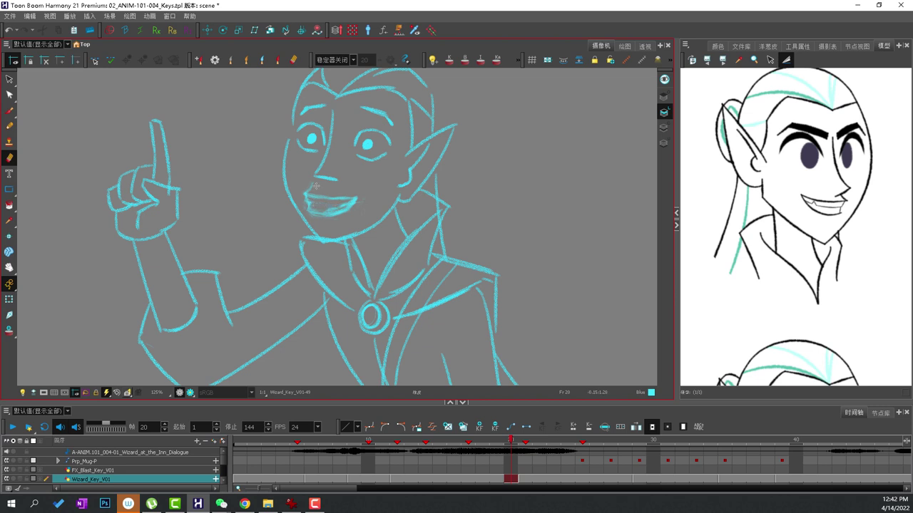
pyautogui.hotkey('alt', 'b')
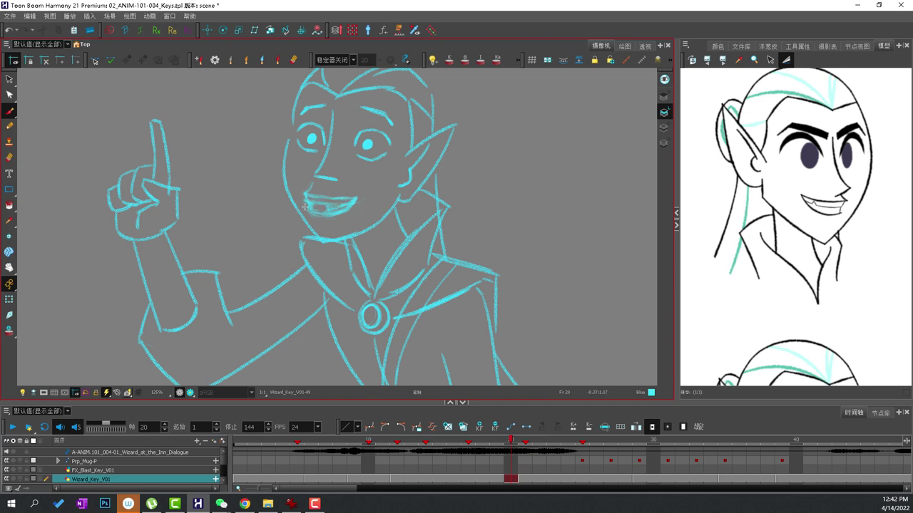
pyautogui.press('.')
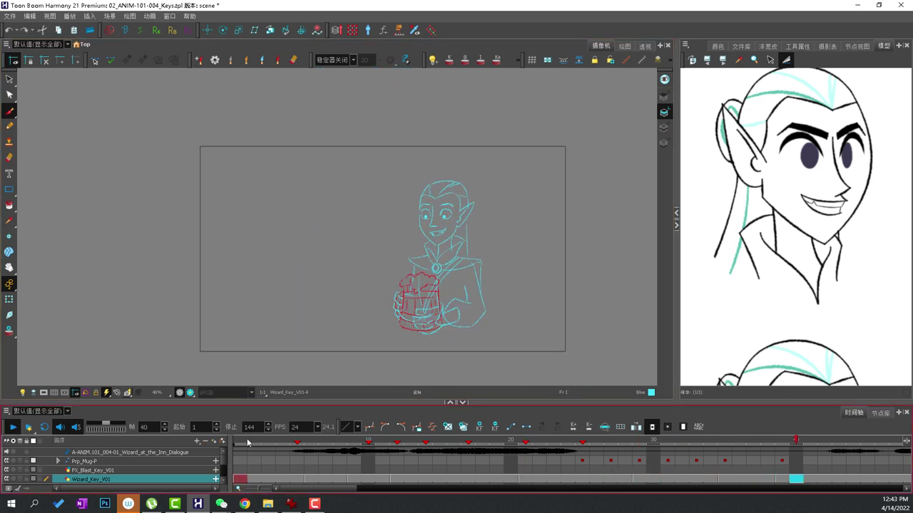
# Step: Scrub through the key drawings to check the mouths, and duplicate the Wizard_Key_V01 drawing at frame 14
pyautogui.moveTo(247, 443); pyautogui.dragTo(540, 441)
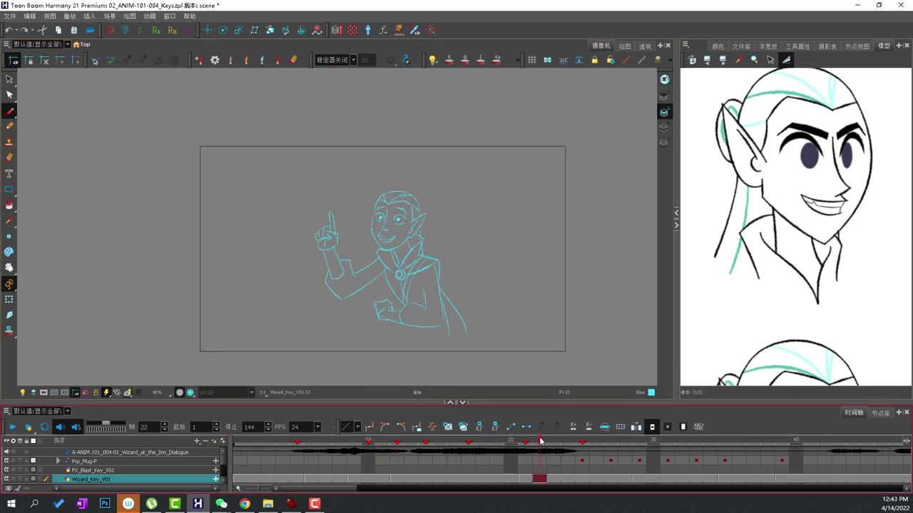
pyautogui.scroll(5, 386, 241)
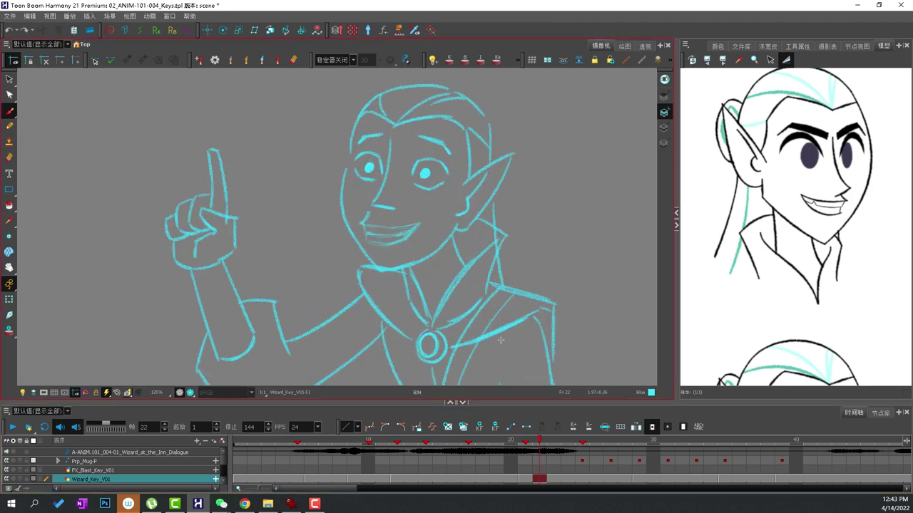
pyautogui.moveTo(536, 442); pyautogui.dragTo(440, 442)
pyautogui.moveTo(349, 427)
pyautogui.mouseDown()
pyautogui.moveTo(445, 424)
pyautogui.moveTo(397, 429)
pyautogui.moveTo(417, 429)
pyautogui.mouseUp()
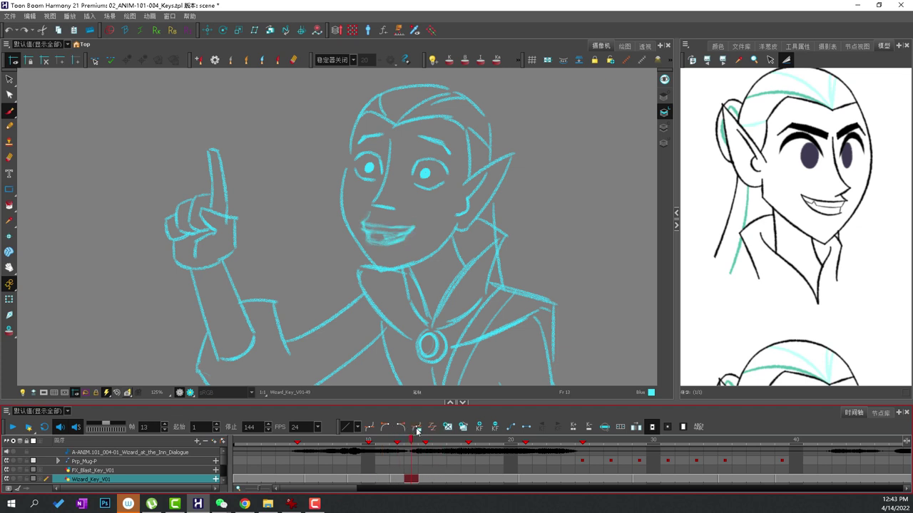
pyautogui.click(424, 480)
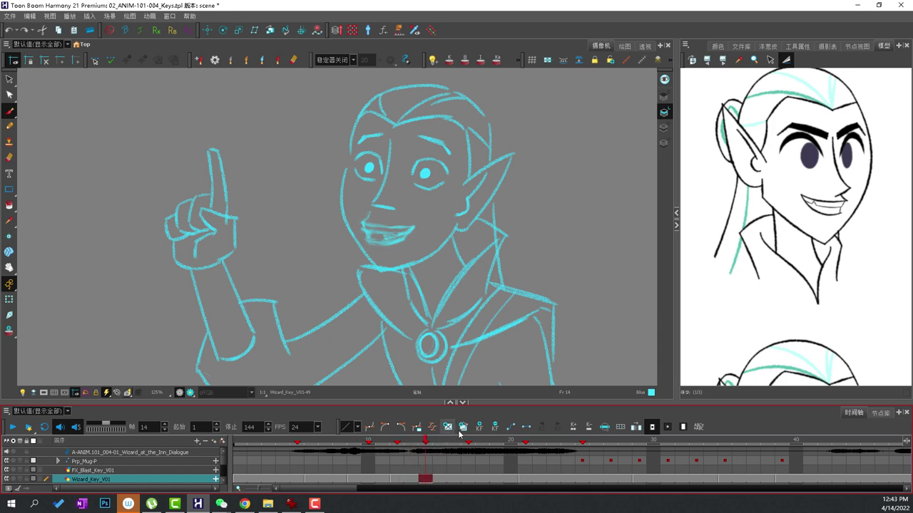
# Step: Frame the closed-smile, clenched-teeth and open-mouth heads of the happy mouth chart in the Model view
pyautogui.scroll(-4, 750, 204)
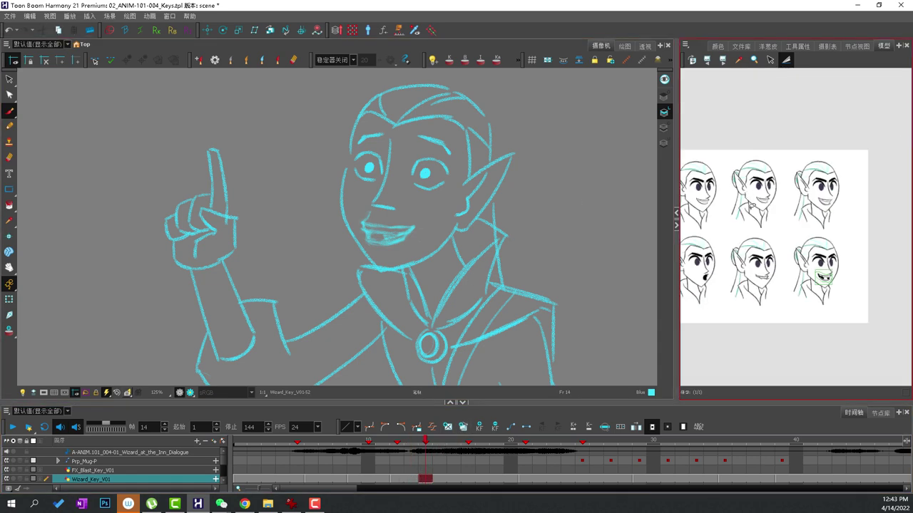
pyautogui.scroll(2, 783, 301)
pyautogui.scroll(-2, 769, 283)
pyautogui.scroll(1, 779, 232)
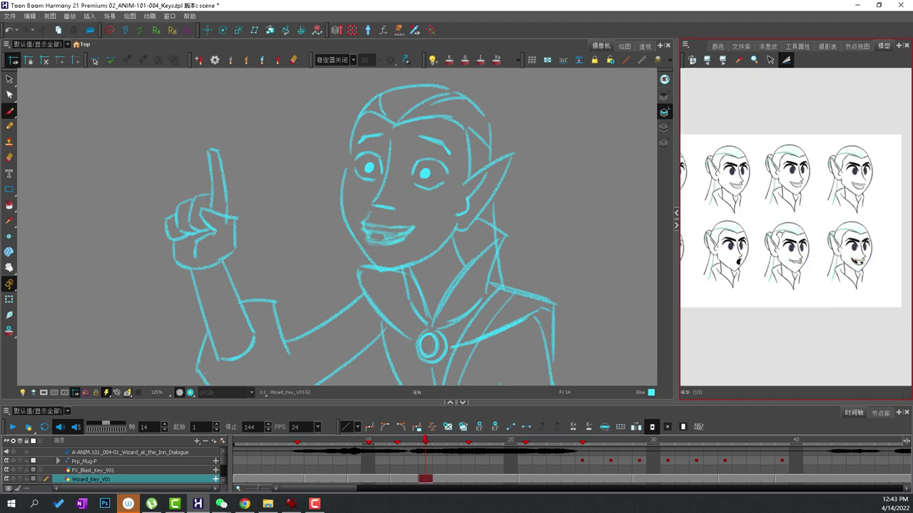
pyautogui.scroll(1, 777, 232)
pyautogui.scroll(2, 771, 201)
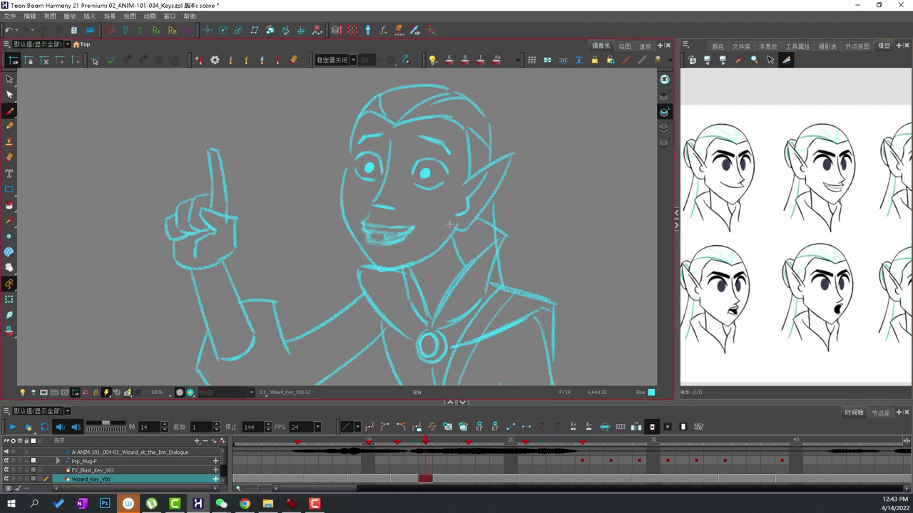
# Step: Delete the mouth from the frame 14 drawing and brush in a thin closed smile
pyautogui.click(10, 79)
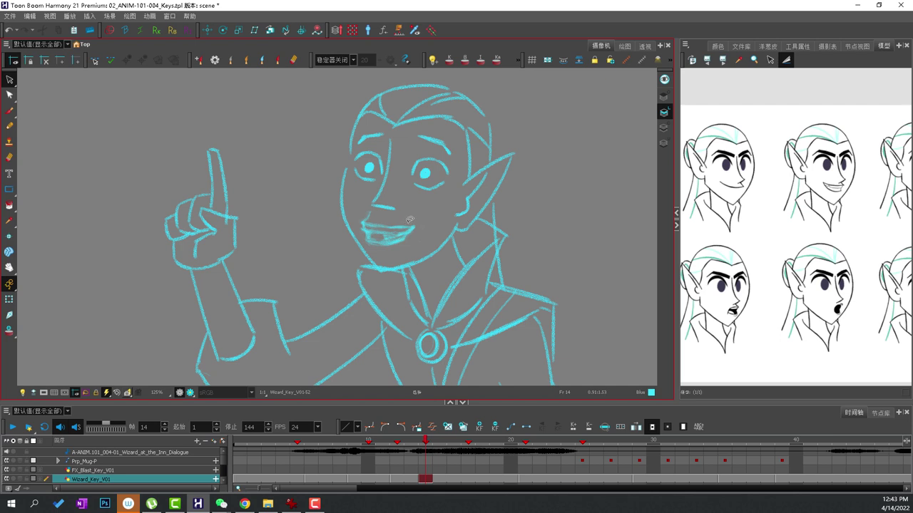
pyautogui.moveTo(410, 223)
pyautogui.mouseDown()
pyautogui.moveTo(375, 241)
pyautogui.moveTo(427, 227)
pyautogui.mouseUp()
pyautogui.press('Delete')
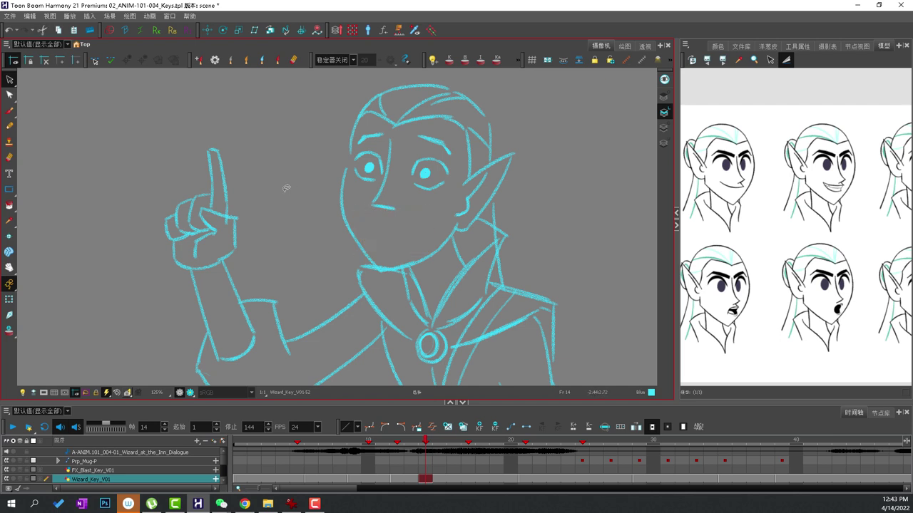
pyautogui.click(9, 110)
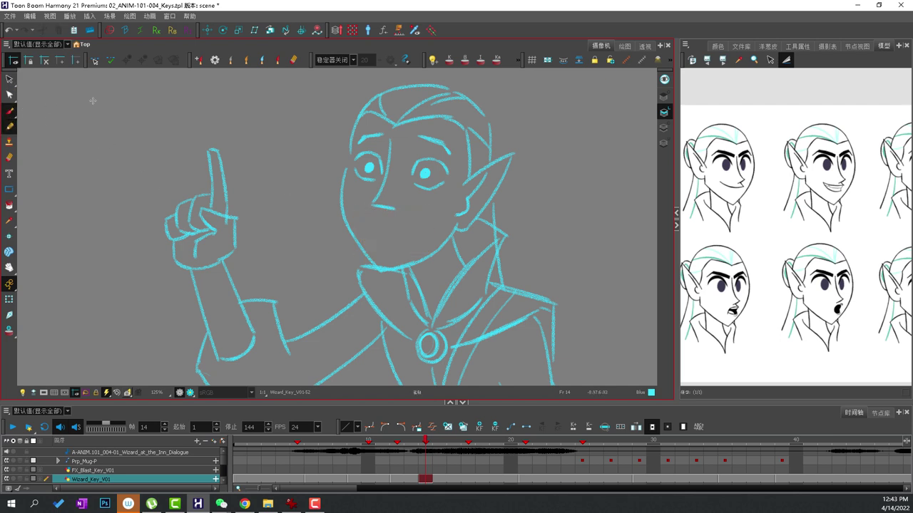
pyautogui.moveTo(365, 228)
pyautogui.mouseDown()
pyautogui.moveTo(385, 231)
pyautogui.moveTo(369, 229)
pyautogui.mouseUp()
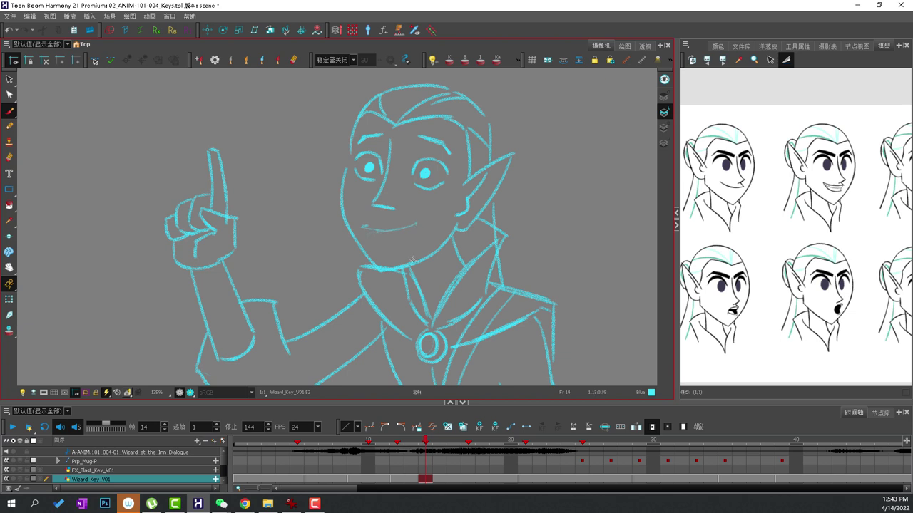
# Step: Scrub from the start to frame 14 to check the closed smile, and undo the edits to that drawing
pyautogui.press('1')
pyautogui.press('1')
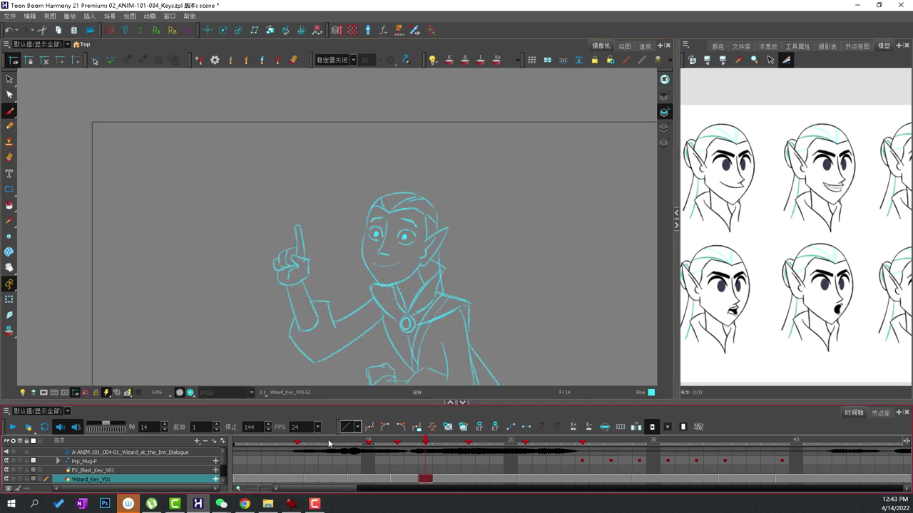
pyautogui.moveTo(239, 443)
pyautogui.mouseDown()
pyautogui.moveTo(528, 442)
pyautogui.moveTo(368, 436)
pyautogui.moveTo(435, 436)
pyautogui.moveTo(426, 436)
pyautogui.mouseUp()
pyautogui.press('s')
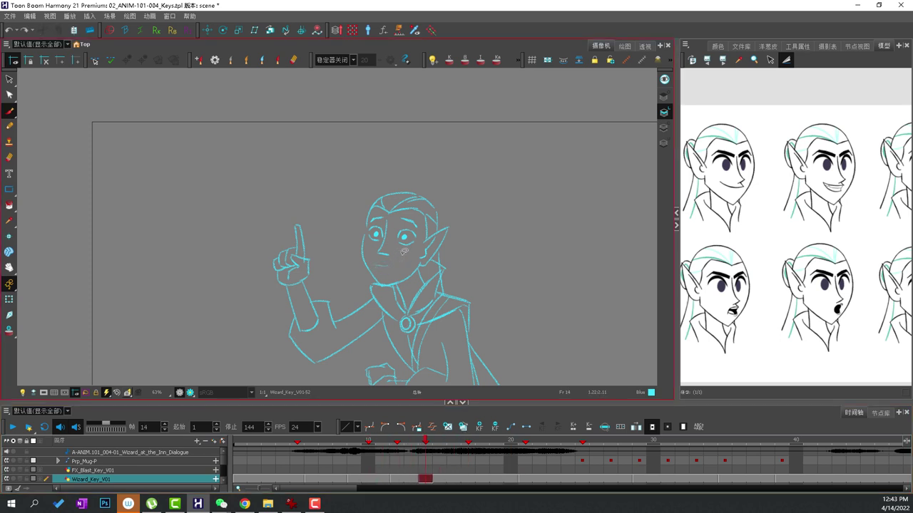
pyautogui.hotkey('ctrl', 'v')
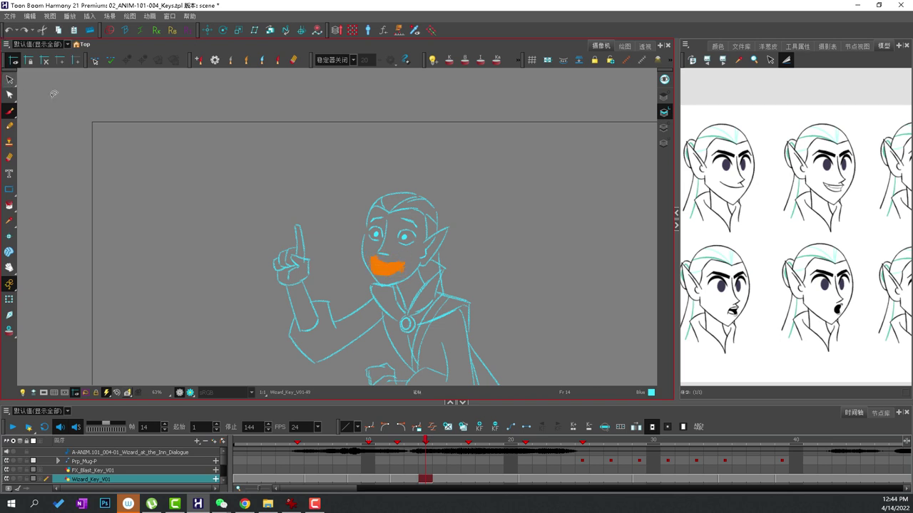
pyautogui.click(9, 79)
pyautogui.hotkey('ctrl', 'z')
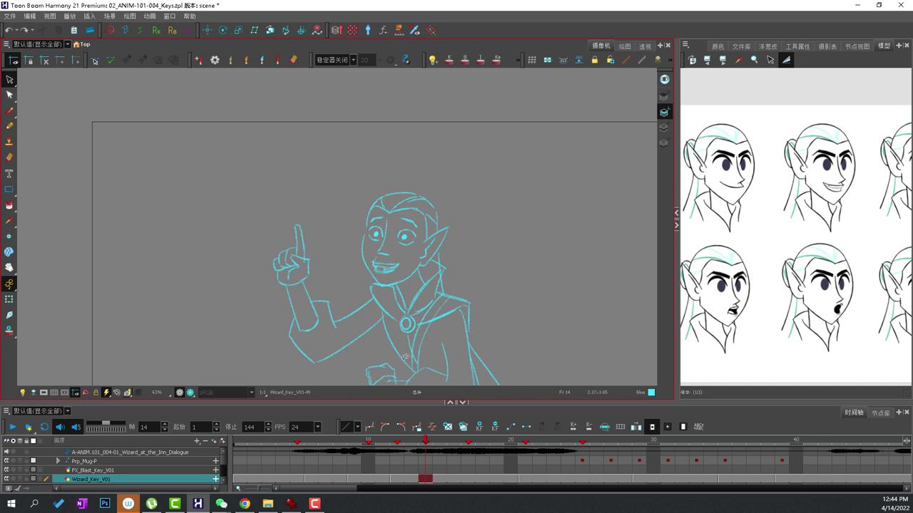
# Step: Duplicate the Wizard_Key_V01 drawing at frame 14 so that frames 14 to 16 hold their own drawing
pyautogui.click(450, 480)
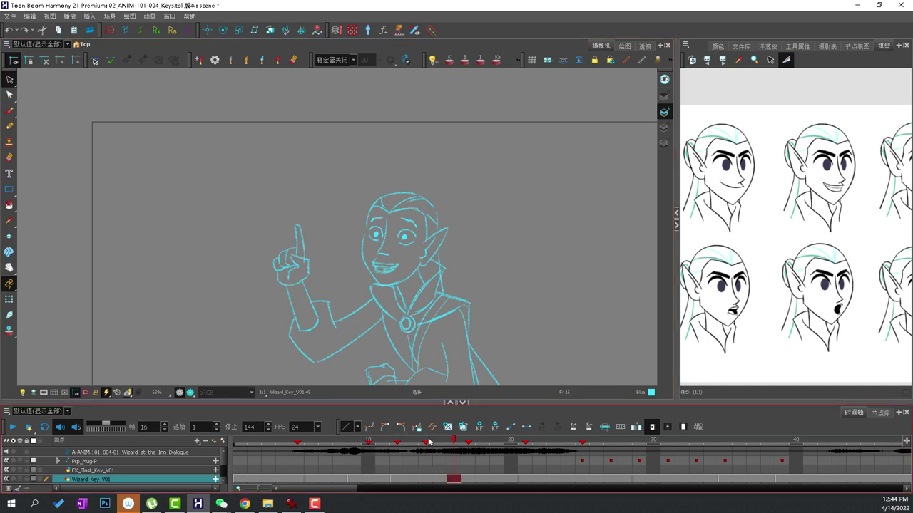
pyautogui.click(427, 479)
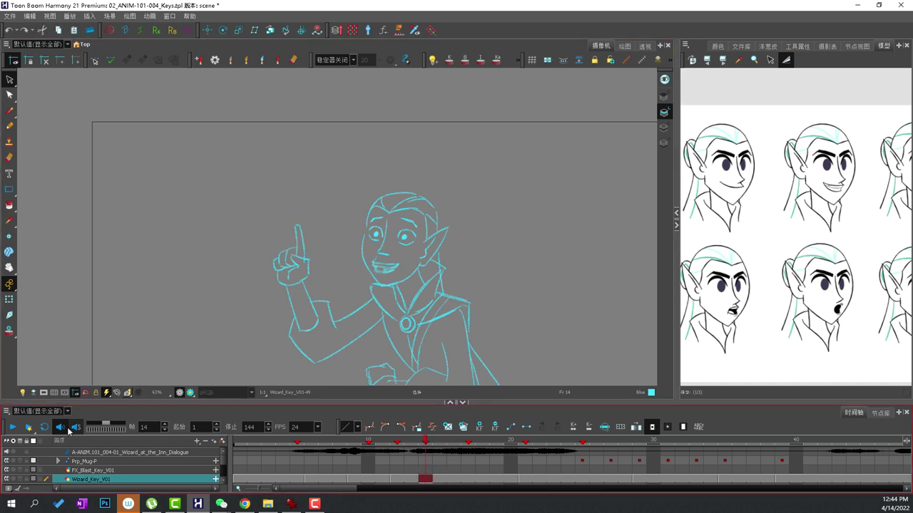
pyautogui.click(463, 426)
pyautogui.click(427, 479)
pyautogui.moveTo(433, 479); pyautogui.dragTo(460, 482)
pyautogui.click(430, 480)
pyautogui.click(463, 427)
# Step: Sketch a closed smile with a short lower-lip mark in the empty mouth area of the frame 14 drawing
pyautogui.scroll(4, 379, 279)
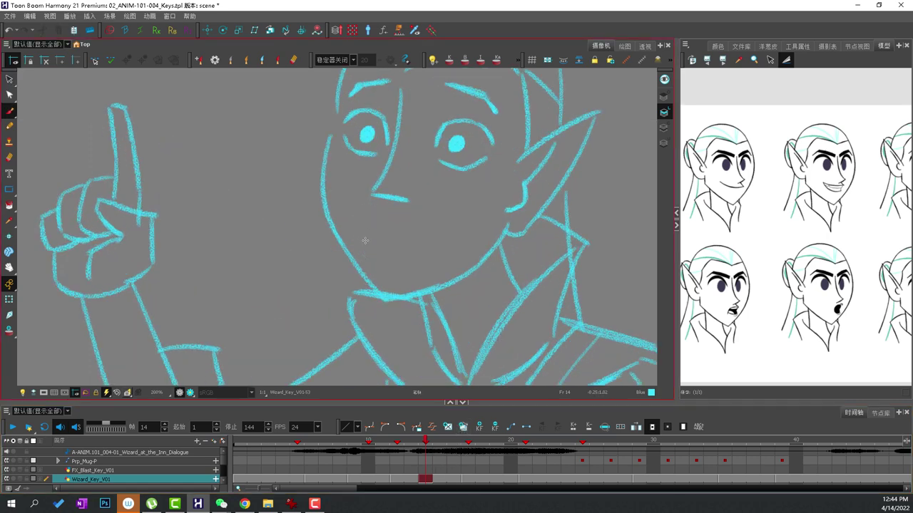
pyautogui.moveTo(358, 229); pyautogui.dragTo(443, 242)
pyautogui.moveTo(363, 237); pyautogui.dragTo(431, 246)
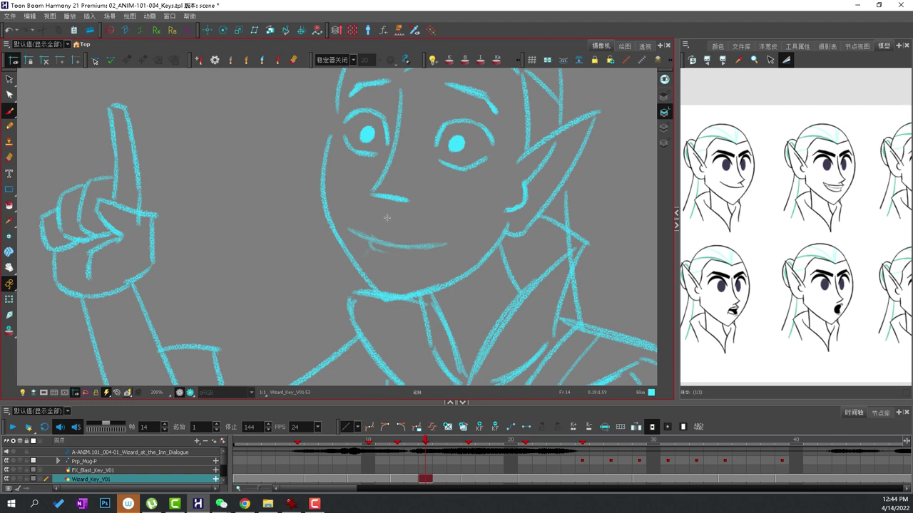
# Step: Play the scene from frame 1 several times to review the lip-sync mouths
pyautogui.scroll(-4, 442, 211)
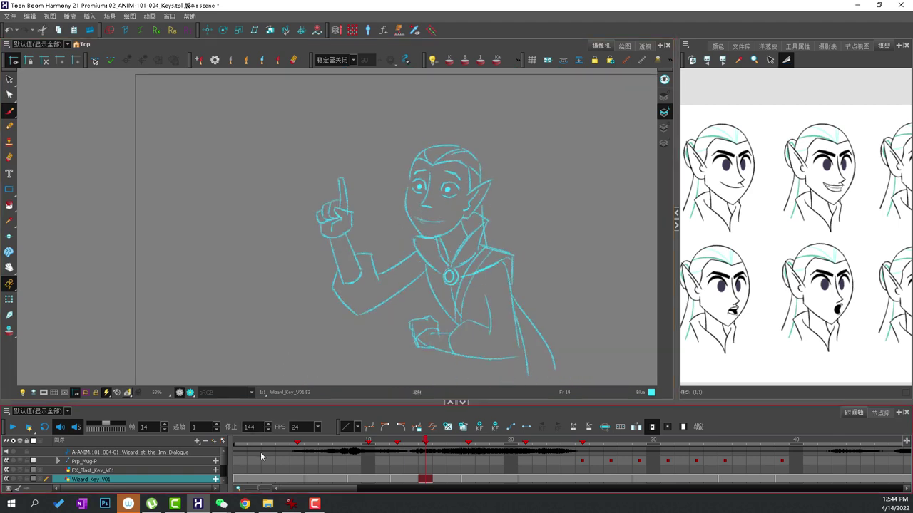
pyautogui.click(255, 447)
pyautogui.click(12, 426)
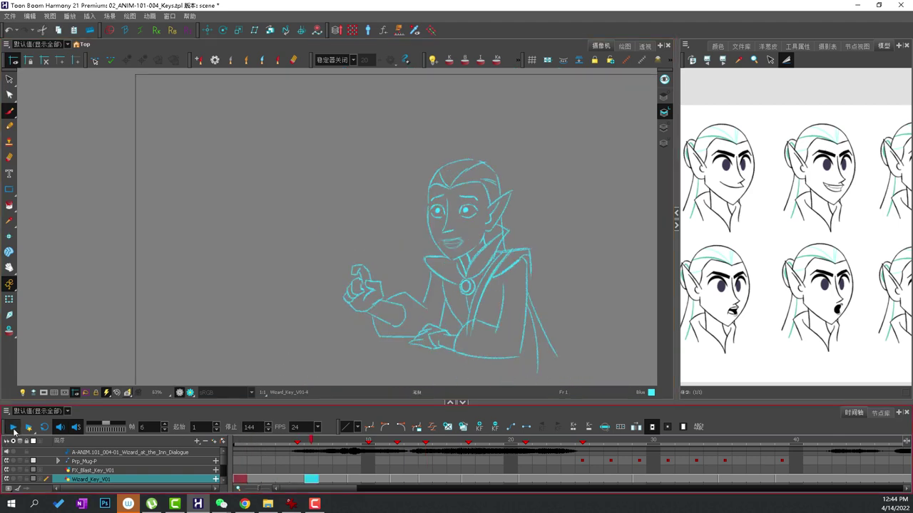
pyautogui.moveTo(254, 442); pyautogui.dragTo(204, 443)
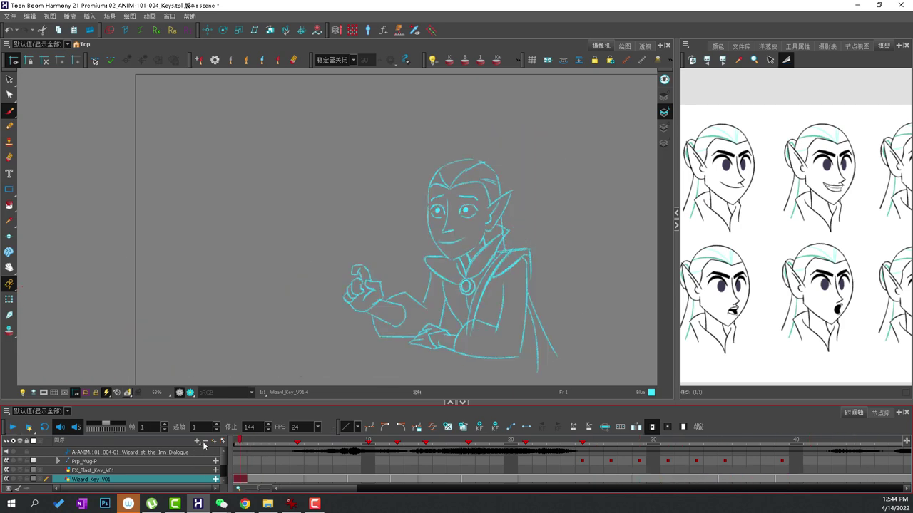
pyautogui.click(12, 427)
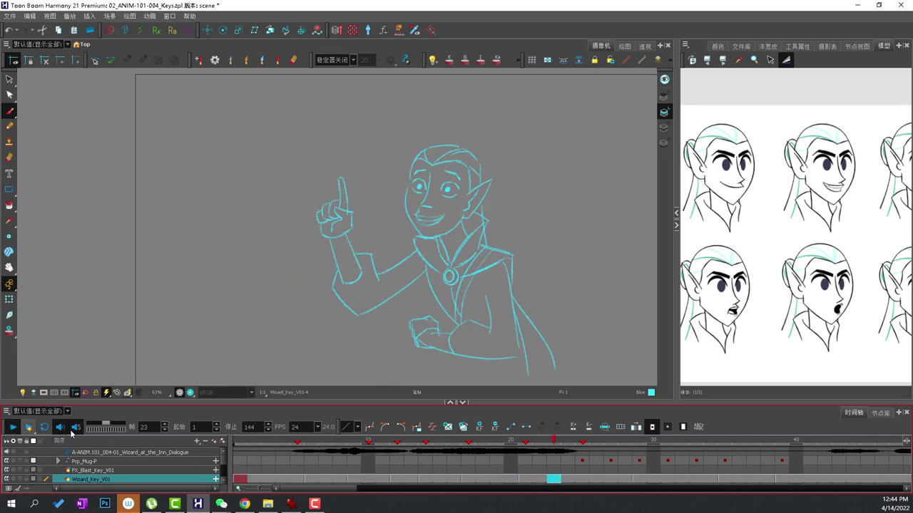
pyautogui.click(246, 443)
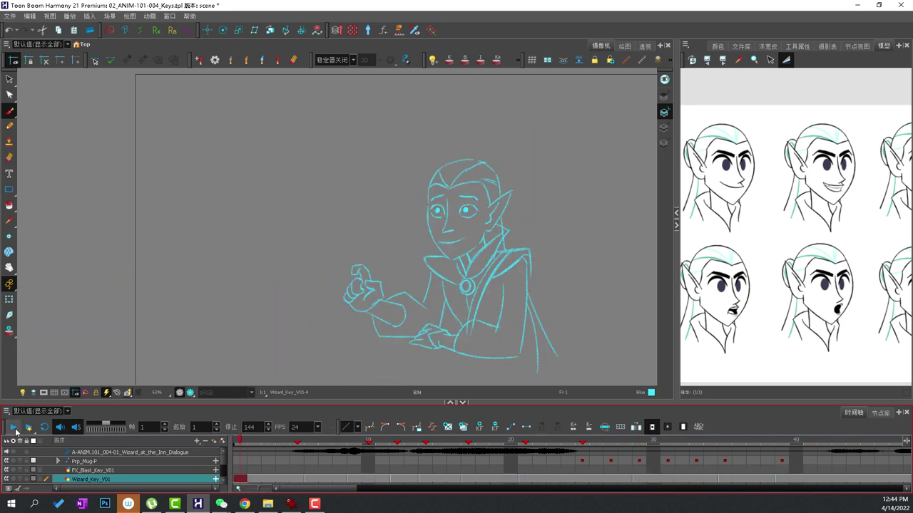
# Step: Step between frames 11, 12 and 14 to examine the timing of the open and closed mouths
pyautogui.moveTo(326, 443)
pyautogui.mouseDown()
pyautogui.moveTo(433, 440)
pyautogui.moveTo(397, 445)
pyautogui.mouseUp()
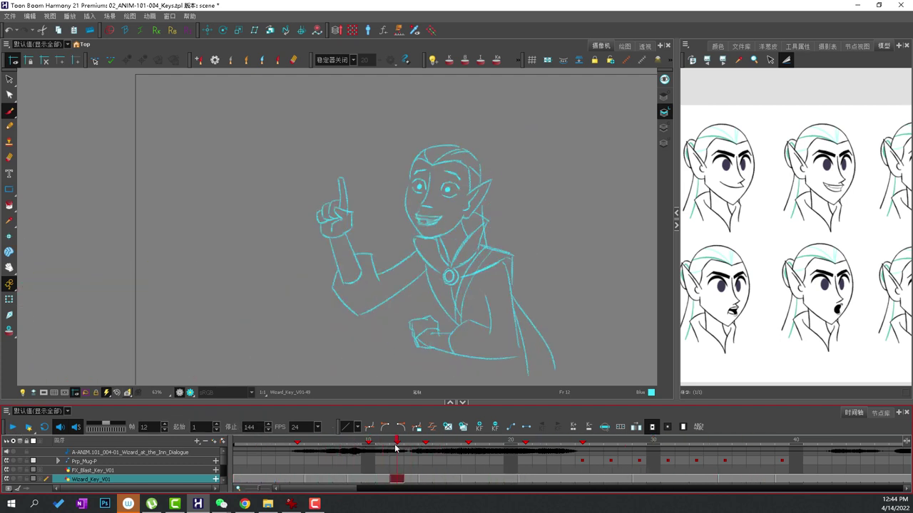
pyautogui.click(386, 478)
pyautogui.moveTo(397, 442)
pyautogui.mouseDown()
pyautogui.moveTo(351, 442)
pyautogui.moveTo(425, 444)
pyautogui.moveTo(368, 448)
pyautogui.moveTo(383, 449)
pyautogui.mouseUp()
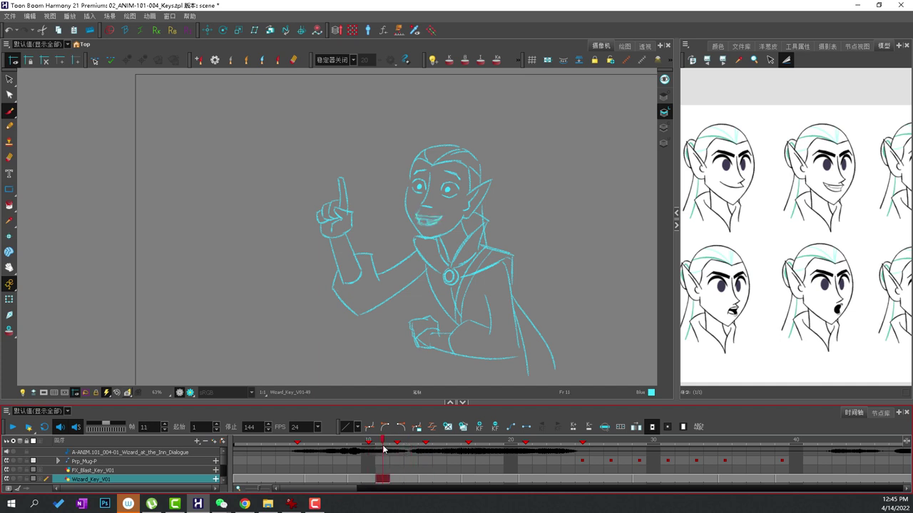
pyautogui.click(425, 478)
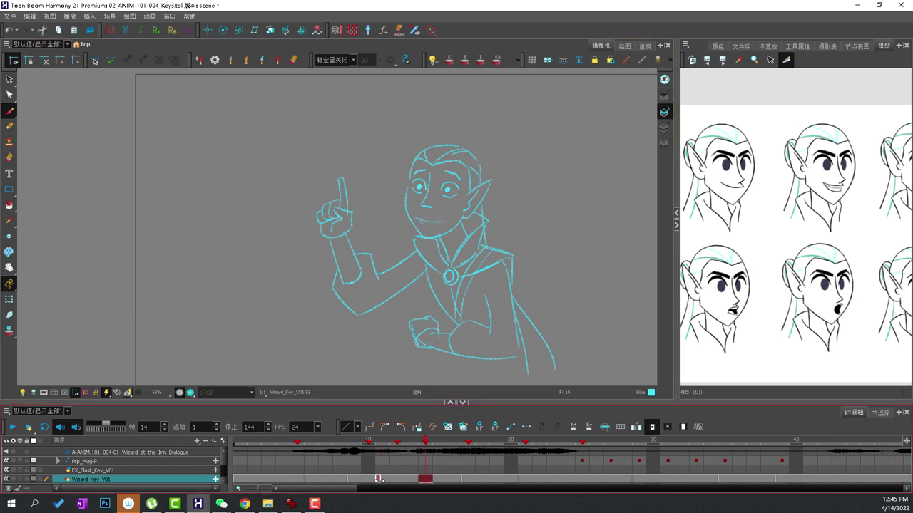
pyautogui.moveTo(377, 478); pyautogui.dragTo(387, 481)
pyautogui.click(425, 479)
# Step: Enlarge the timeline and show the Wizard_Key_V01 drawing thumbnails to inspect the exposures, then restore the compact layout at frame 14
pyautogui.moveTo(420, 403); pyautogui.dragTo(428, 369)
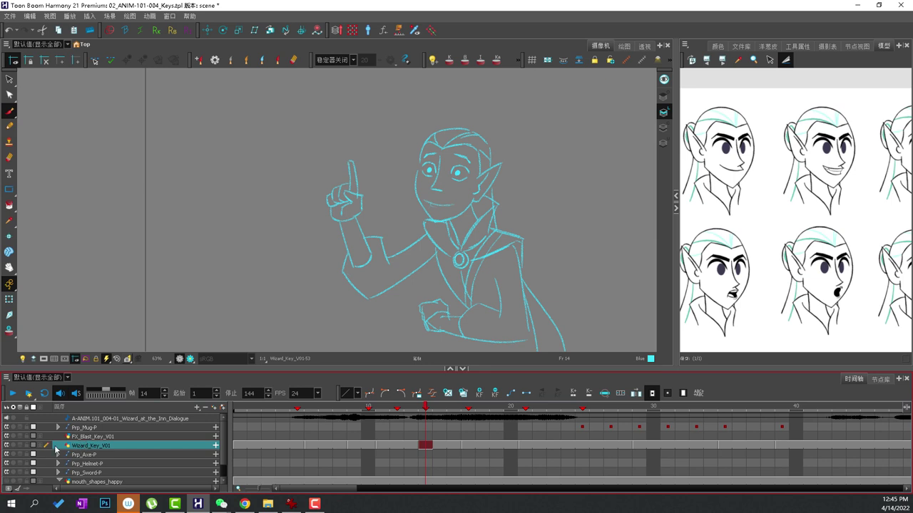
pyautogui.click(40, 445)
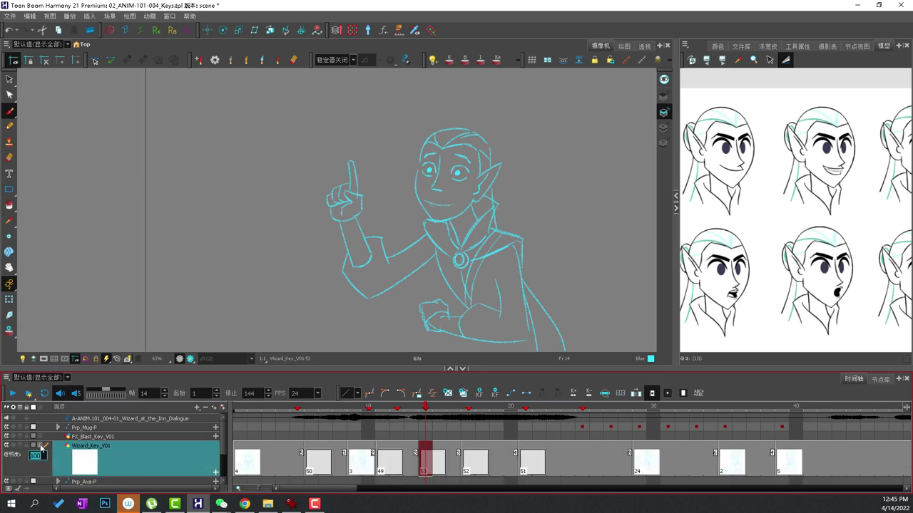
pyautogui.click(450, 463)
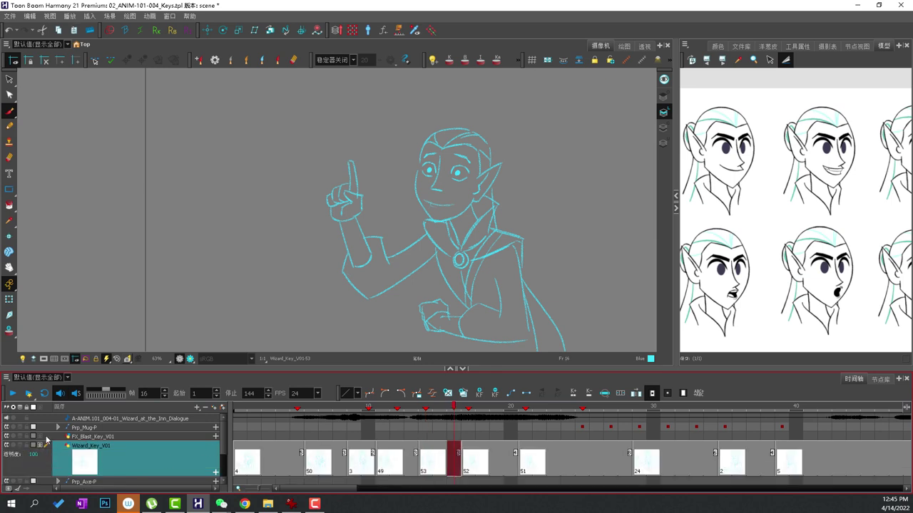
pyautogui.click(39, 447)
pyautogui.moveTo(436, 409)
pyautogui.mouseDown()
pyautogui.moveTo(398, 410)
pyautogui.moveTo(422, 408)
pyautogui.mouseUp()
pyautogui.moveTo(435, 368); pyautogui.dragTo(435, 388)
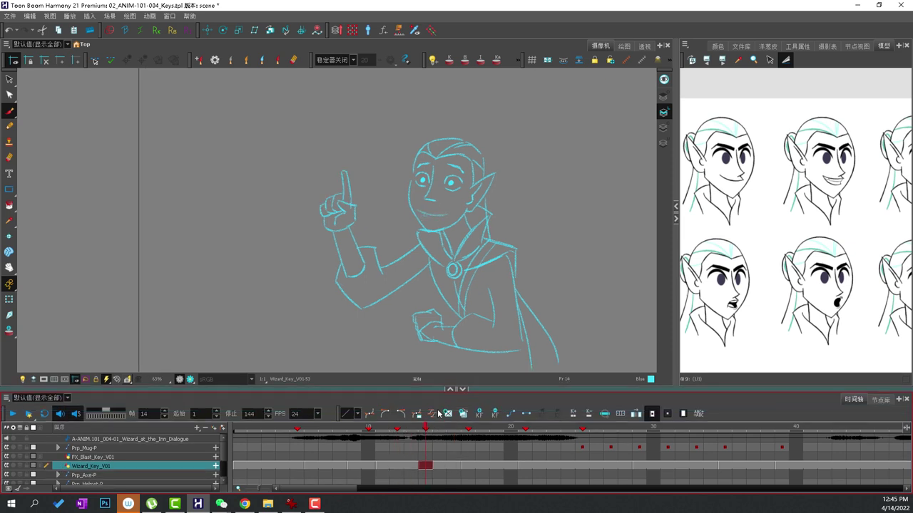
# Step: Clear the Wizard_Key_V01 drawing exposures from frames 11 to 13
pyautogui.moveTo(419, 428)
pyautogui.mouseDown()
pyautogui.moveTo(410, 427)
pyautogui.moveTo(586, 422)
pyautogui.moveTo(383, 413)
pyautogui.moveTo(356, 399)
pyautogui.moveTo(397, 400)
pyautogui.mouseUp()
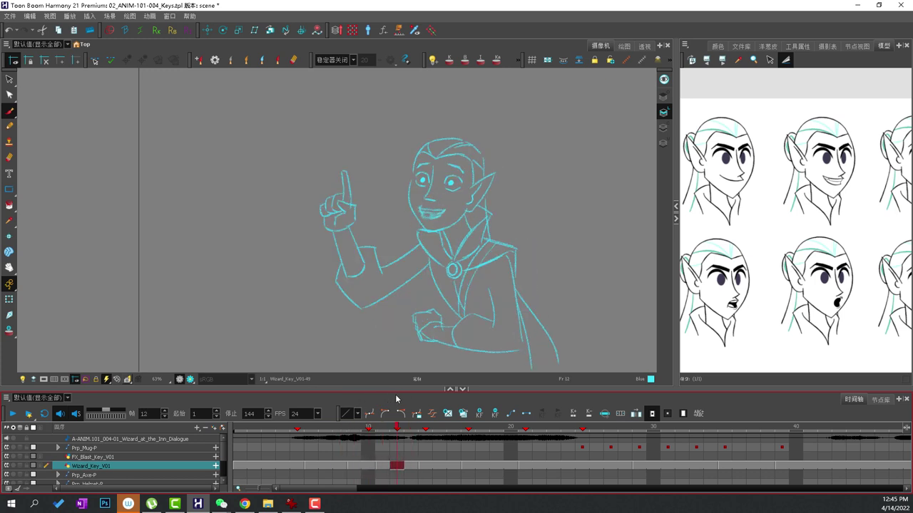
pyautogui.moveTo(389, 466); pyautogui.dragTo(414, 468)
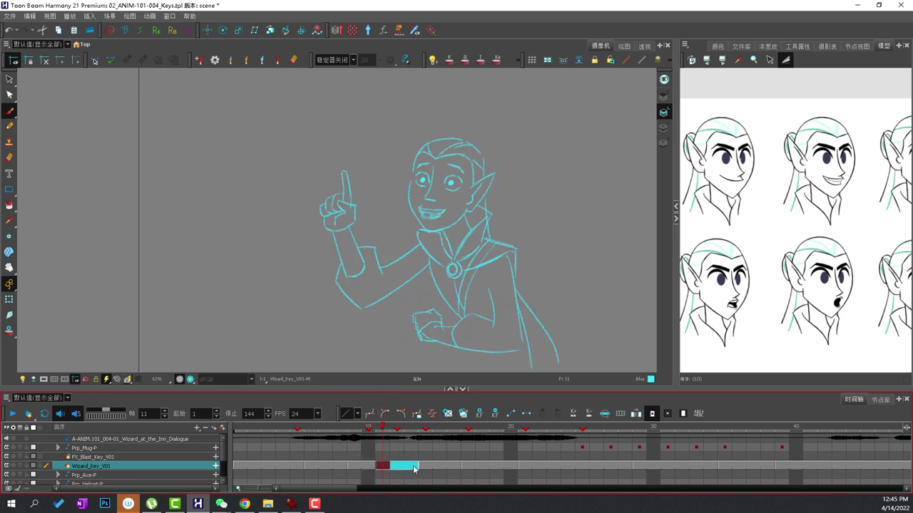
pyautogui.press('Delete')
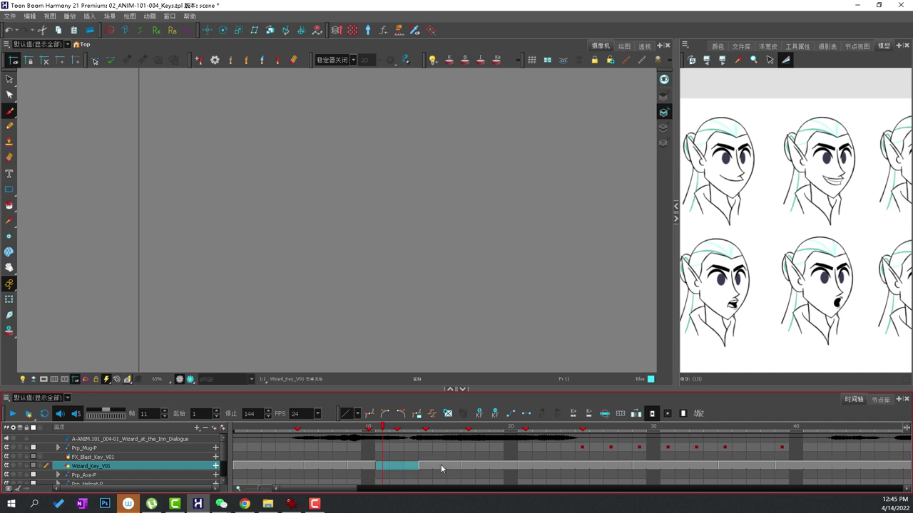
pyautogui.click(425, 465)
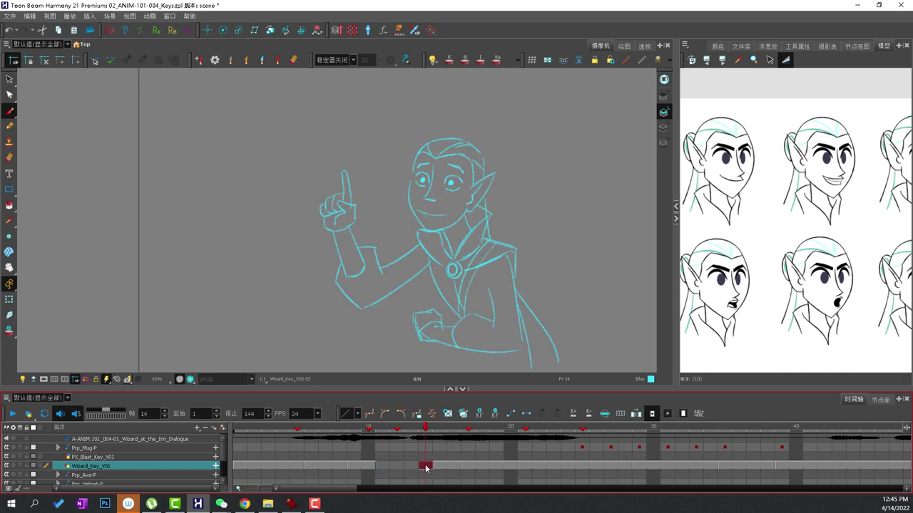
# Step: Expose the closed-smile drawing on the cleared frames from 11 to 13 and substitute the open-mouth drawing at frame 14
pyautogui.moveTo(420, 466); pyautogui.dragTo(385, 469)
pyautogui.click(421, 467)
pyautogui.press('[')
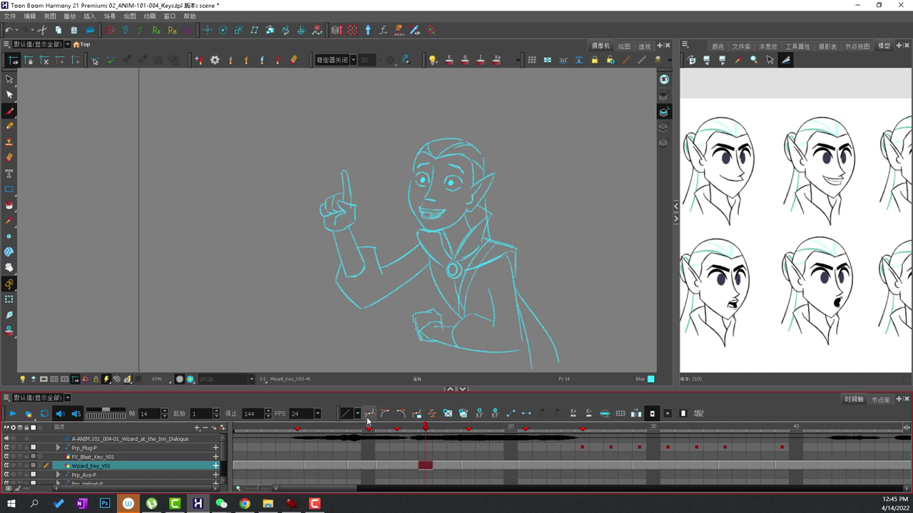
pyautogui.press('[')
pyautogui.moveTo(354, 429)
pyautogui.mouseDown()
pyautogui.moveTo(613, 428)
pyautogui.moveTo(377, 429)
pyautogui.moveTo(397, 429)
pyautogui.mouseUp()
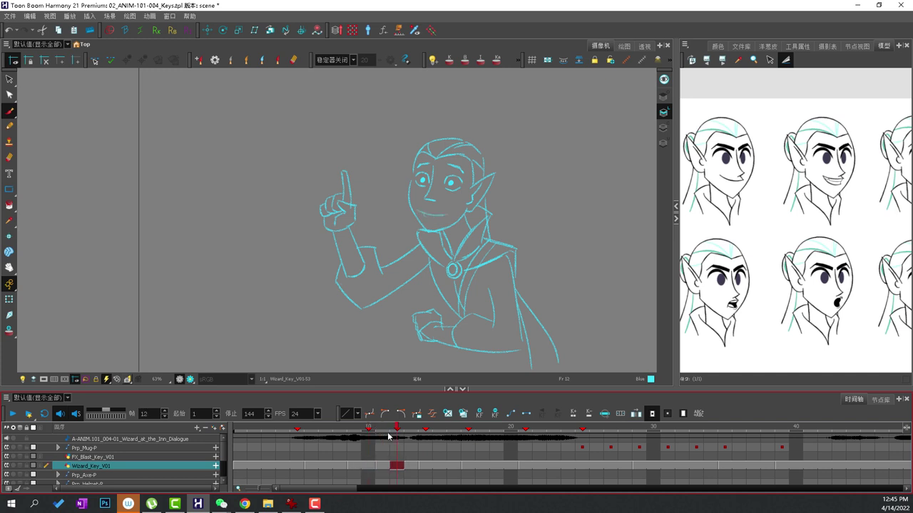
pyautogui.click(397, 466)
pyautogui.press(']')
pyautogui.click(397, 465)
pyautogui.press('[')
# Step: Play the scene from frame 1 repeatedly to check the retimed closed and open mouths
pyautogui.moveTo(290, 428); pyautogui.dragTo(166, 428)
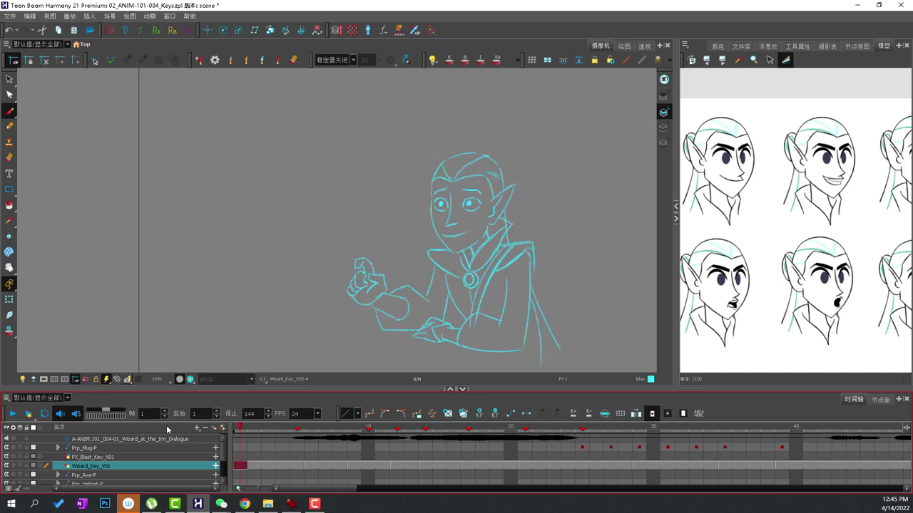
pyautogui.click(14, 414)
pyautogui.click(18, 415)
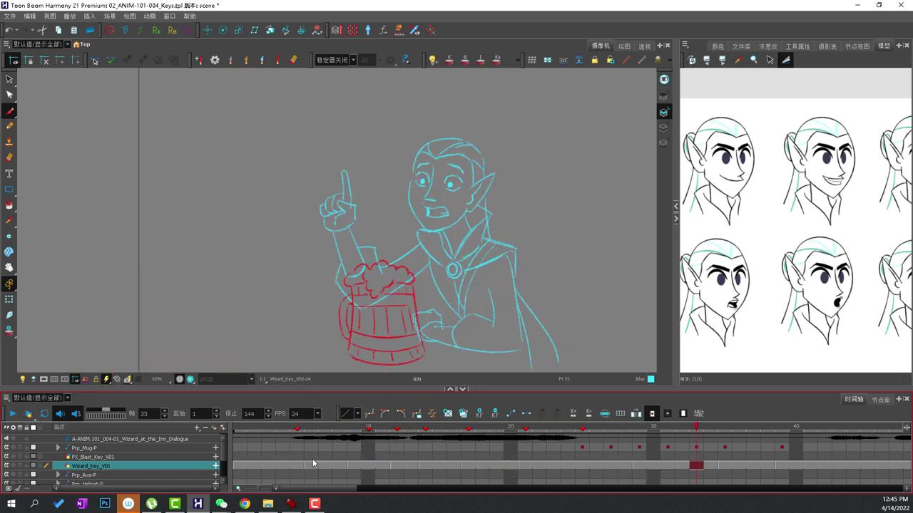
pyautogui.moveTo(278, 430); pyautogui.dragTo(221, 428)
pyautogui.click(15, 415)
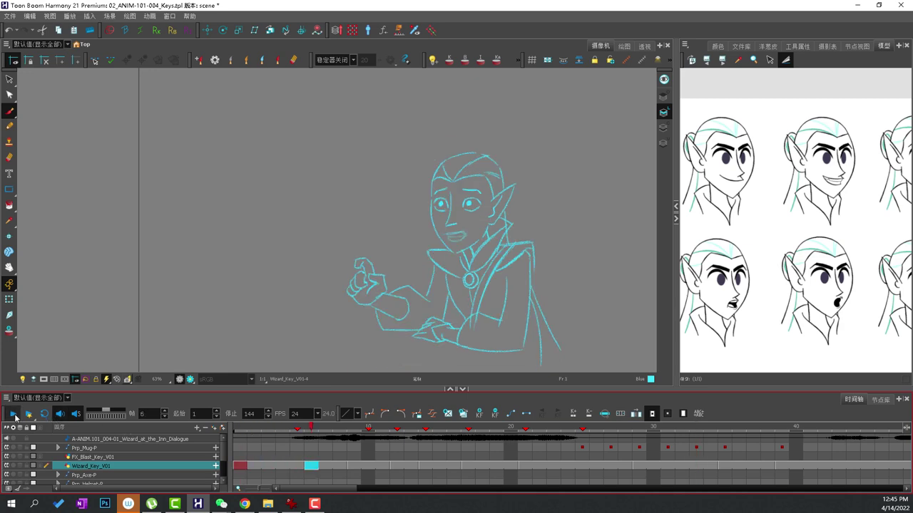
pyautogui.moveTo(262, 427); pyautogui.dragTo(208, 427)
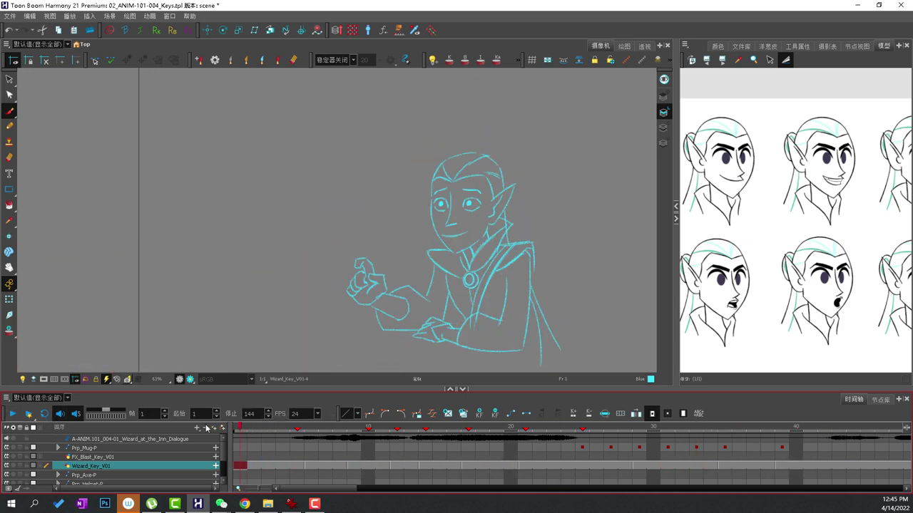
pyautogui.click(12, 414)
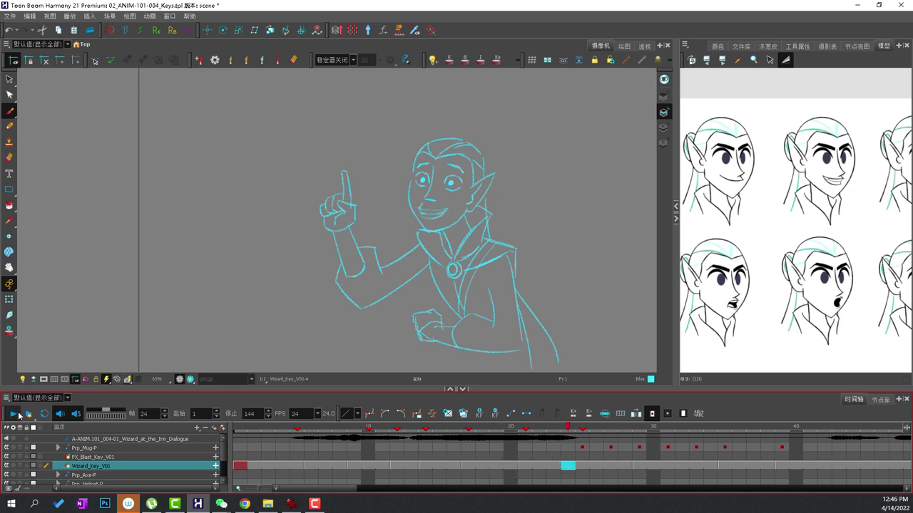
# Step: Erase the inner detail of the open mouth on frame 19 and brush a single teeth line across it
pyautogui.moveTo(252, 430)
pyautogui.mouseDown()
pyautogui.moveTo(512, 422)
pyautogui.moveTo(339, 421)
pyautogui.moveTo(503, 417)
pyautogui.mouseUp()
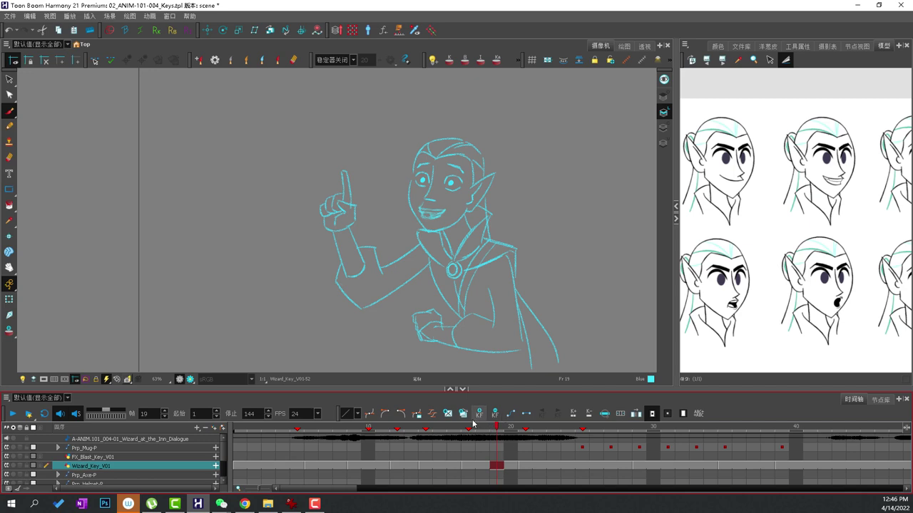
pyautogui.scroll(4, 435, 210)
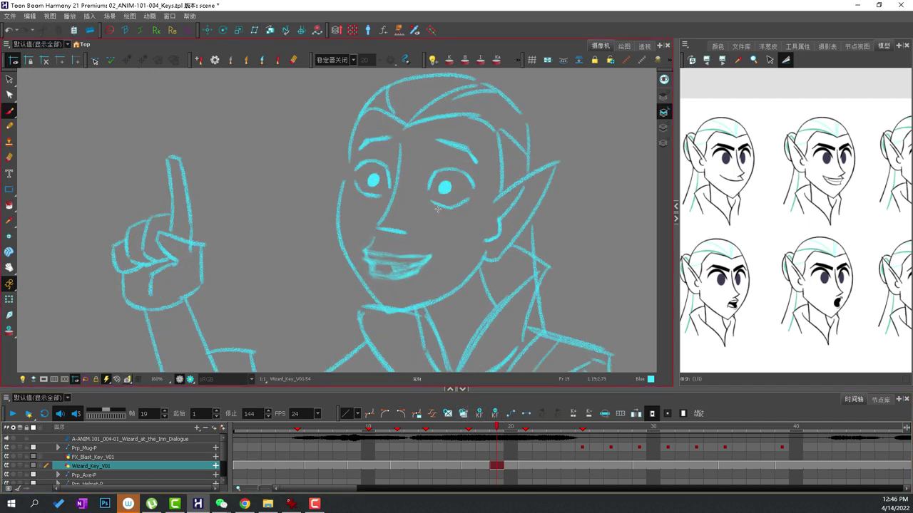
pyautogui.hotkey('alt', 'e')
pyautogui.moveTo(367, 262)
pyautogui.mouseDown()
pyautogui.moveTo(407, 267)
pyautogui.moveTo(373, 266)
pyautogui.mouseUp()
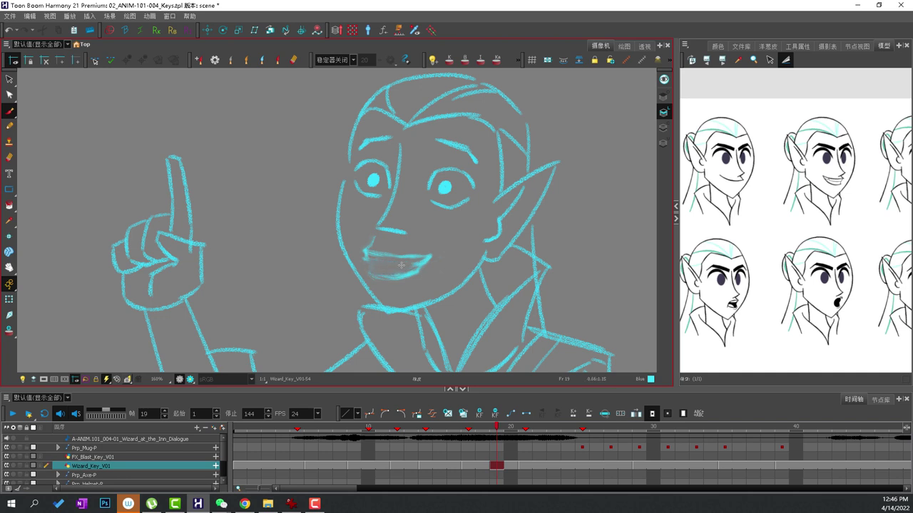
pyautogui.hotkey('alt', 'b')
pyautogui.moveTo(379, 264); pyautogui.dragTo(422, 264)
pyautogui.moveTo(420, 268); pyautogui.dragTo(408, 264)
# Step: Rework the frame 21 mouth into a wide toothy smile with a clearer lower edge and corner creases
pyautogui.click(517, 440)
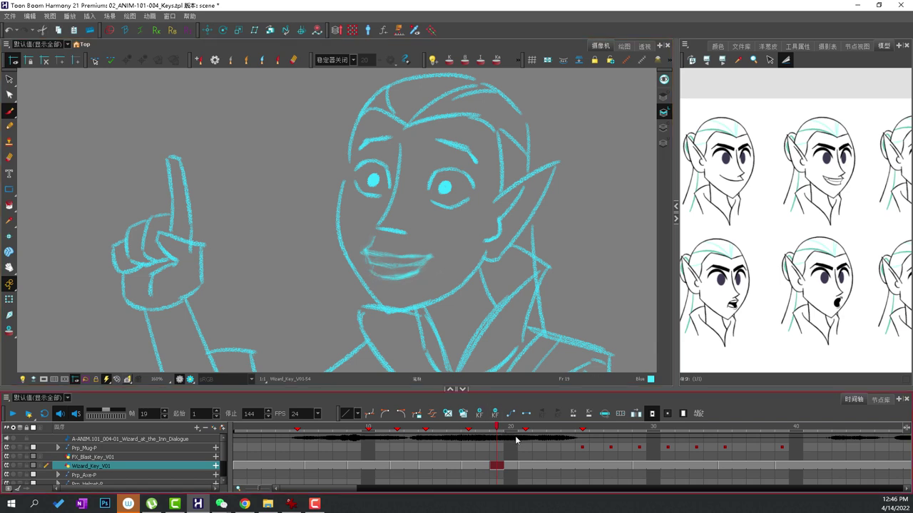
pyautogui.moveTo(503, 430); pyautogui.dragTo(528, 428)
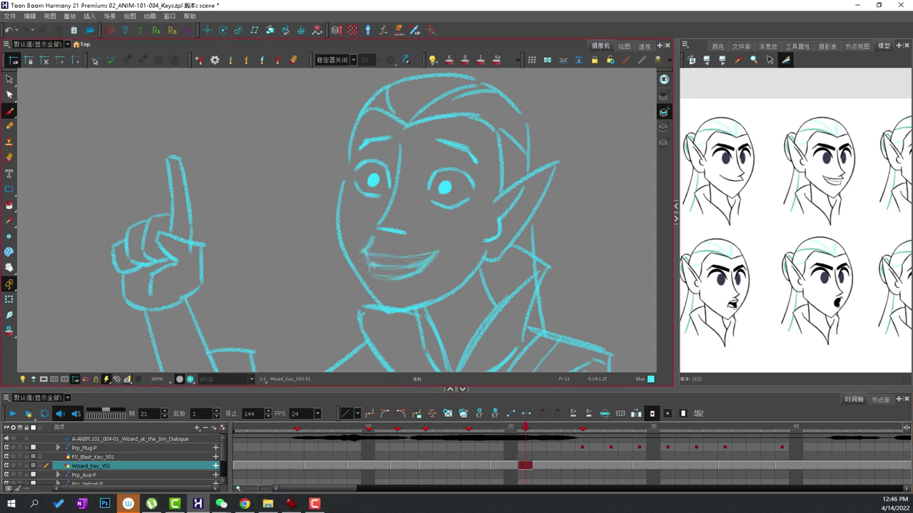
pyautogui.moveTo(376, 271)
pyautogui.mouseDown()
pyautogui.moveTo(413, 276)
pyautogui.moveTo(440, 261)
pyautogui.mouseUp()
pyautogui.moveTo(371, 236); pyautogui.dragTo(364, 245)
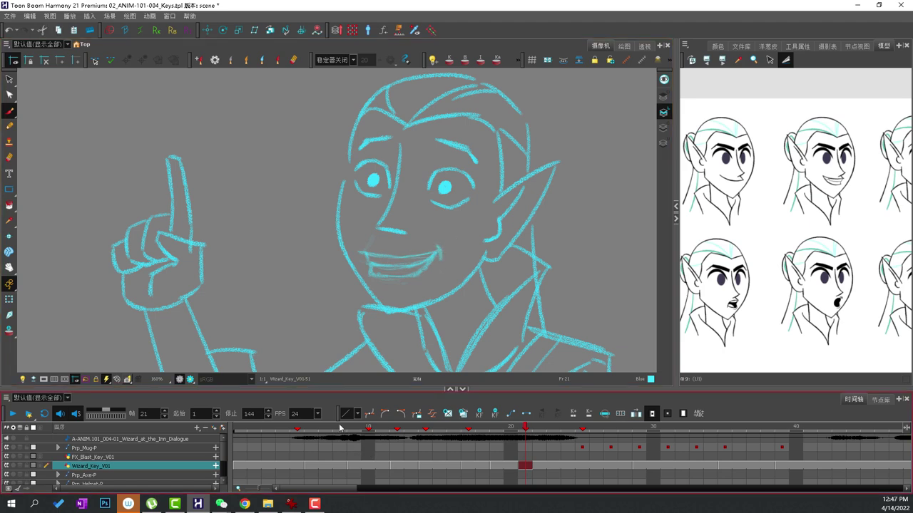
# Step: Select the toothy mouth on the frame 28 drawing and narrow it slightly
pyautogui.moveTo(437, 427)
pyautogui.mouseDown()
pyautogui.moveTo(610, 426)
pyautogui.moveTo(631, 396)
pyautogui.moveTo(646, 395)
pyautogui.moveTo(620, 403)
pyautogui.mouseUp()
pyautogui.press('.')
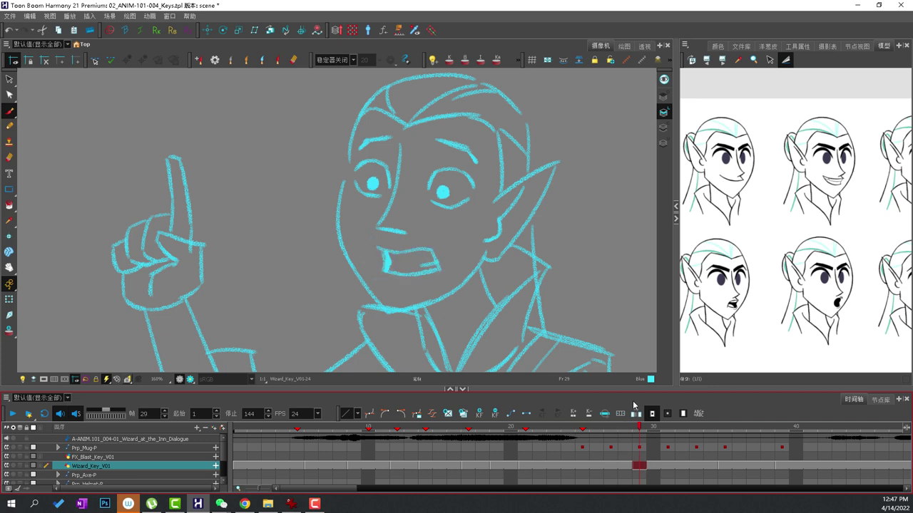
pyautogui.press(',')
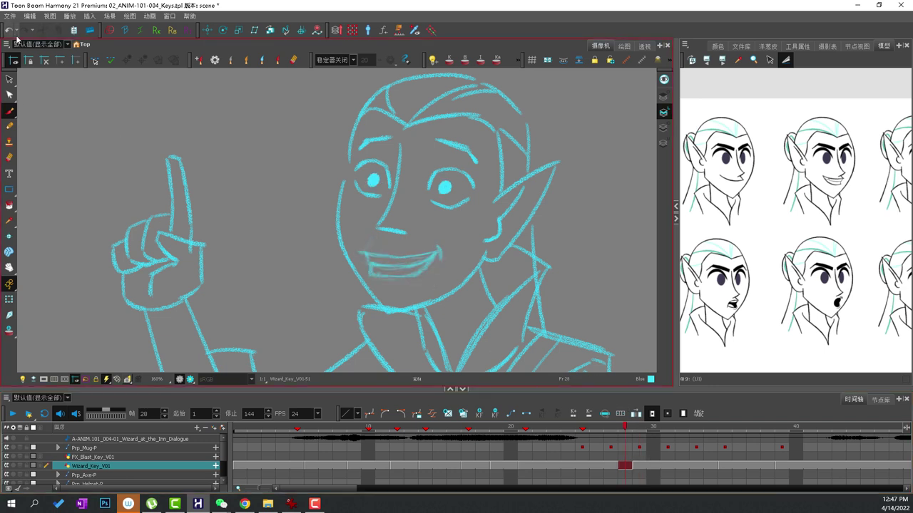
pyautogui.click(9, 80)
pyautogui.moveTo(451, 239)
pyautogui.mouseDown()
pyautogui.moveTo(392, 236)
pyautogui.moveTo(370, 265)
pyautogui.moveTo(358, 258)
pyautogui.mouseUp()
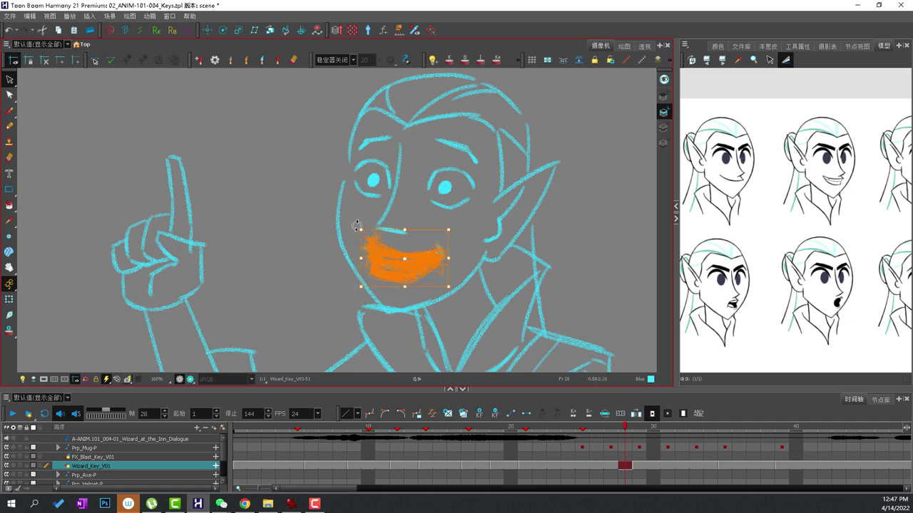
pyautogui.press('Delete')
pyautogui.press(',')
pyautogui.press(',')
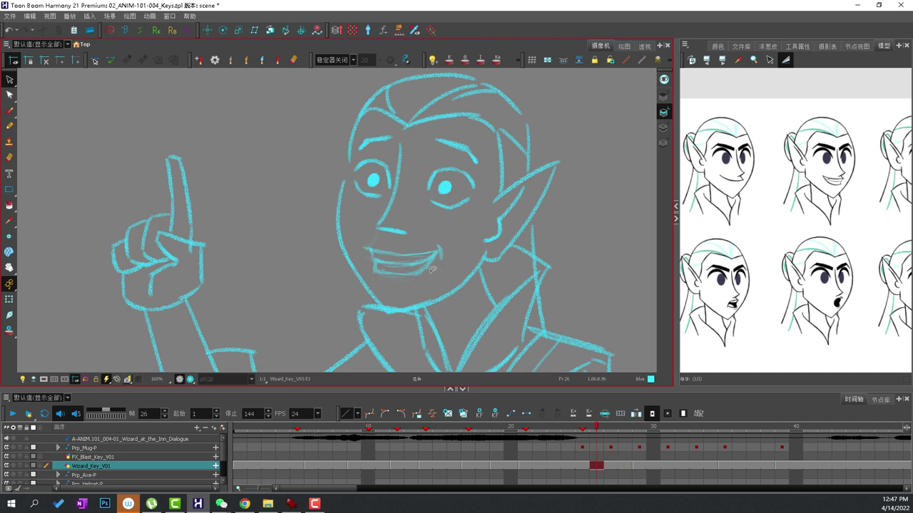
# Step: Compare frame 28 with frame 29 and fine-tune the width of frame 28's smile to suit the following mouth
pyautogui.press('.')
pyautogui.press('.')
pyautogui.press('.')
pyautogui.press(',')
pyautogui.press('.')
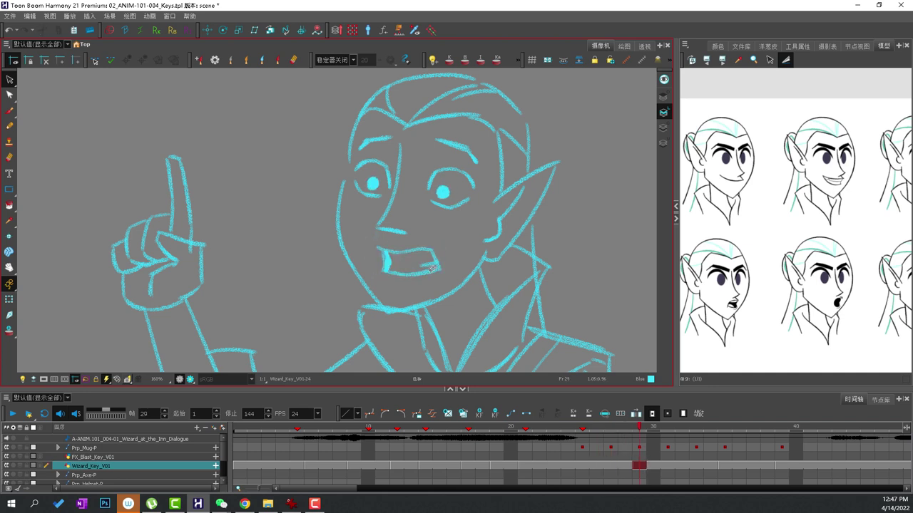
pyautogui.press(',')
pyautogui.press('.')
pyautogui.press(',')
pyautogui.press(',')
pyautogui.press('.')
pyautogui.press(',')
pyautogui.moveTo(456, 242)
pyautogui.mouseDown()
pyautogui.moveTo(358, 242)
pyautogui.moveTo(424, 274)
pyautogui.moveTo(448, 238)
pyautogui.mouseUp()
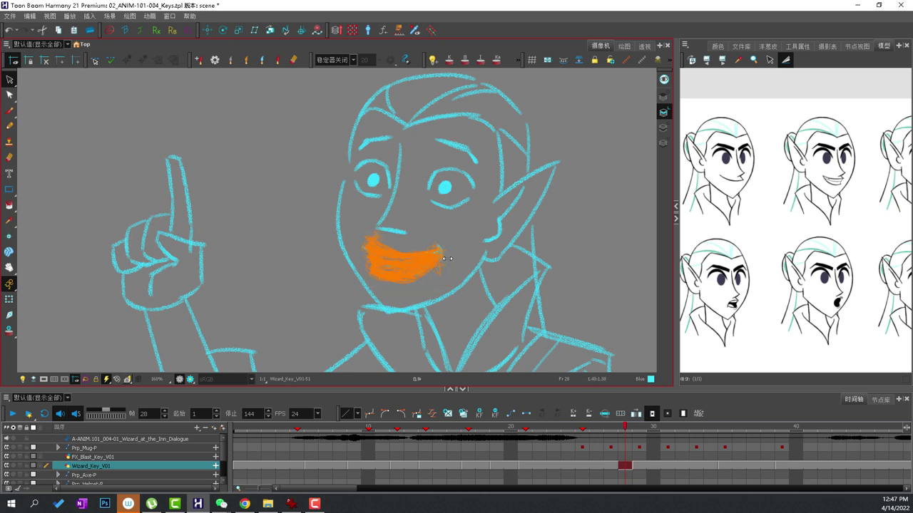
pyautogui.click(474, 228)
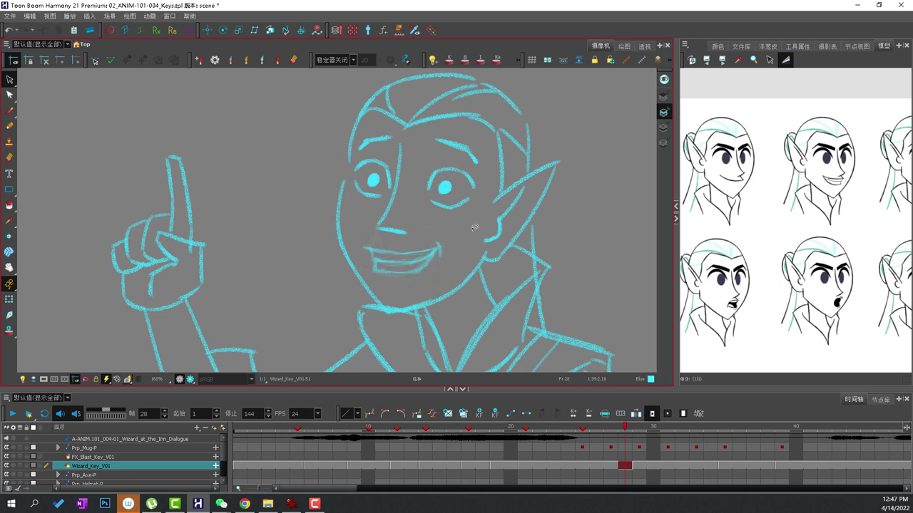
# Step: Compare the mouths back to frame 20 and nudge the frame 20 mouth slightly to line up with its neighbours
pyautogui.press('.')
pyautogui.press(',')
pyautogui.press(',')
pyautogui.press(',')
pyautogui.press(',')
pyautogui.press(',')
pyautogui.press(',')
pyautogui.press(',')
pyautogui.press(',')
pyautogui.press(',')
pyautogui.press(',')
pyautogui.press('.')
pyautogui.press('.')
pyautogui.press(',')
pyautogui.moveTo(448, 239)
pyautogui.mouseDown()
pyautogui.moveTo(375, 235)
pyautogui.moveTo(366, 253)
pyautogui.moveTo(430, 261)
pyautogui.mouseUp()
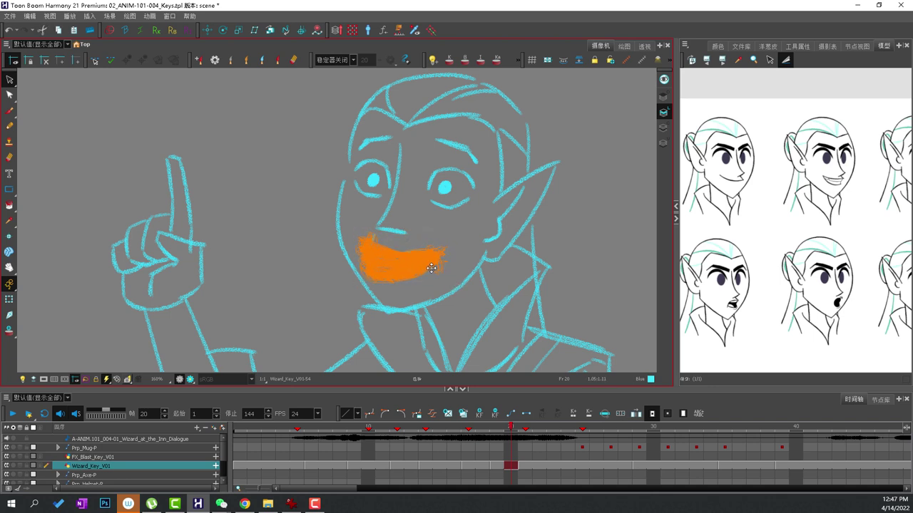
pyautogui.click(468, 236)
# Step: Check frames 18 to 20 against each other and shift the open mouth on the frame 18 drawing slightly
pyautogui.press('.')
pyautogui.press(',')
pyautogui.press(',')
pyautogui.press(',')
pyautogui.press(',')
pyautogui.press(',')
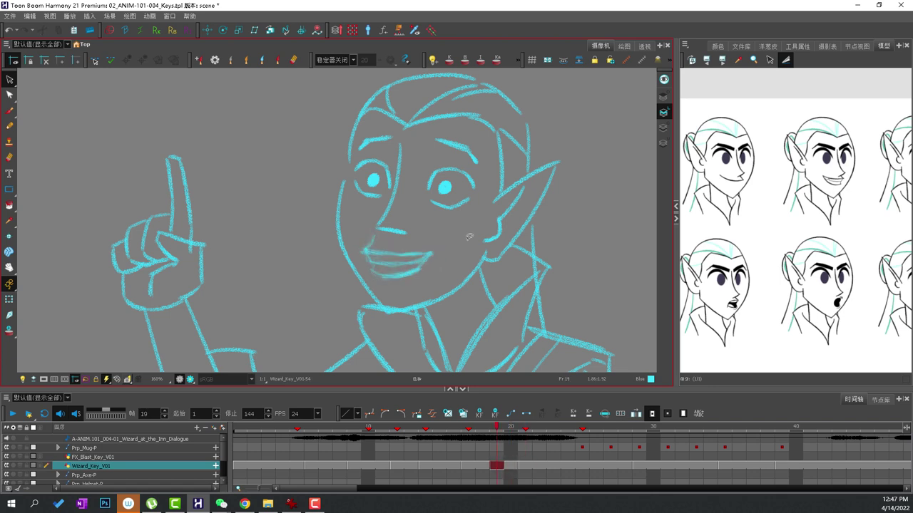
pyautogui.press('.')
pyautogui.press('.')
pyautogui.press('.')
pyautogui.press(',')
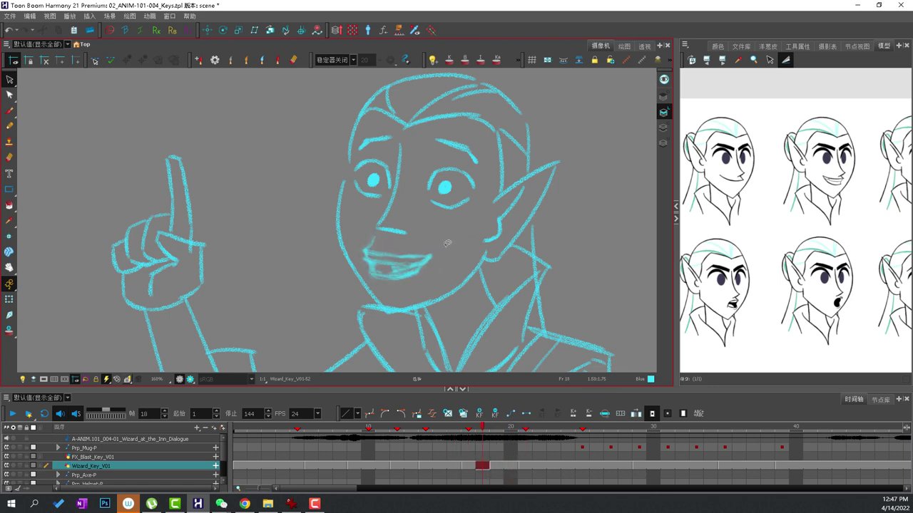
pyautogui.moveTo(448, 242)
pyautogui.mouseDown()
pyautogui.moveTo(374, 238)
pyautogui.moveTo(389, 274)
pyautogui.moveTo(427, 274)
pyautogui.moveTo(433, 259)
pyautogui.mouseUp()
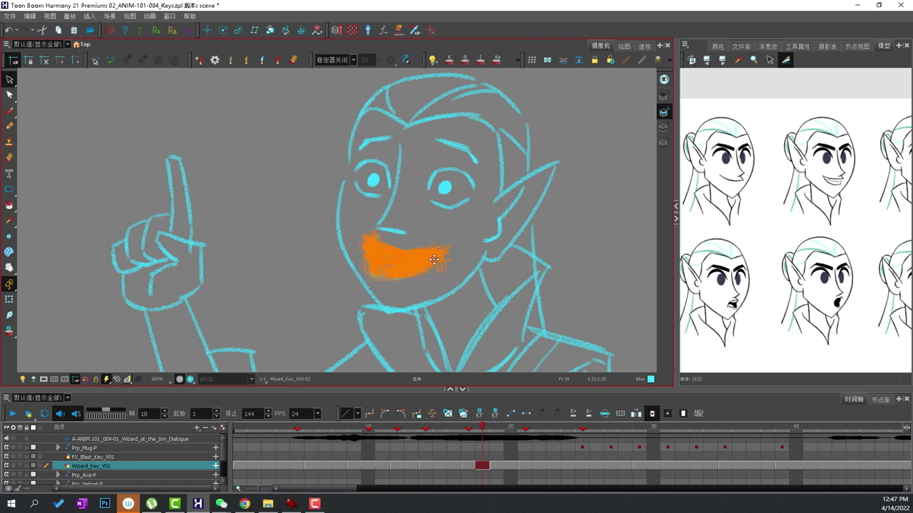
# Step: Compare frames 16 and 17 and reselect the mouth on frame 17 to fine-tune its placement
pyautogui.press(',')
pyautogui.press(',')
pyautogui.press(',')
pyautogui.press(',')
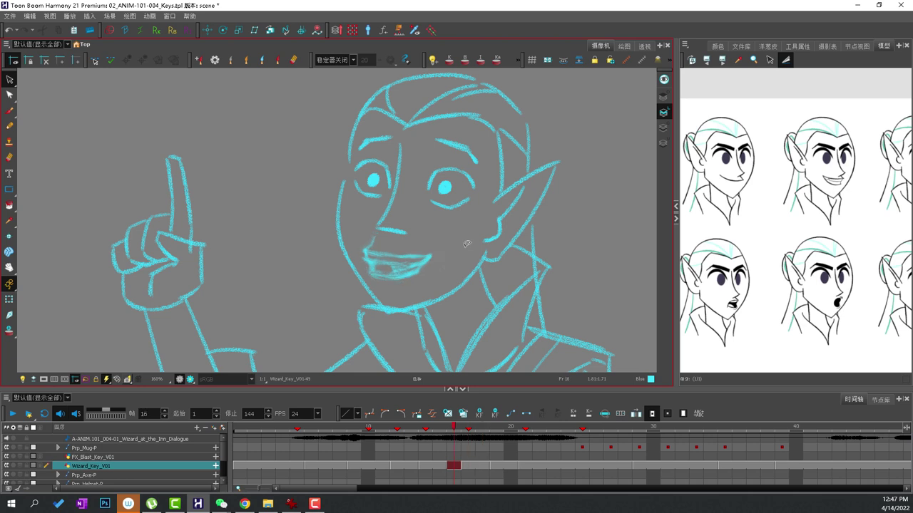
pyautogui.press('.')
pyautogui.press('.')
pyautogui.press('.')
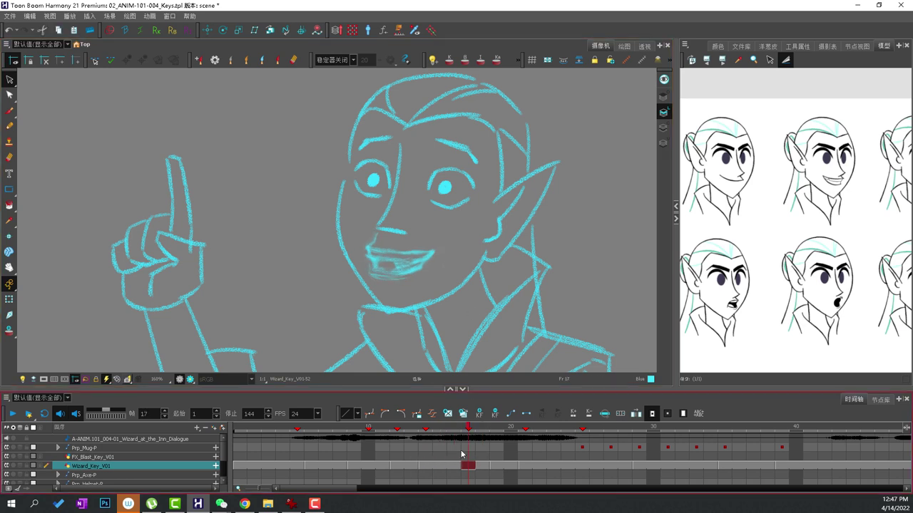
pyautogui.click(433, 258)
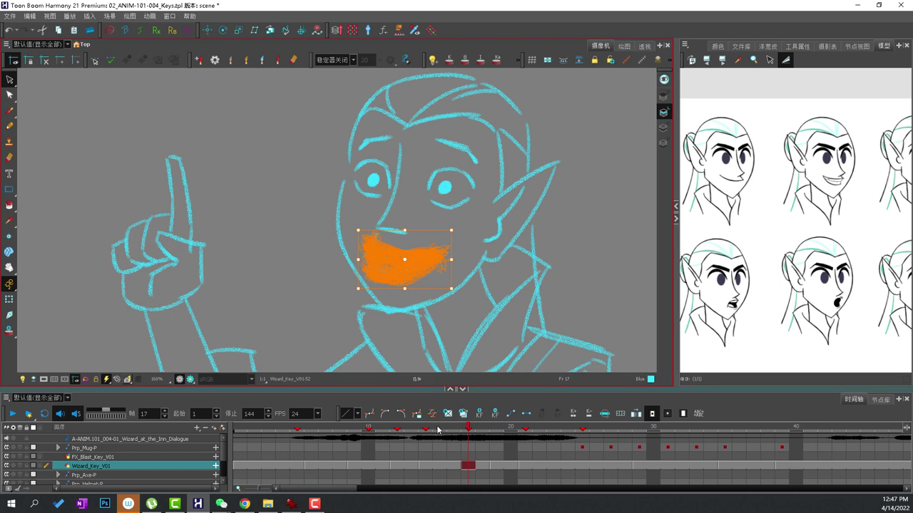
# Step: Select the whole open mouth on the frame 14 drawing and shift it slightly toward the ear
pyautogui.press(',')
pyautogui.press(',')
pyautogui.press(',')
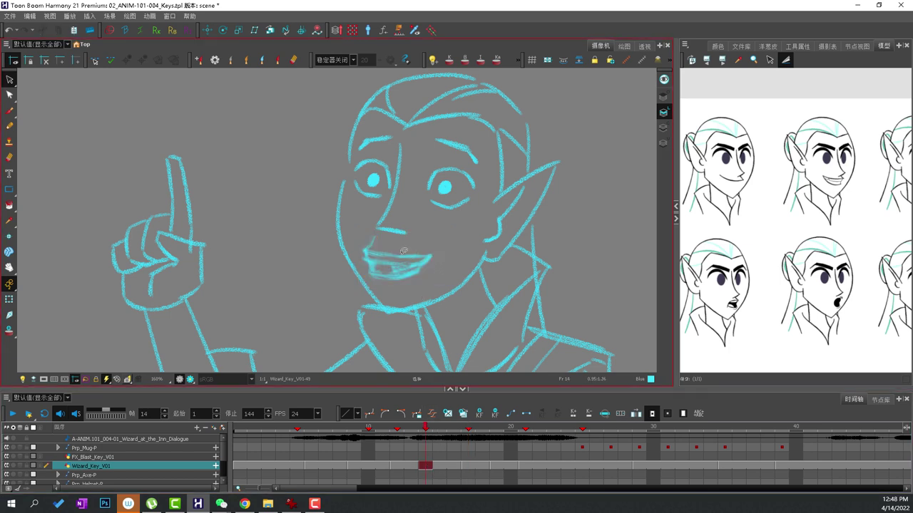
pyautogui.click(411, 272)
pyautogui.press('Delete')
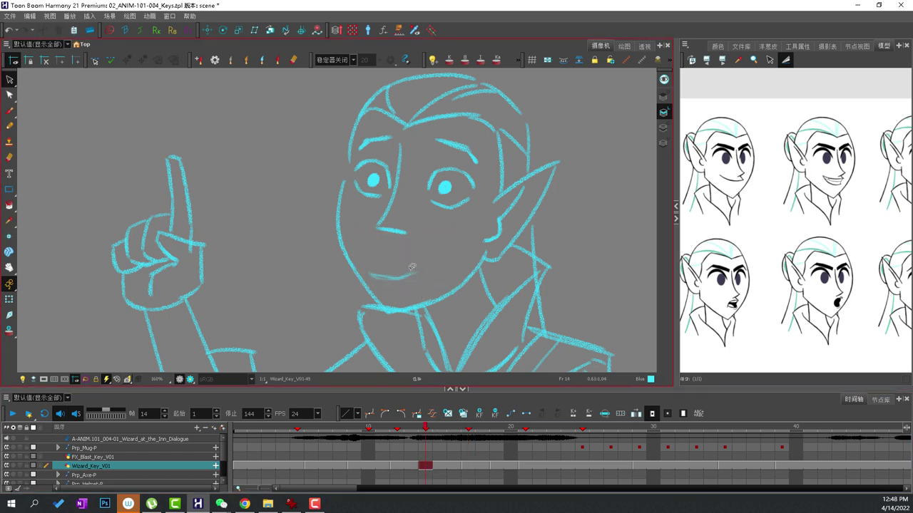
pyautogui.moveTo(411, 262); pyautogui.dragTo(401, 283)
pyautogui.press('Delete')
pyautogui.click(401, 282)
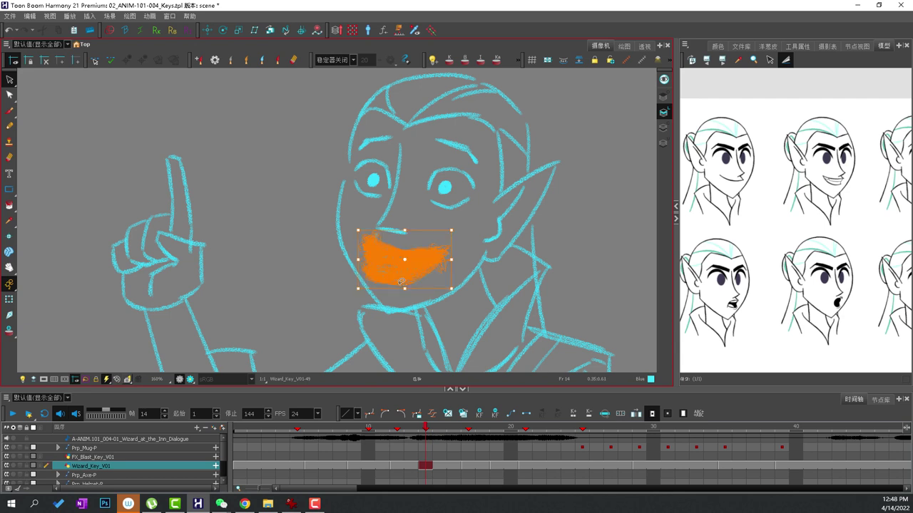
pyautogui.click(463, 256)
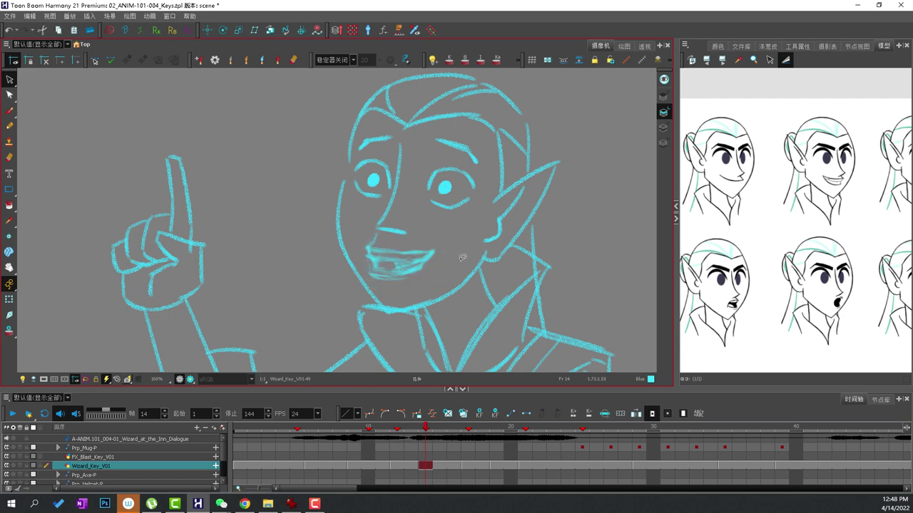
# Step: Clean up the round open mouth on the frame 9 drawing and shade the closed lips on frame 7 with the Brush
pyautogui.click(385, 429)
pyautogui.moveTo(405, 428)
pyautogui.mouseDown()
pyautogui.moveTo(551, 404)
pyautogui.moveTo(332, 403)
pyautogui.moveTo(549, 389)
pyautogui.moveTo(282, 392)
pyautogui.moveTo(373, 392)
pyautogui.moveTo(338, 396)
pyautogui.moveTo(348, 397)
pyautogui.mouseUp()
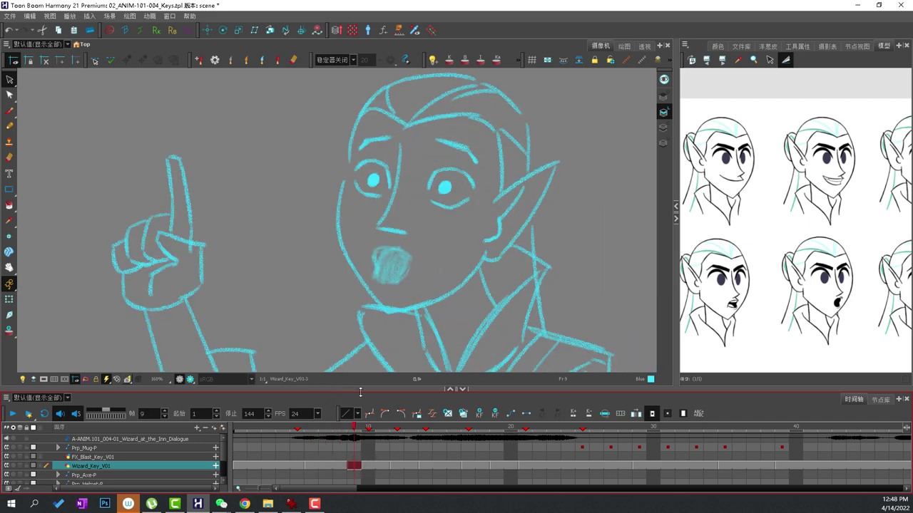
pyautogui.click(220, 192)
pyautogui.click(9, 111)
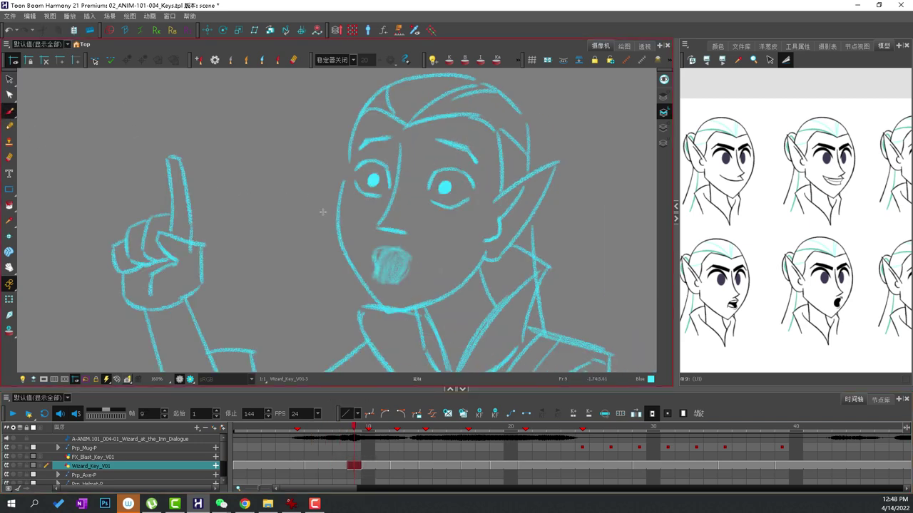
pyautogui.moveTo(378, 251)
pyautogui.mouseDown()
pyautogui.moveTo(403, 252)
pyautogui.moveTo(391, 277)
pyautogui.moveTo(401, 265)
pyautogui.moveTo(383, 257)
pyautogui.moveTo(395, 276)
pyautogui.mouseUp()
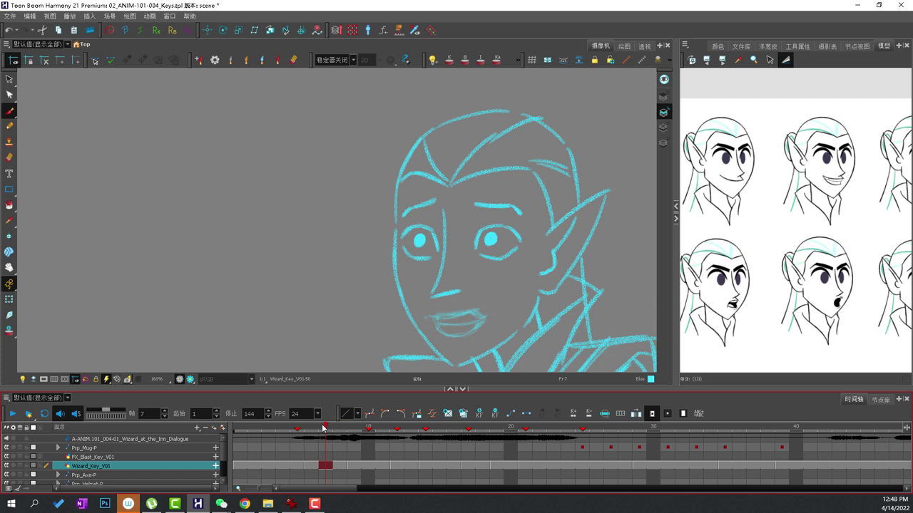
pyautogui.scroll(-3, 435, 245)
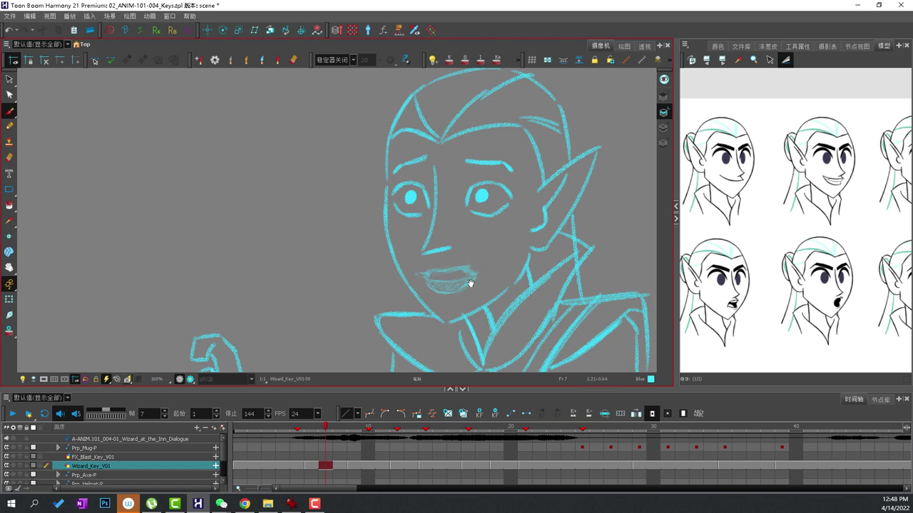
pyautogui.moveTo(470, 284); pyautogui.dragTo(436, 271)
# Step: Delete the rough open mouth on the frame 17 drawing and redraw it with the Brush, using onion skin of the neighbouring drawings
pyautogui.moveTo(342, 427); pyautogui.dragTo(439, 433)
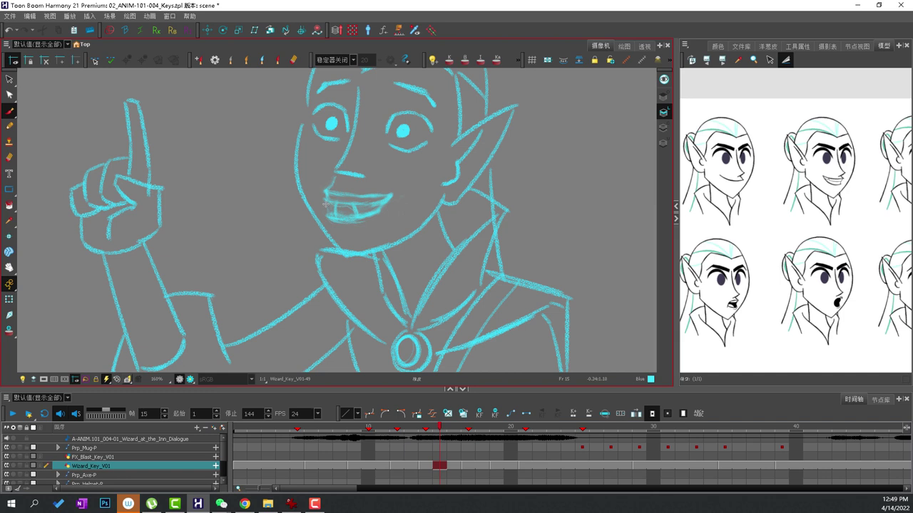
pyautogui.moveTo(453, 430)
pyautogui.mouseDown()
pyautogui.moveTo(494, 430)
pyautogui.moveTo(439, 430)
pyautogui.moveTo(467, 430)
pyautogui.mouseUp()
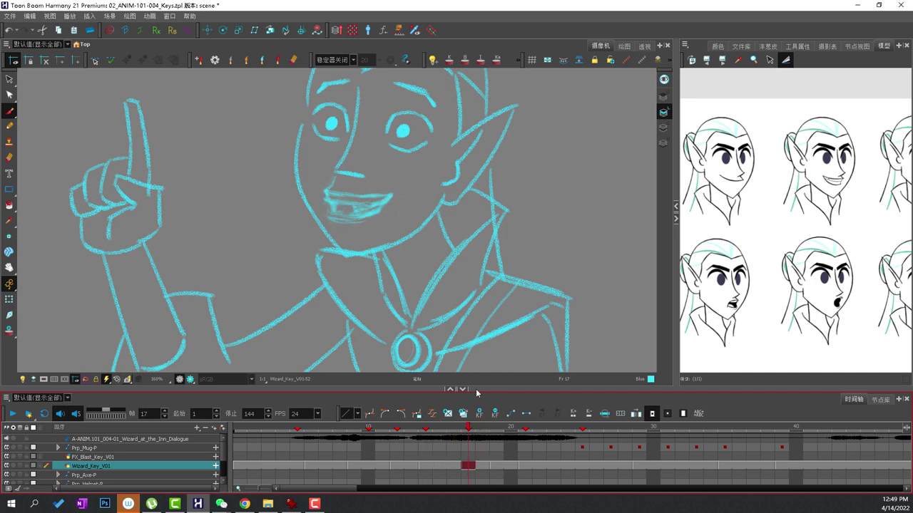
pyautogui.click(9, 79)
pyautogui.moveTo(325, 183); pyautogui.dragTo(357, 195)
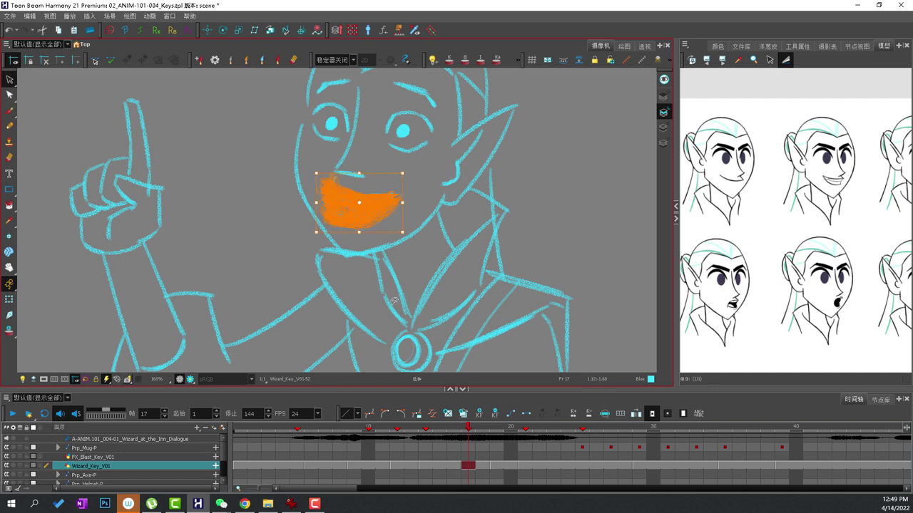
pyautogui.press('Delete')
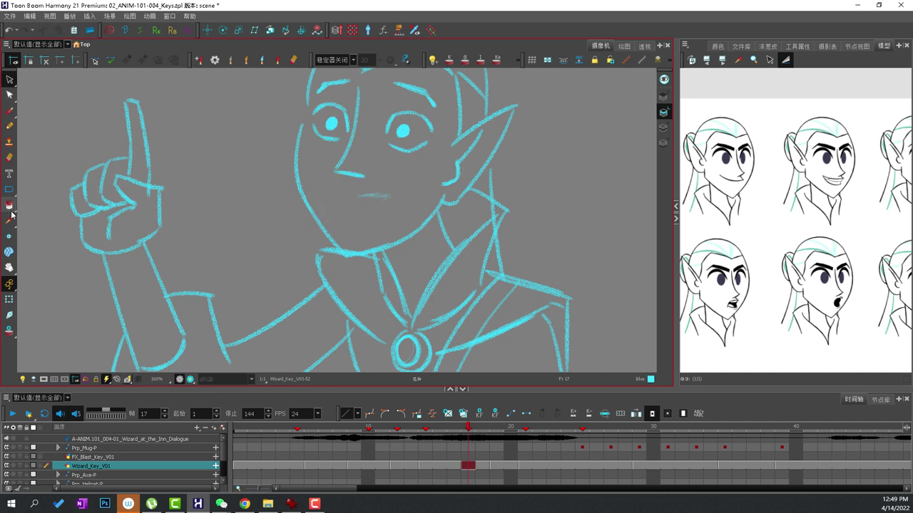
pyautogui.click(9, 111)
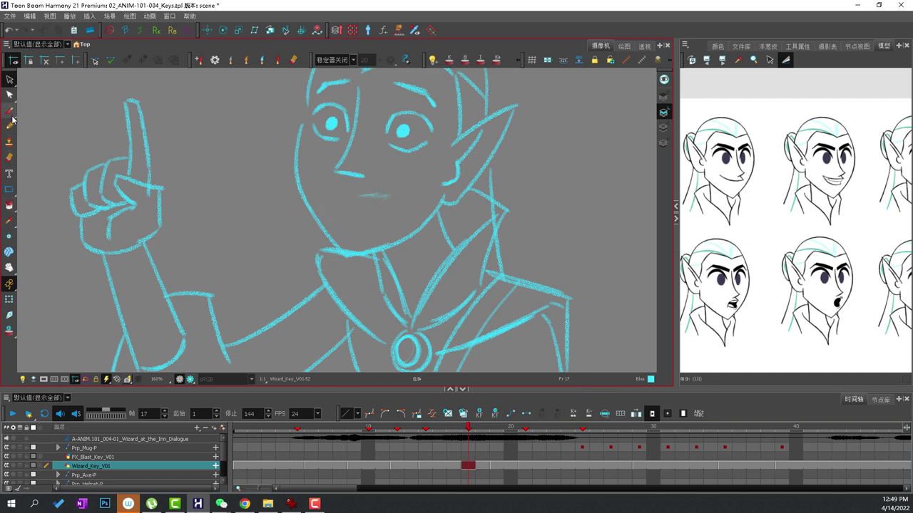
pyautogui.click(9, 331)
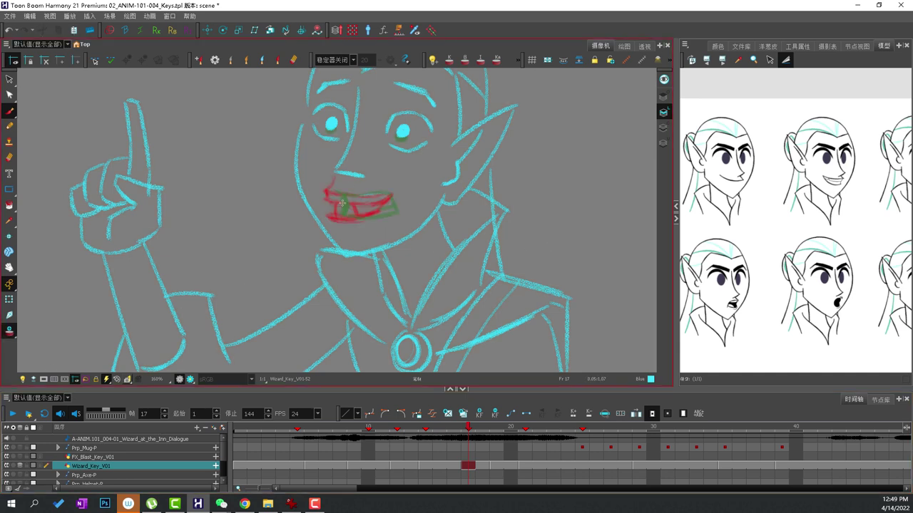
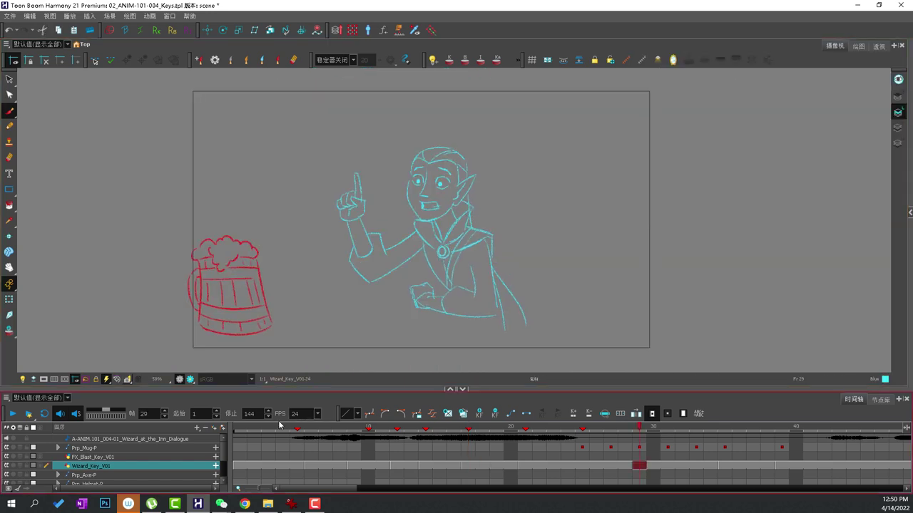
# Step: Play the animation with sound from frame 1 several times to check the lip-sync mouths, and return to frame 1
pyautogui.click(240, 427)
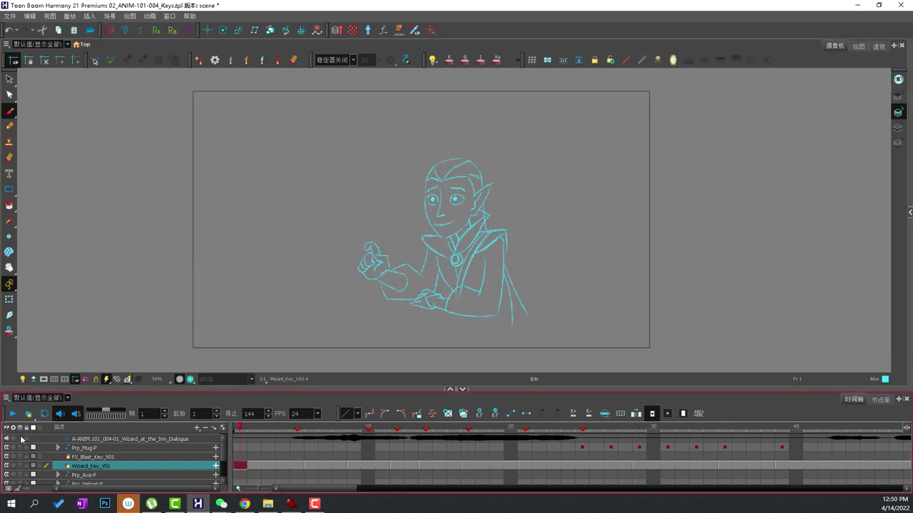
pyautogui.click(12, 414)
pyautogui.click(12, 418)
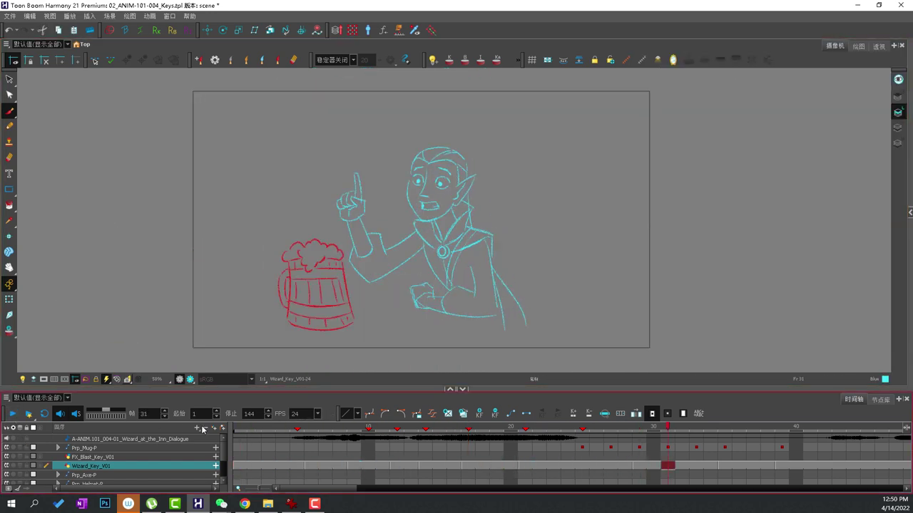
pyautogui.click(236, 427)
pyautogui.click(12, 414)
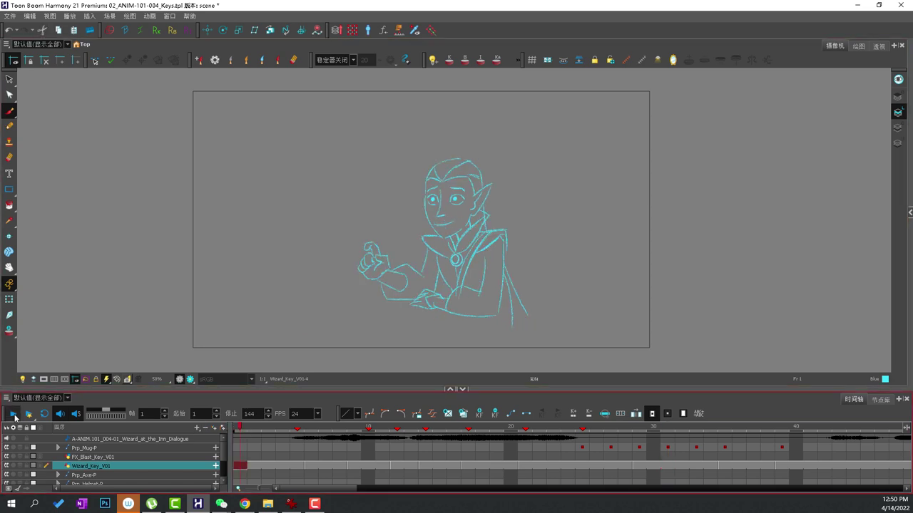
pyautogui.click(12, 413)
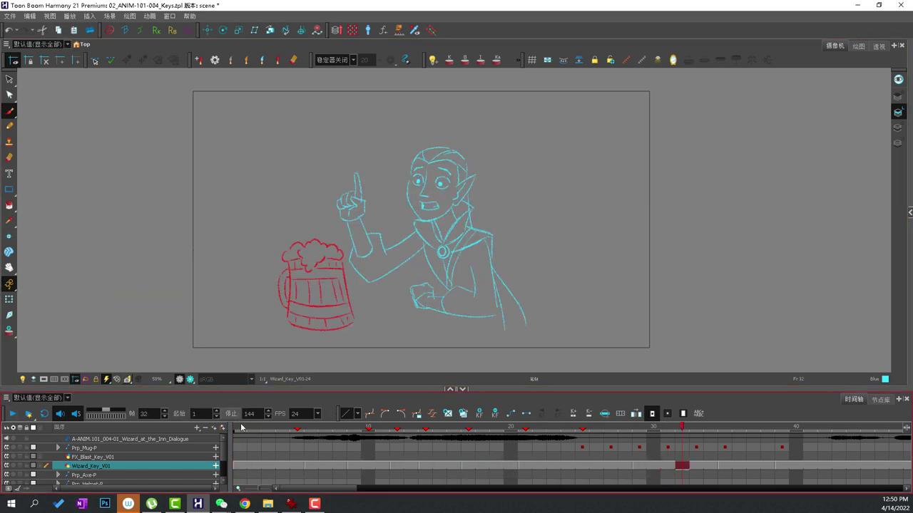
pyautogui.click(240, 427)
pyautogui.click(12, 414)
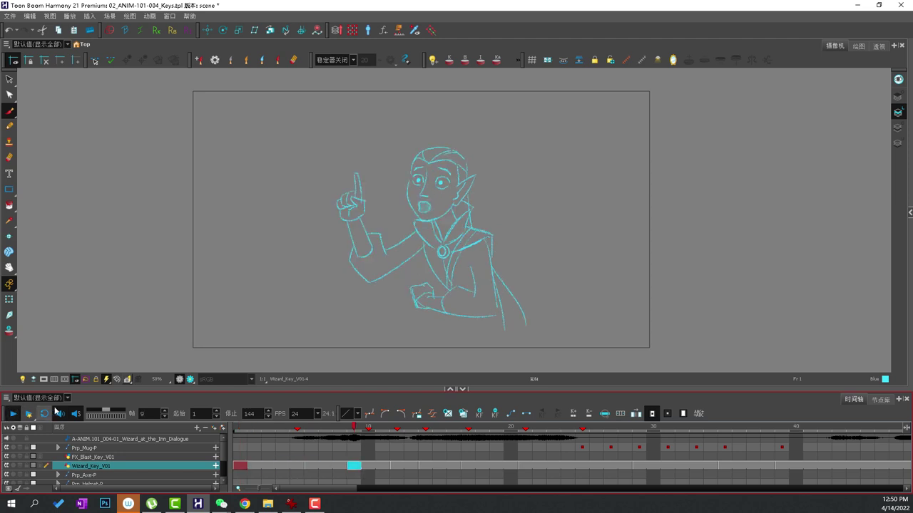
pyautogui.click(243, 430)
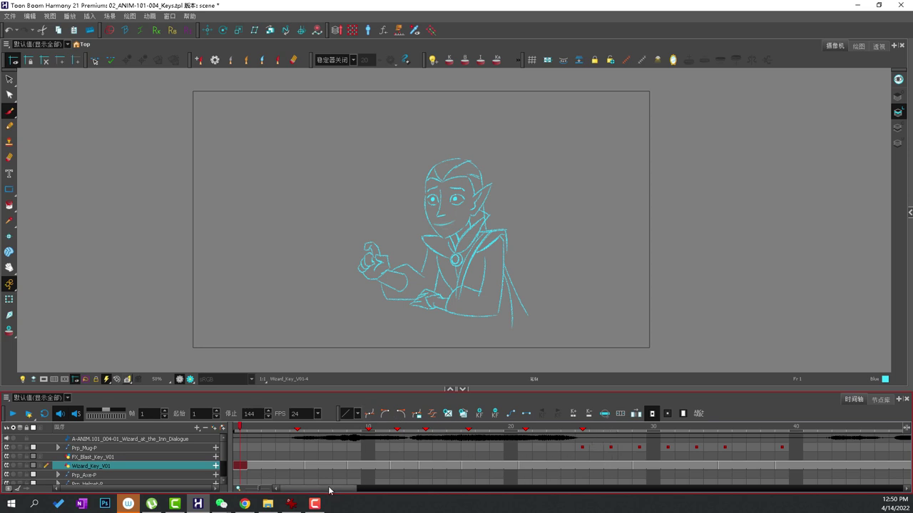
# Step: Look ahead to the next line of dialogue around frame 42 and scrub back through the key drawings to frame 1
pyautogui.moveTo(330, 491); pyautogui.dragTo(372, 491)
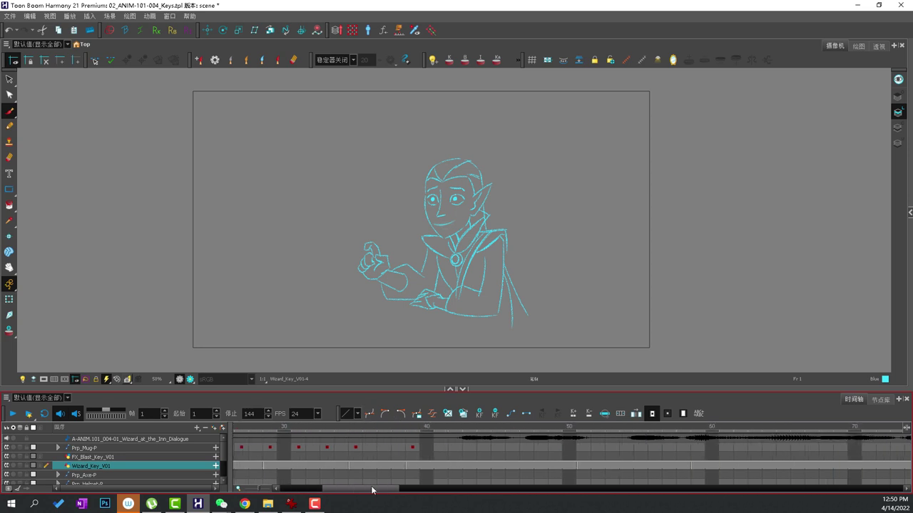
pyautogui.click(457, 430)
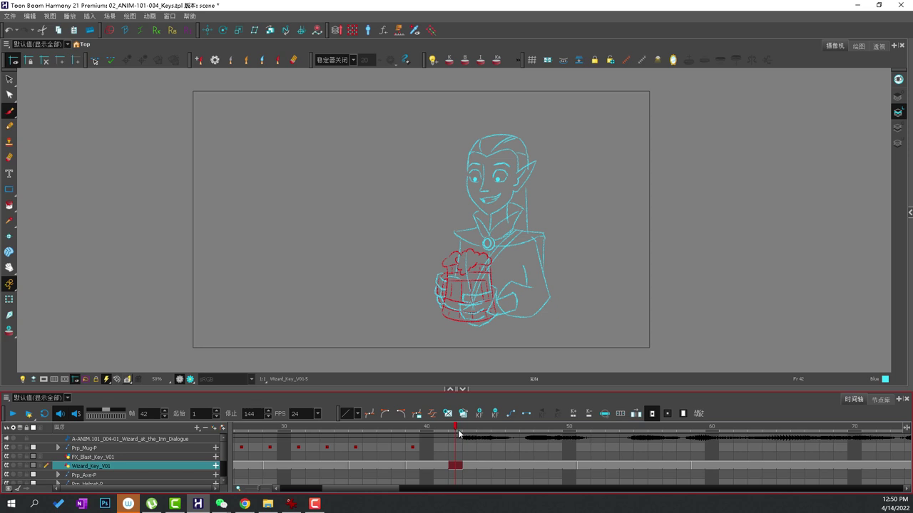
pyautogui.moveTo(459, 433)
pyautogui.mouseDown()
pyautogui.moveTo(2, 425)
pyautogui.moveTo(205, 438)
pyautogui.mouseUp()
pyautogui.click(285, 483)
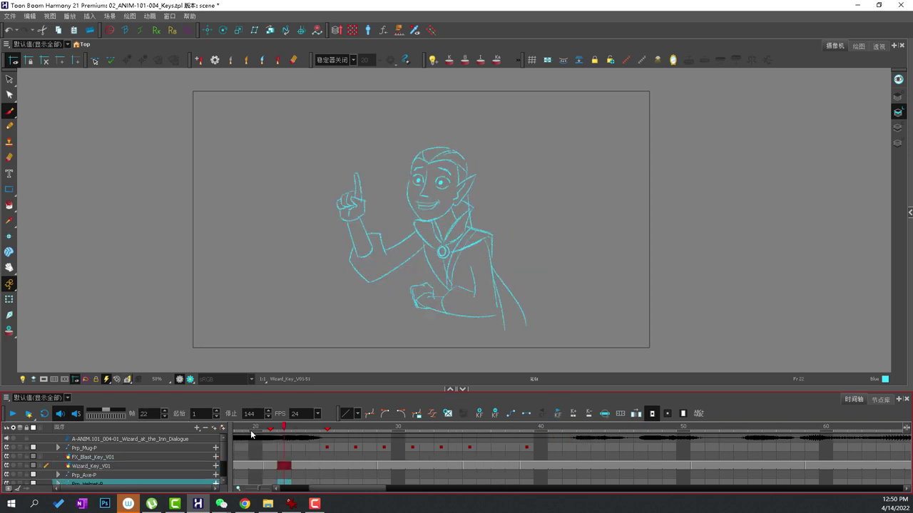
pyautogui.click(287, 489)
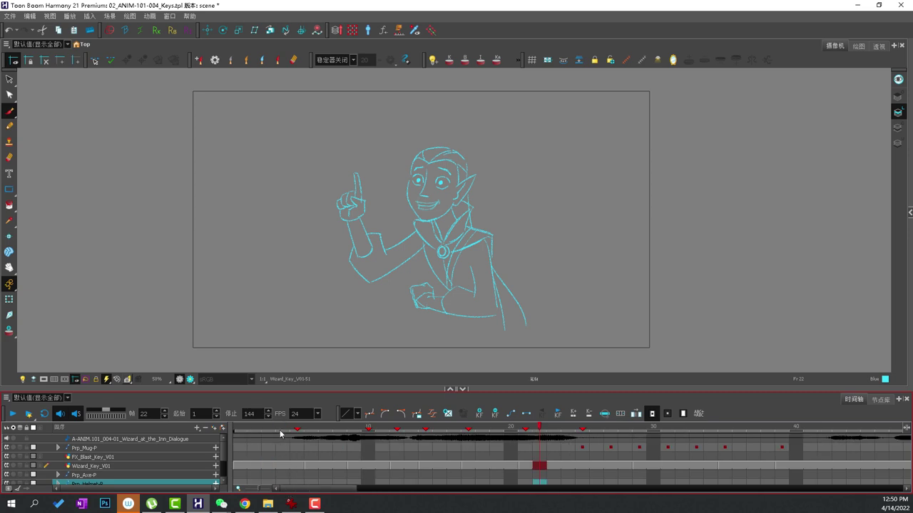
pyautogui.moveTo(281, 432); pyautogui.dragTo(195, 429)
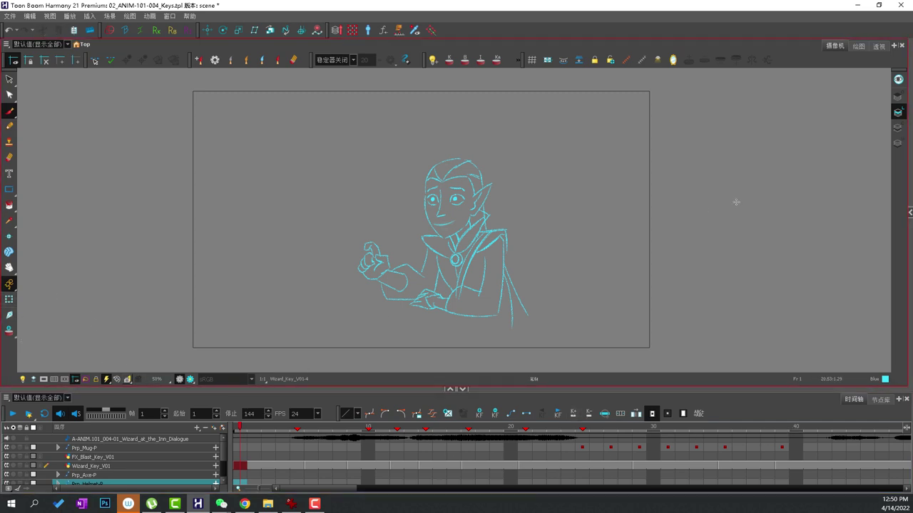
# Step: Show the exposure sheet wide enough for the dialogue waveform and phonetic notes, and scrub the mouths against them up to frame 23
pyautogui.click(910, 216)
pyautogui.moveTo(674, 249); pyautogui.dragTo(620, 249)
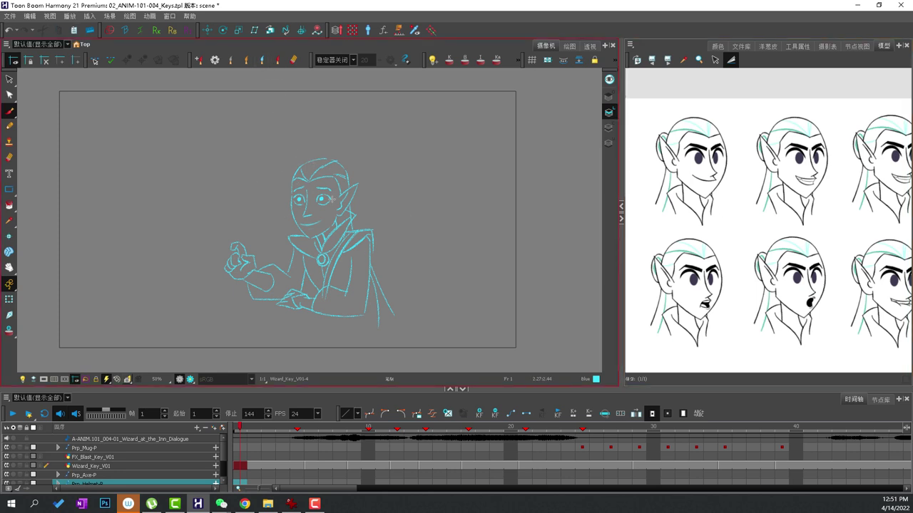
pyautogui.click(827, 46)
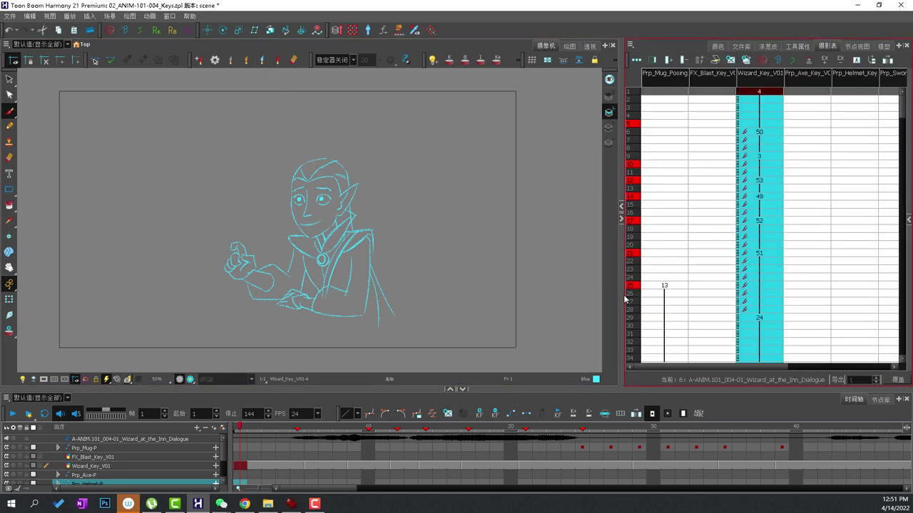
pyautogui.moveTo(622, 299); pyautogui.dragTo(535, 298)
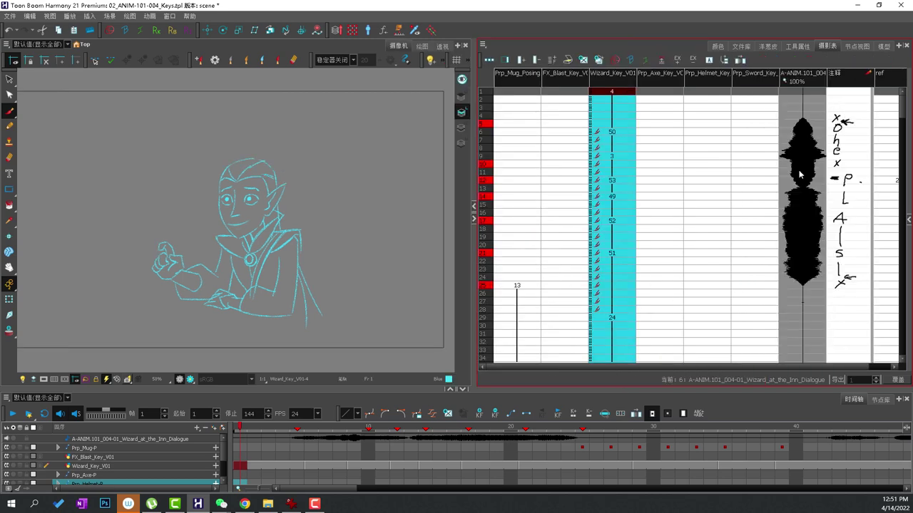
pyautogui.click(299, 426)
pyautogui.moveTo(300, 427)
pyautogui.mouseDown()
pyautogui.moveTo(439, 411)
pyautogui.moveTo(559, 413)
pyautogui.mouseUp()
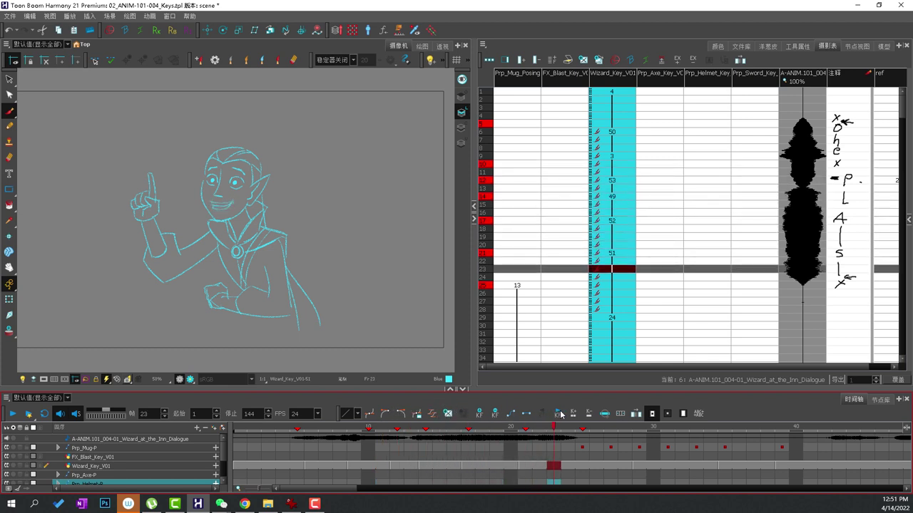